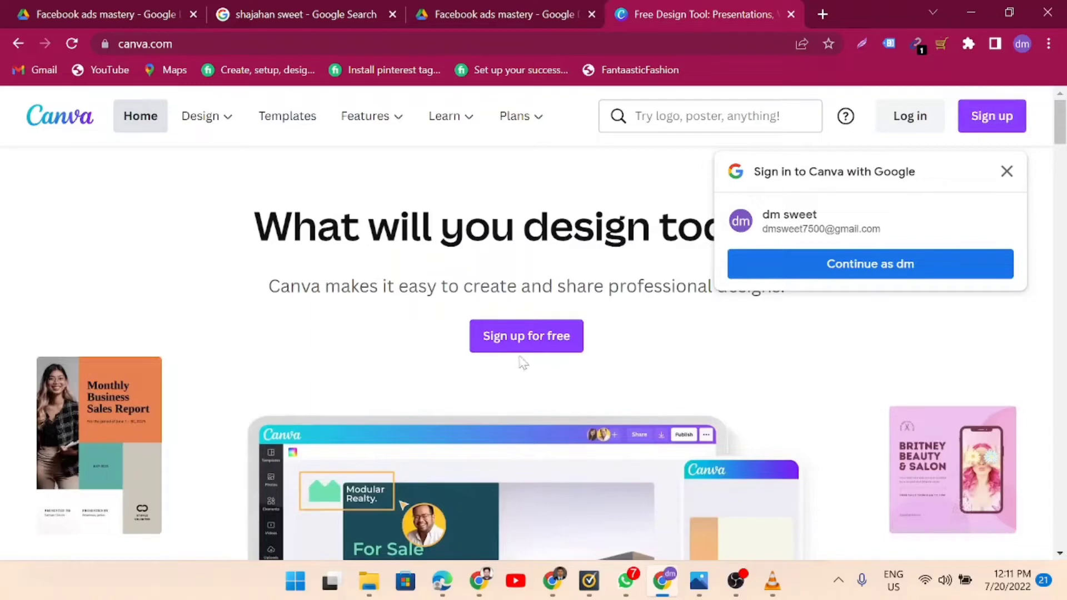
- Sign up to Canva with Continue with Google, choosing the first Google account
left_click(1008, 172)
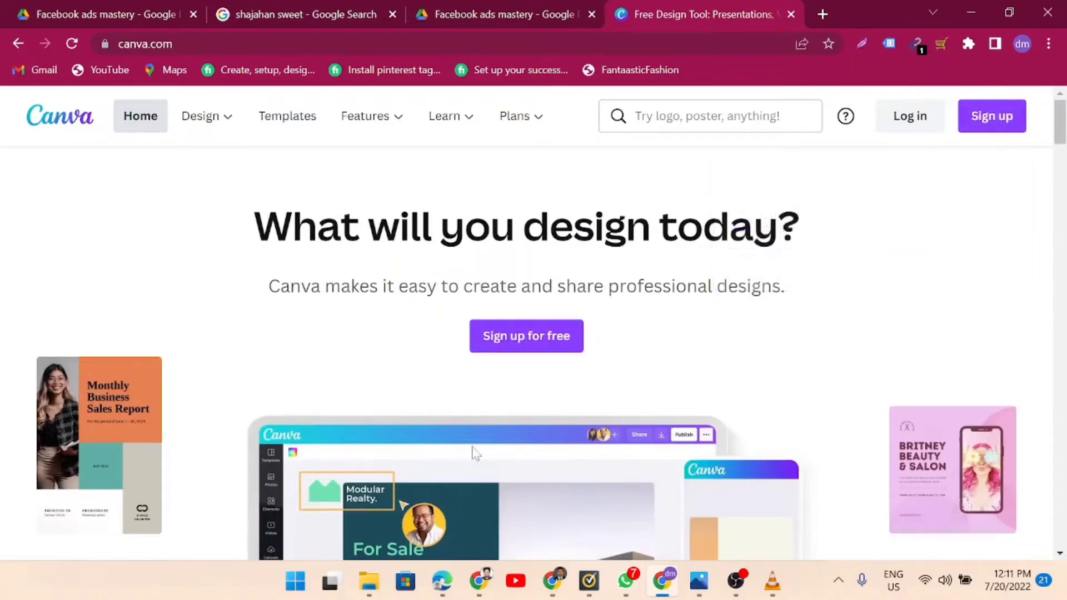
left_click(528, 347)
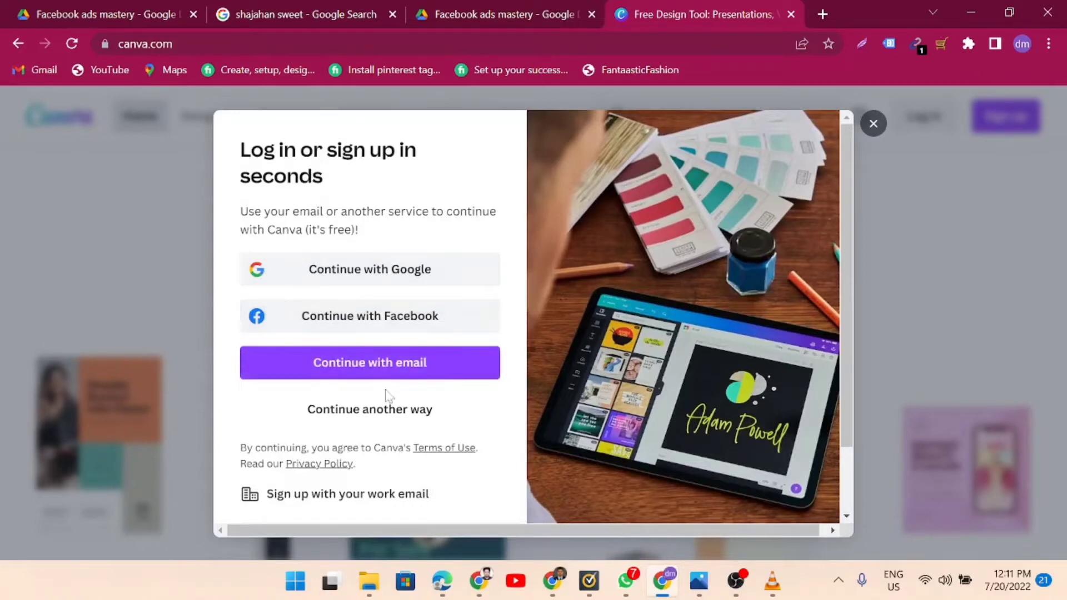
left_click(407, 278)
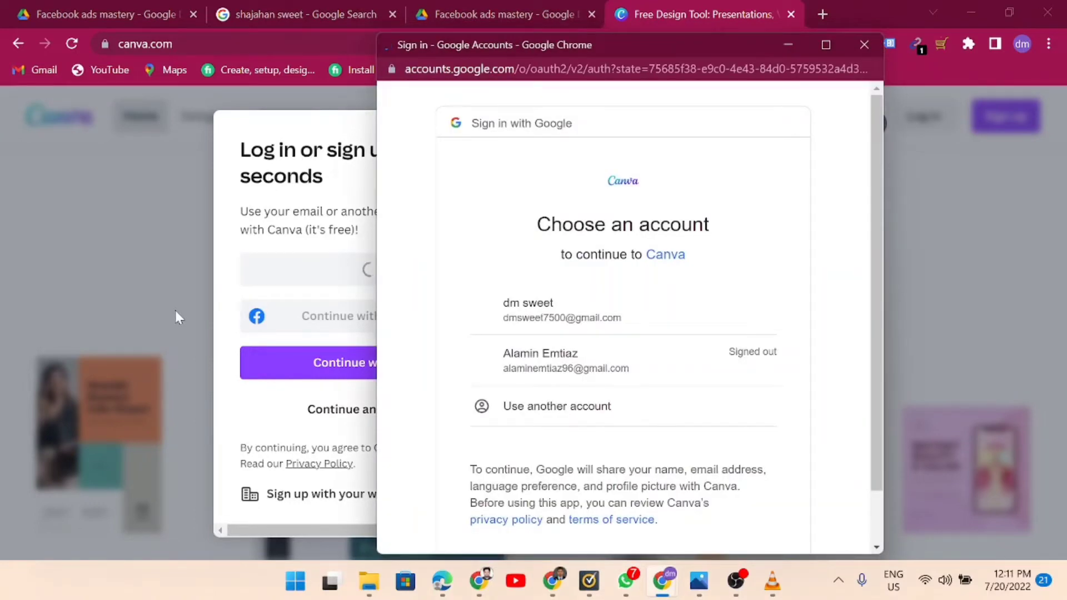
scroll(747, 400, "down", 2)
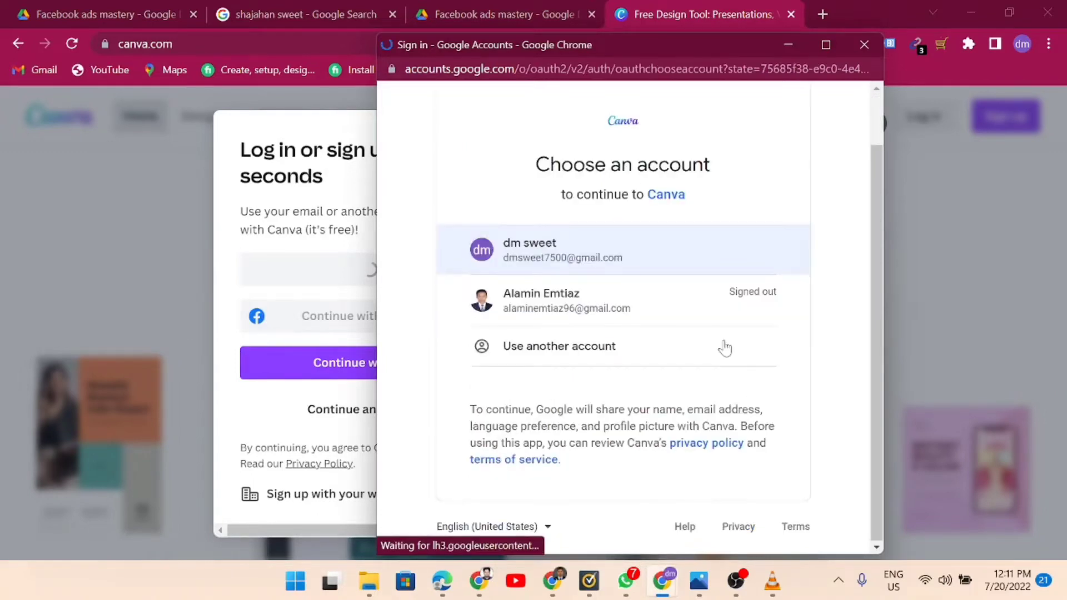
left_click(591, 267)
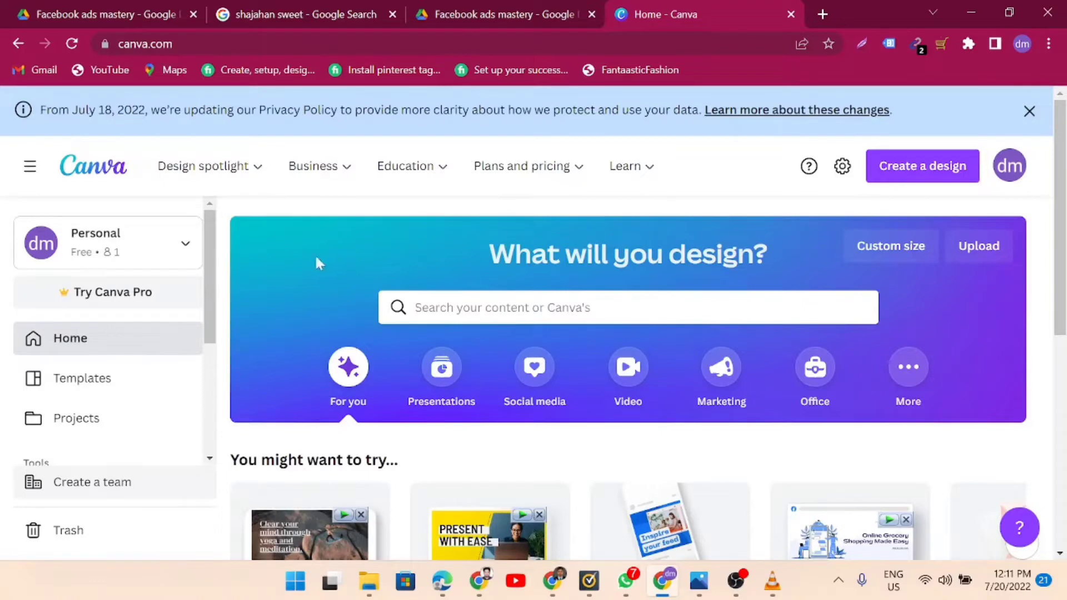
- Browse the Presentations design types on the home page
scroll(126, 301, "down", 4)
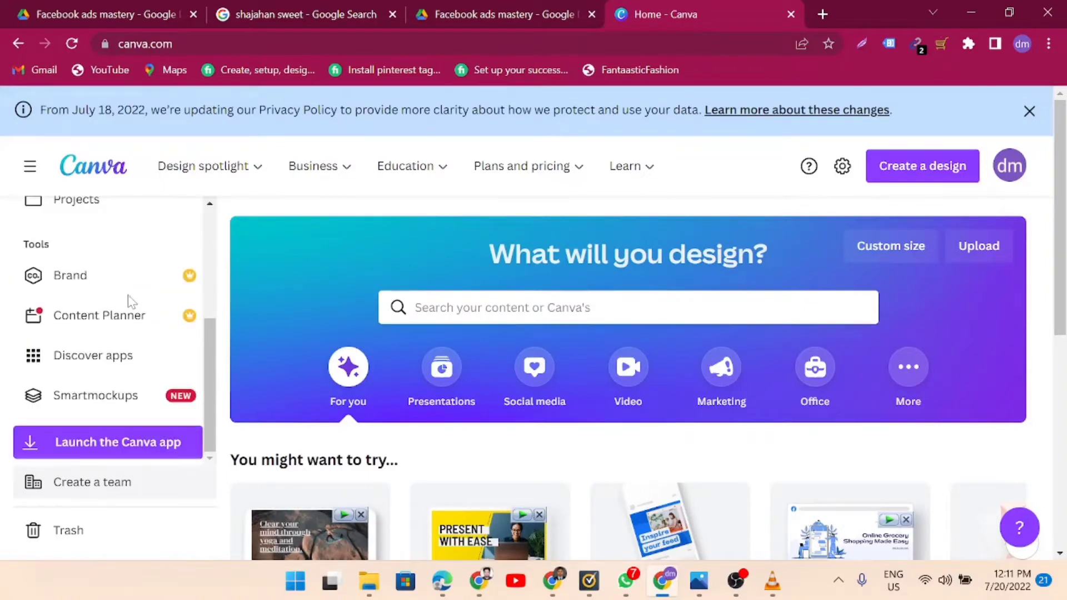
scroll(135, 301, "up", 4)
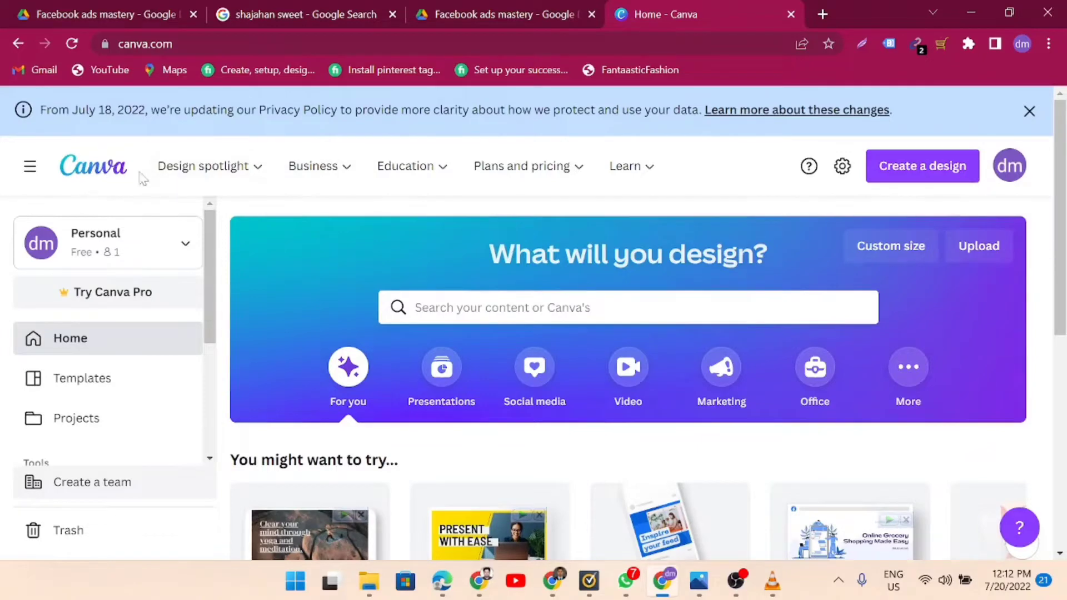
mouse_move(213, 176)
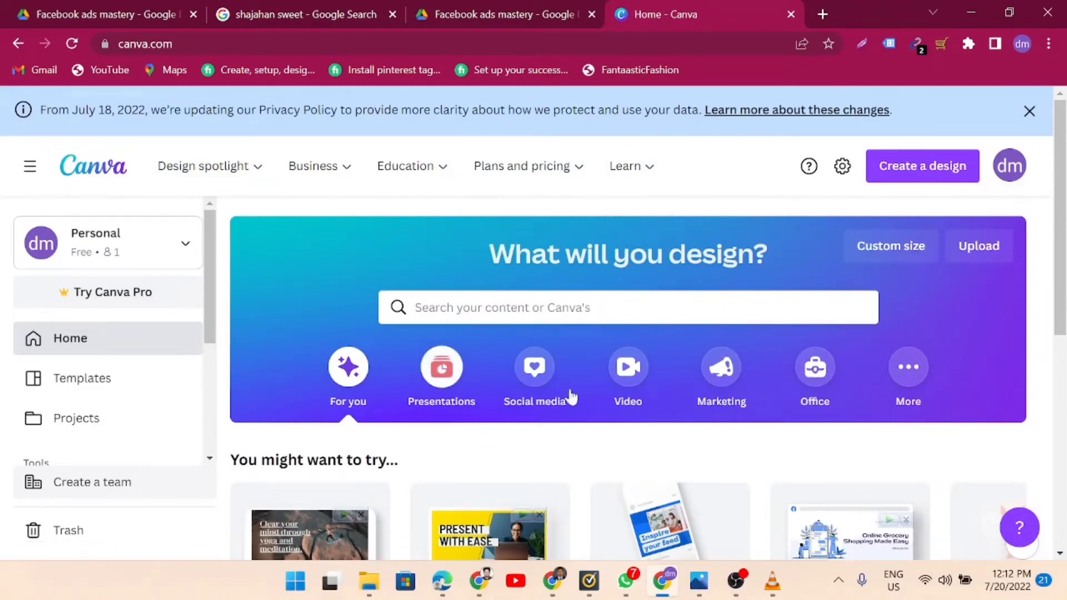
left_click(443, 375)
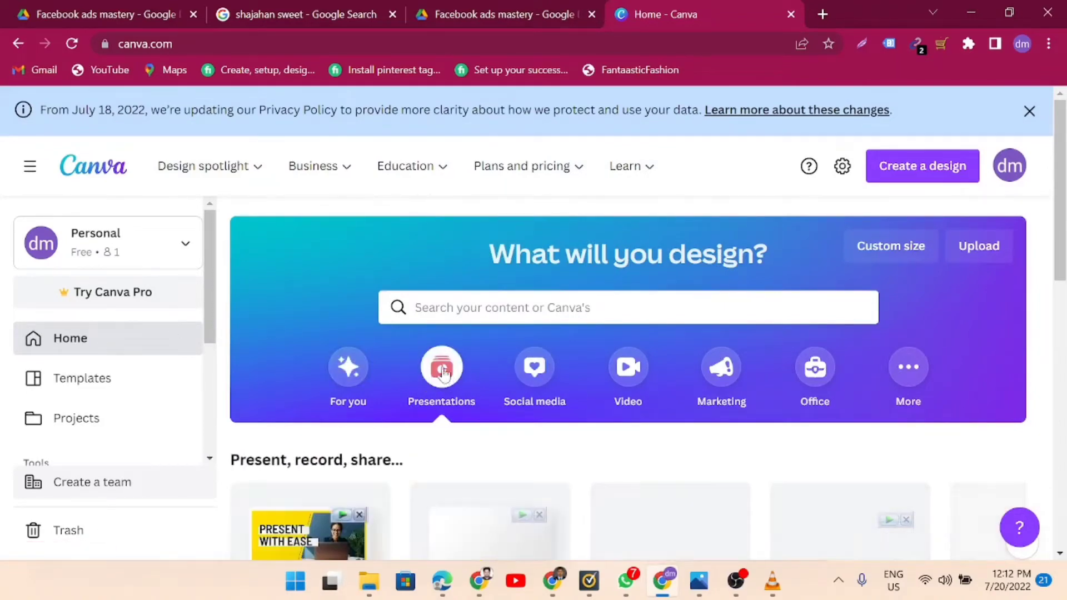
scroll(546, 428, "down", 4)
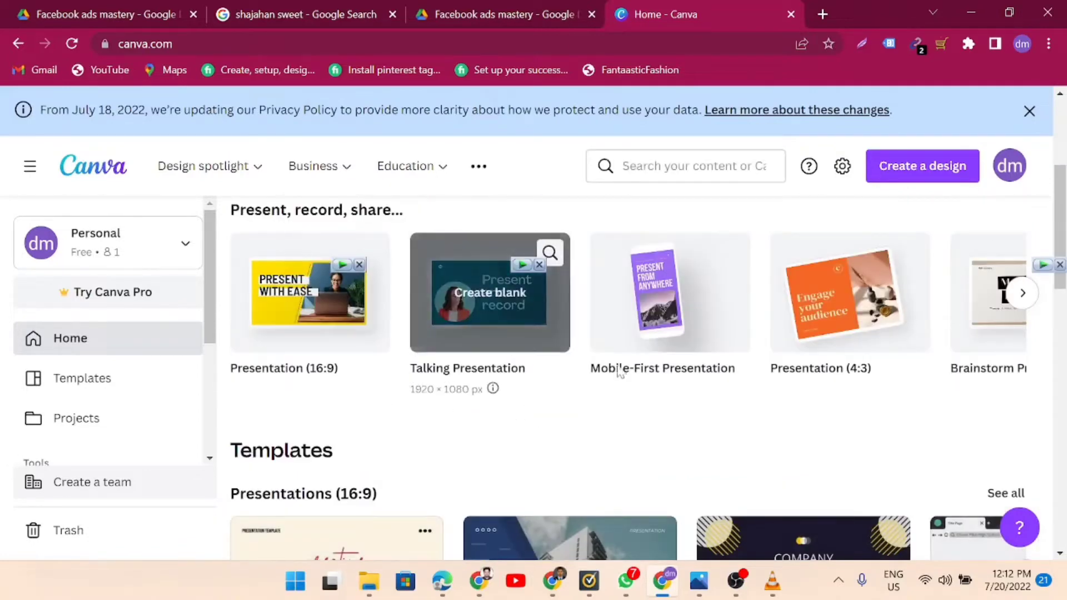
scroll(567, 376, "down", 4)
scroll(568, 378, "up", 8)
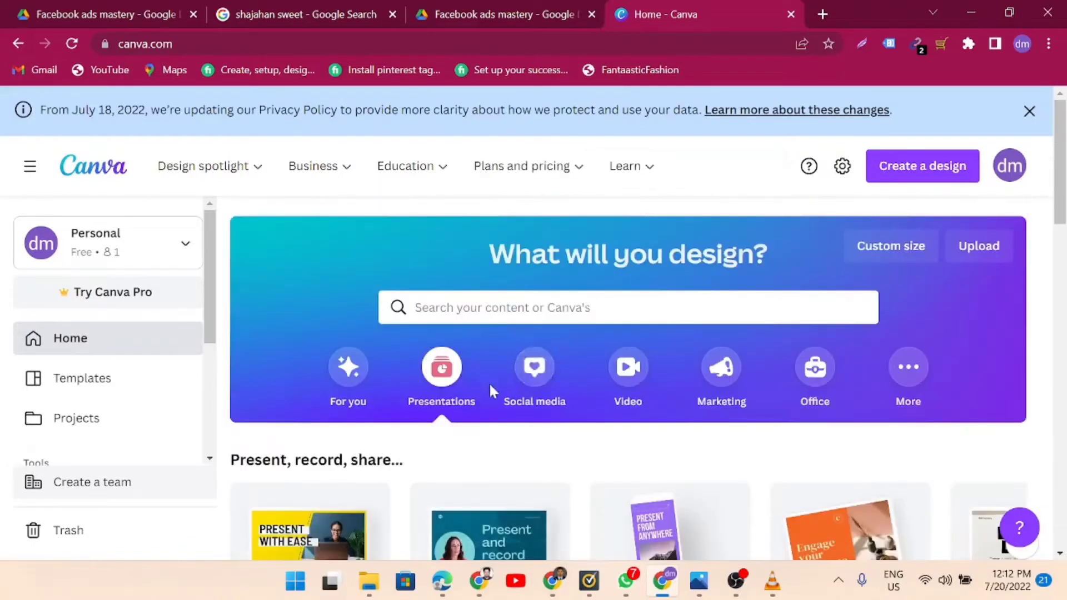
- Show the Social media design types and scroll through the Instagram and Facebook formats
left_click(535, 373)
scroll(543, 362, "down", 6)
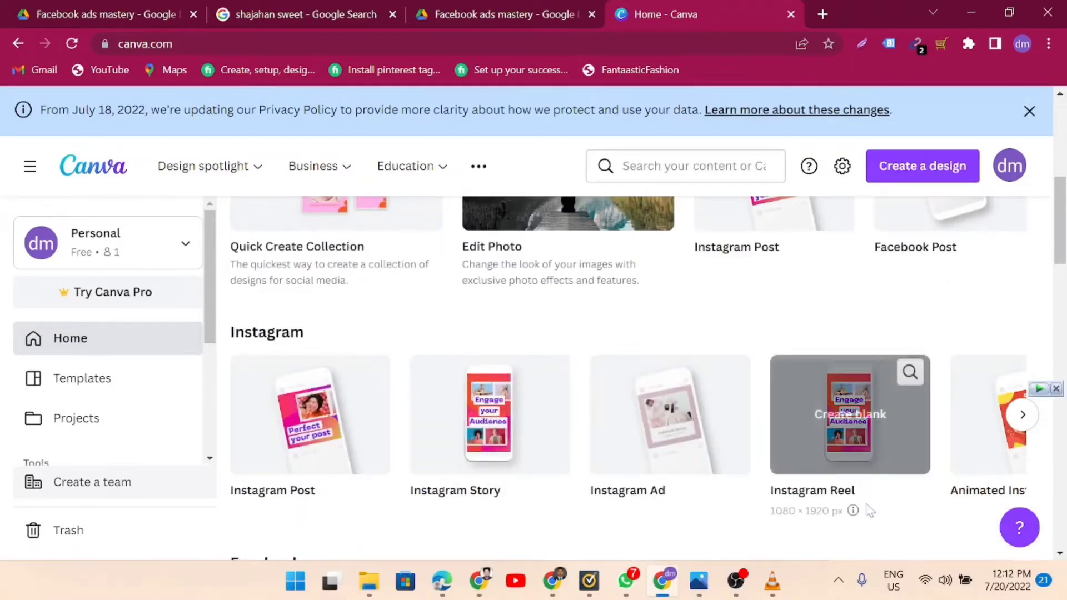
scroll(652, 384, "down", 5)
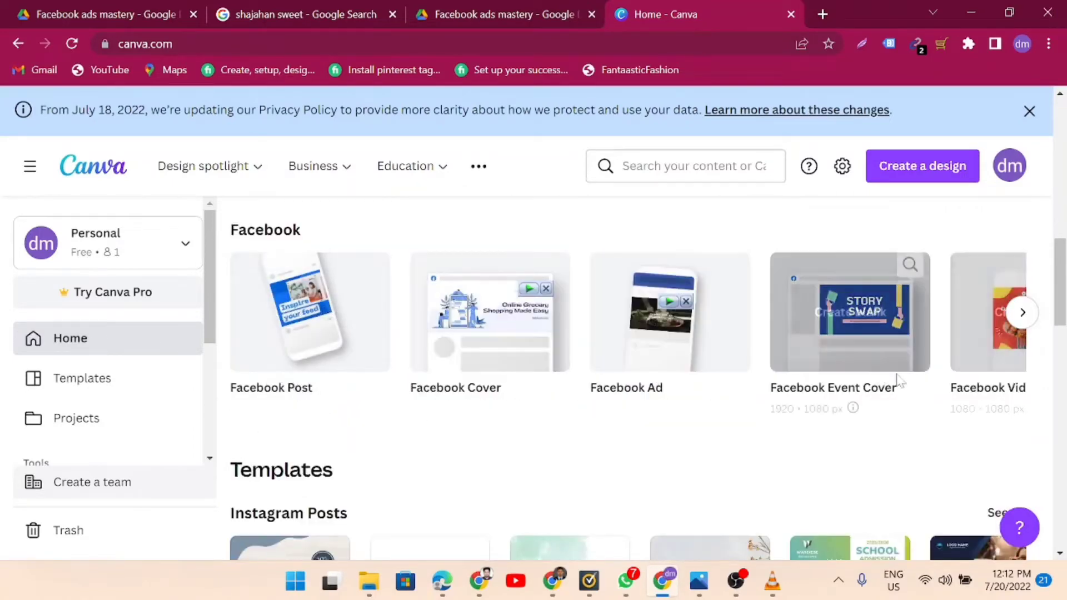
scroll(617, 417, "down", 3)
scroll(597, 412, "down", 2)
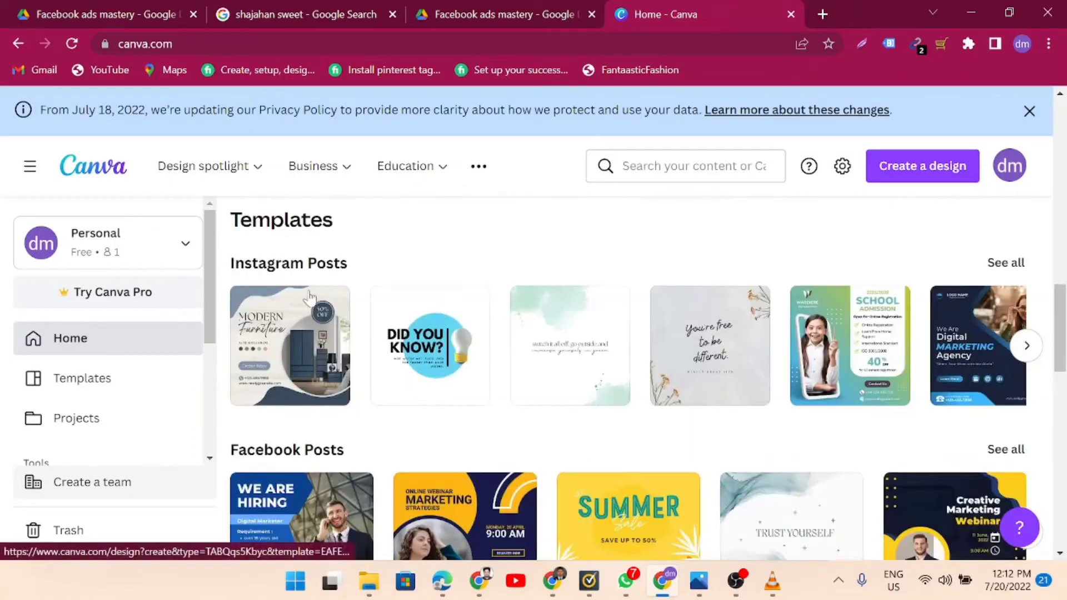
scroll(393, 384, "down", 4)
scroll(392, 400, "up", 10)
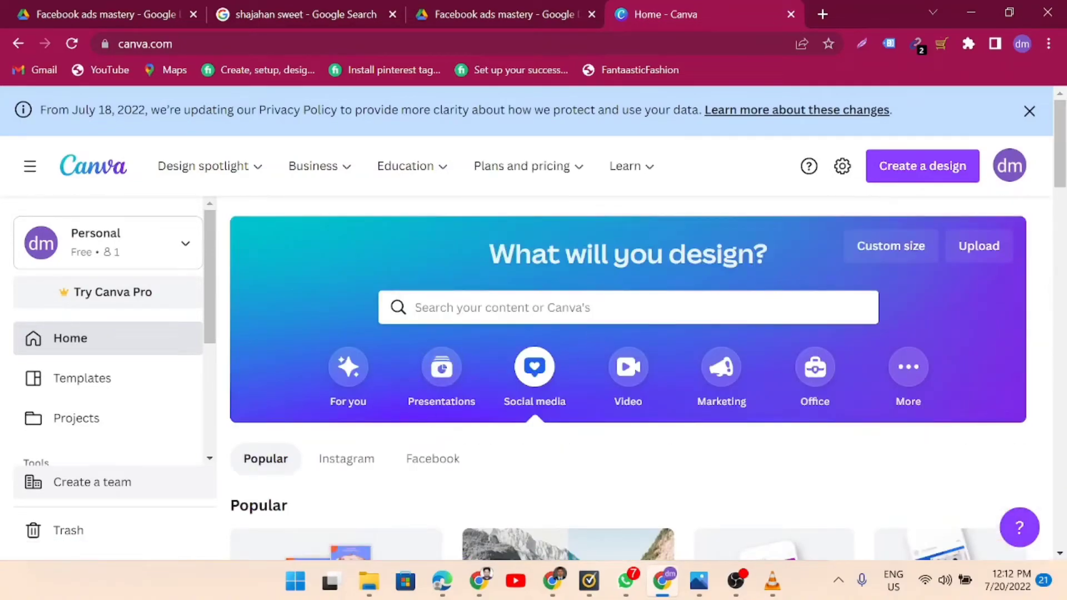
- Search templates for 'facebook post' and pick the Facebook Post (940 × 788 px) suggestion
left_click(556, 307)
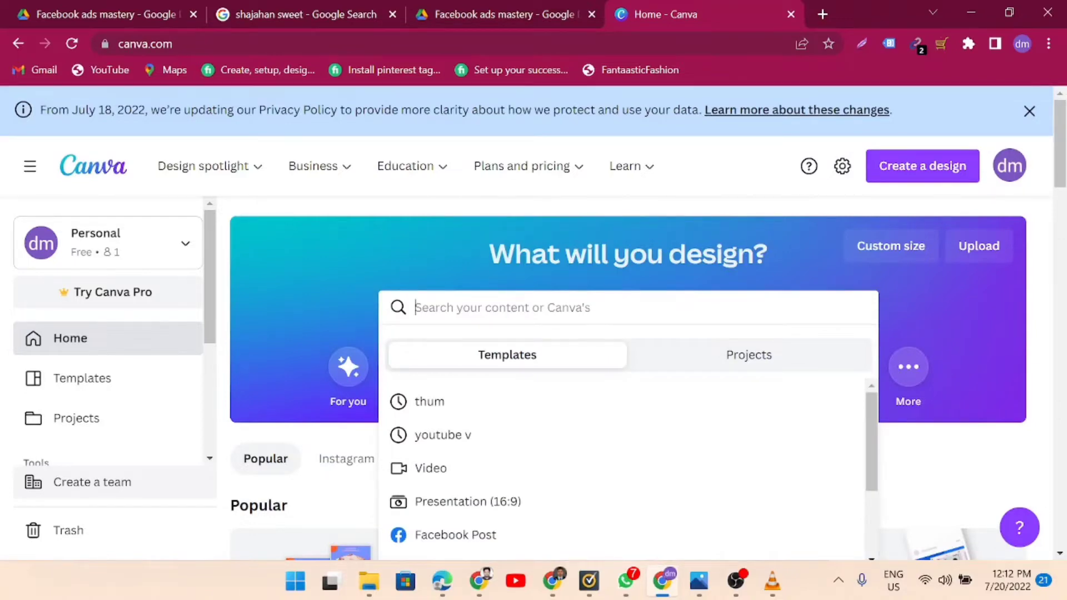
type("faceb")
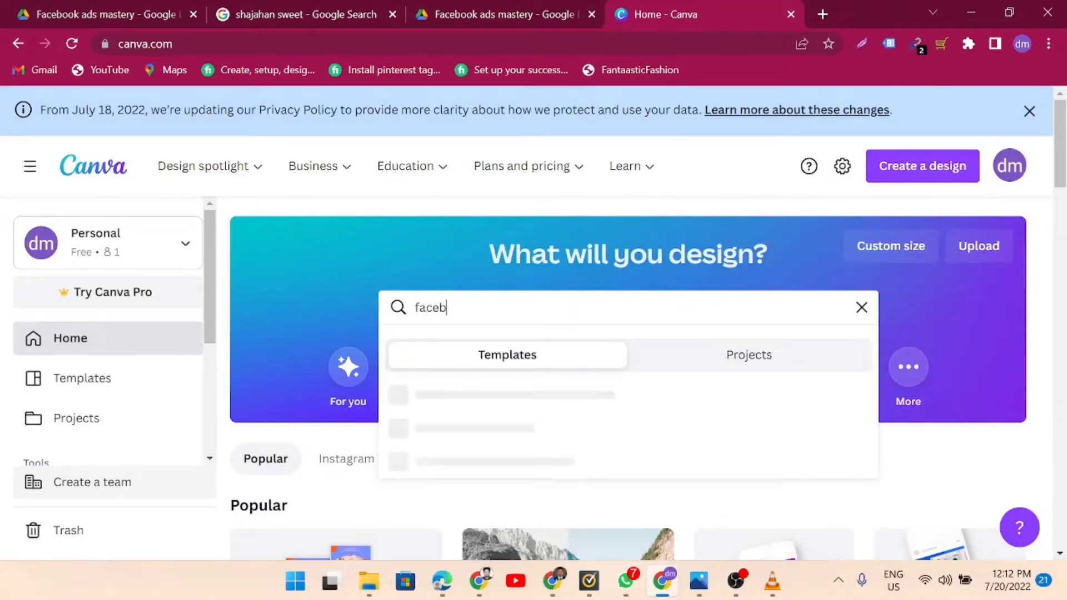
type("ook")
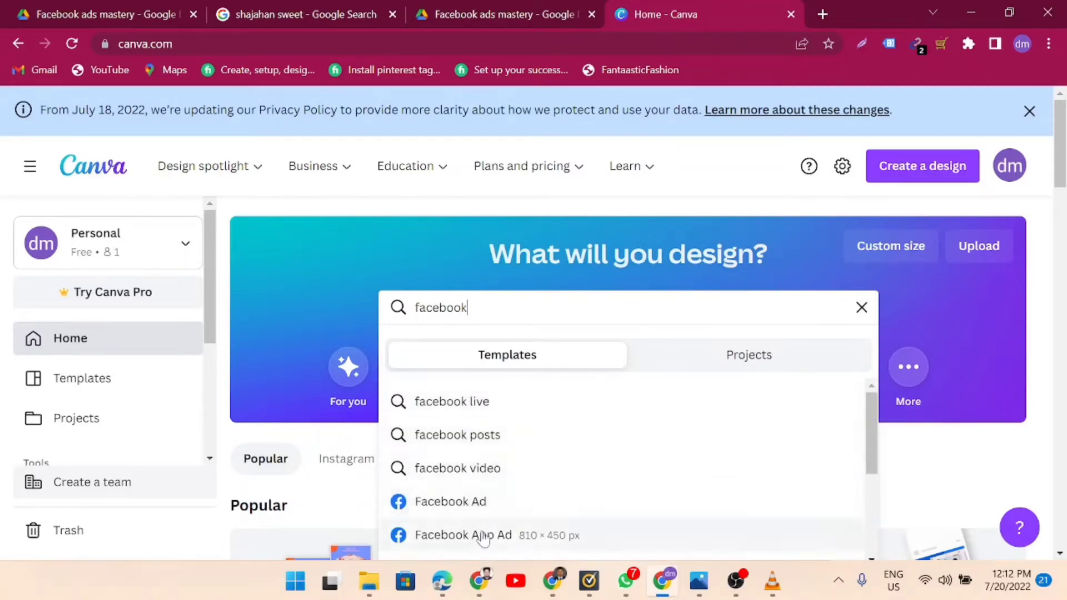
scroll(528, 397, "down", 2)
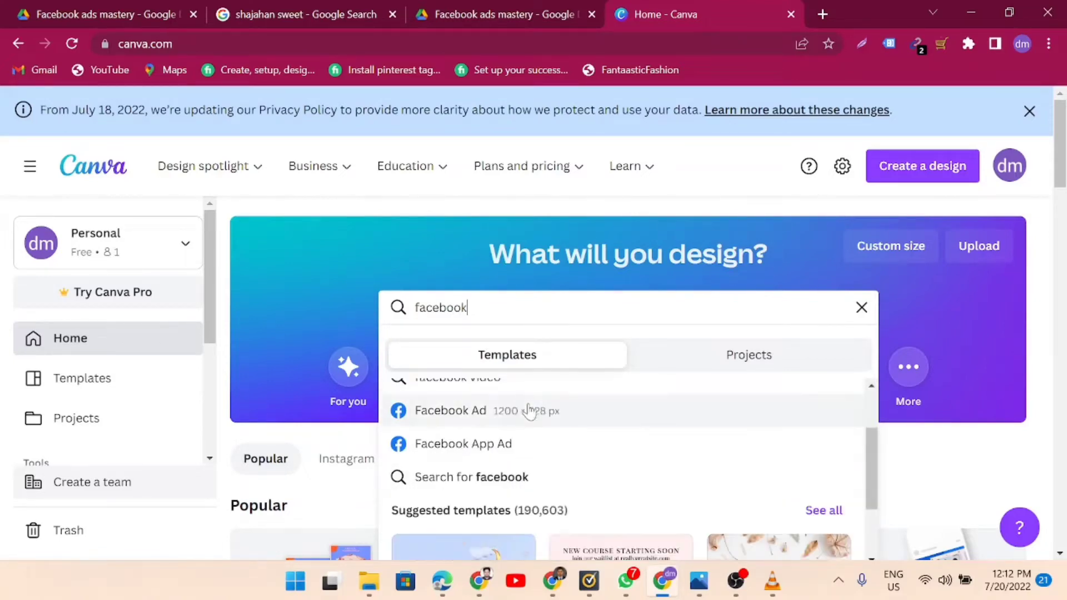
scroll(500, 431, "up", 1)
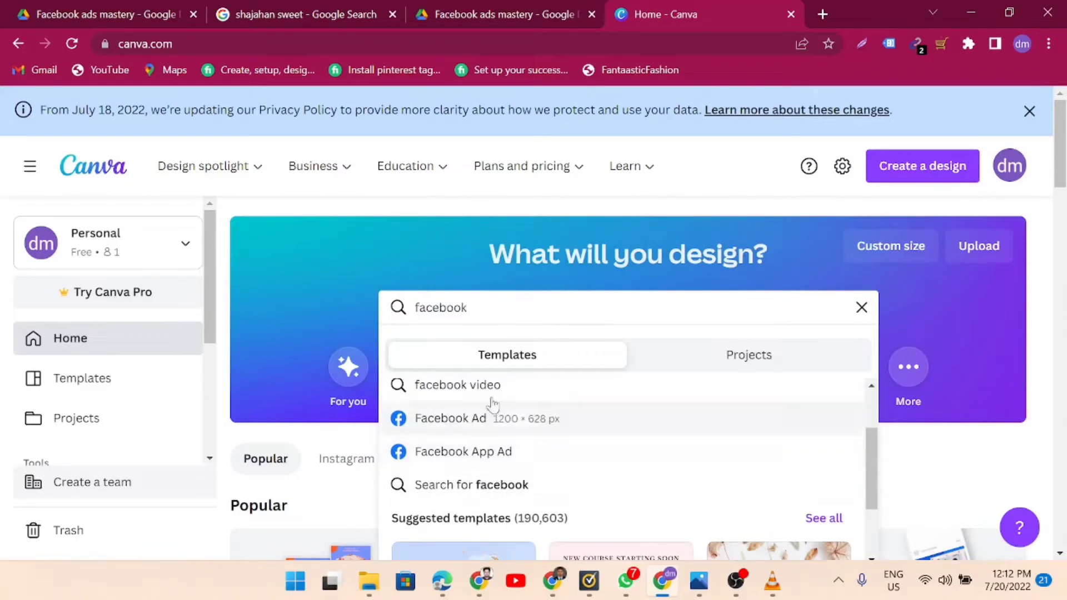
scroll(501, 478, "up", 2)
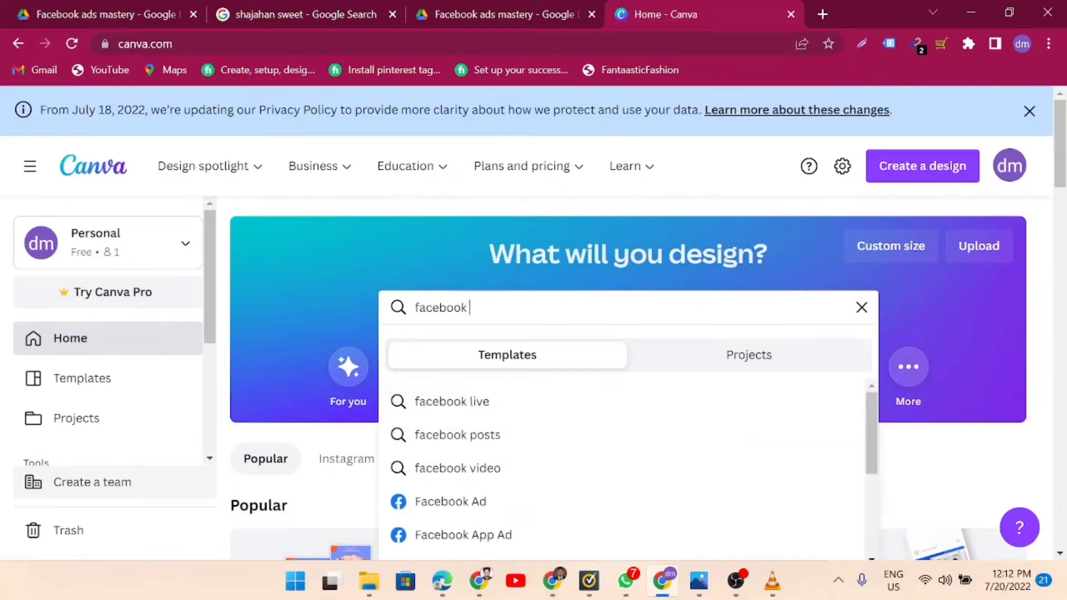
type("post")
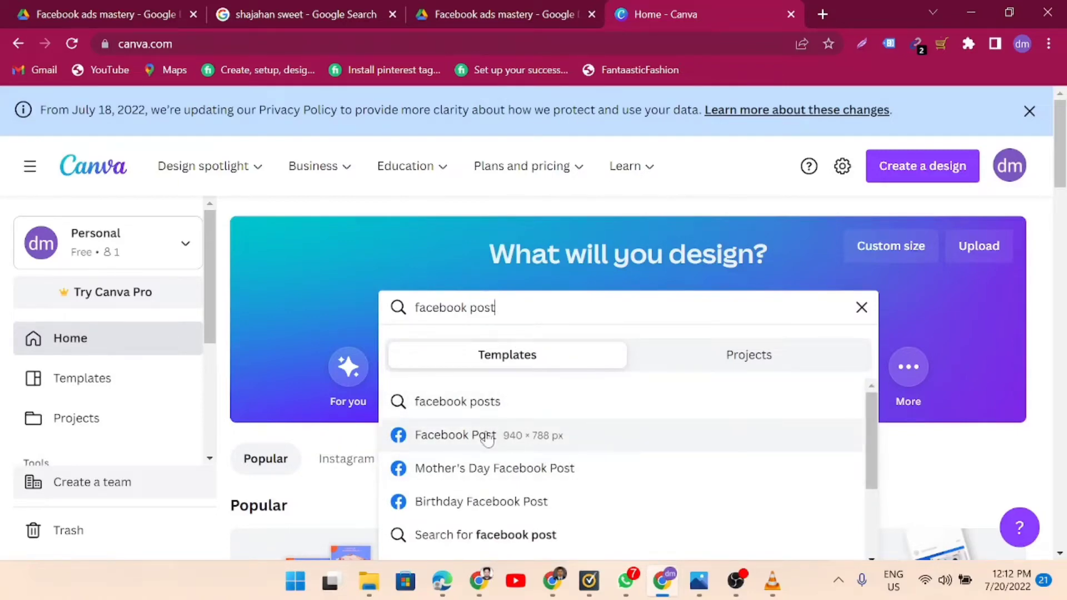
left_click(479, 439)
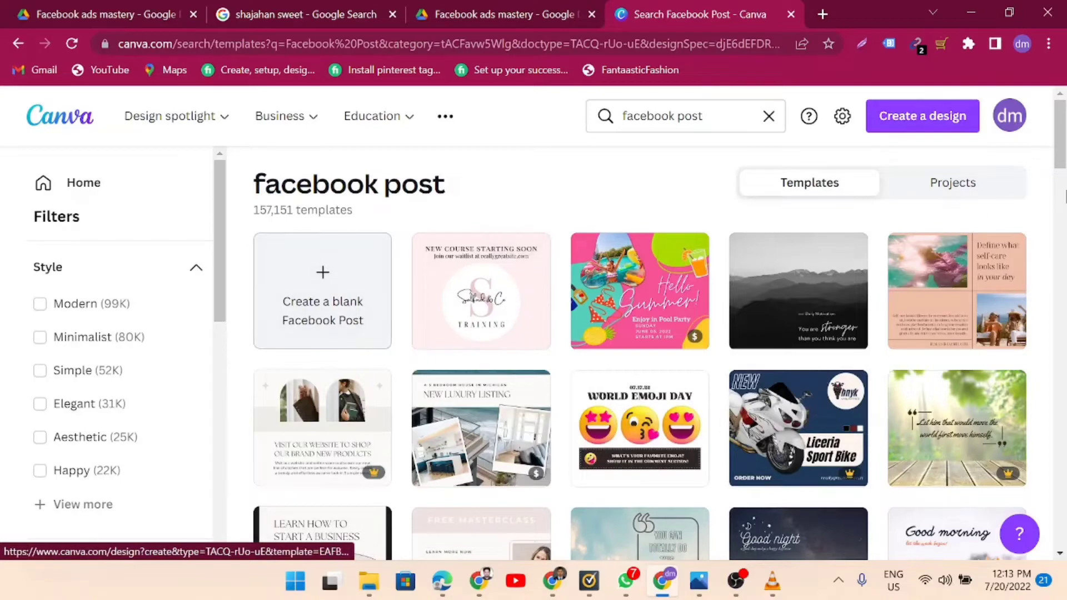
- Start a Custom size design and enter 333333 as the height
scroll(496, 341, "down", 10)
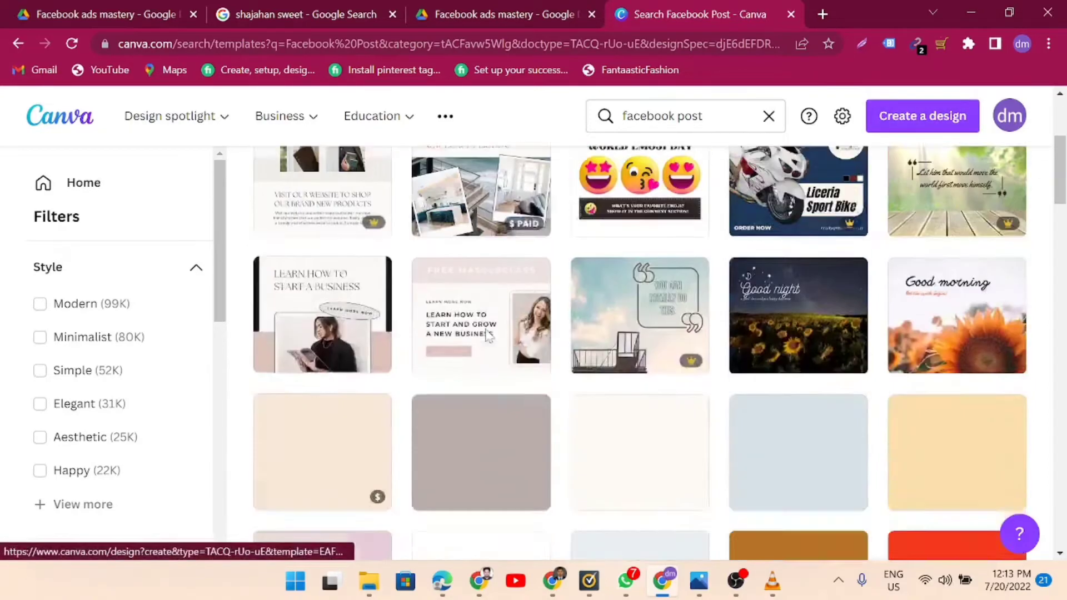
scroll(487, 336, "up", 10)
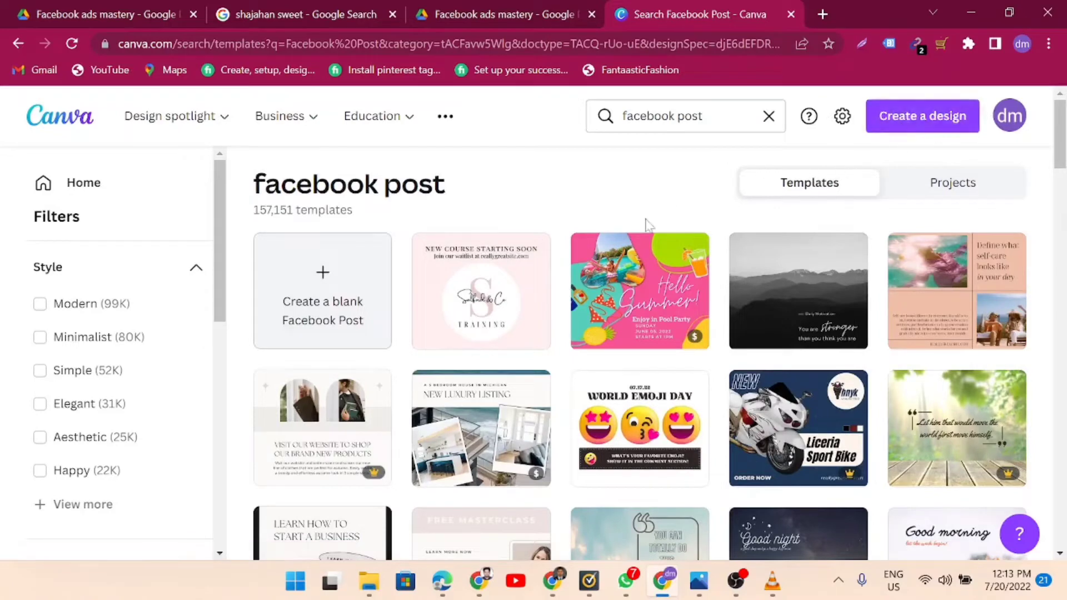
left_click(942, 121)
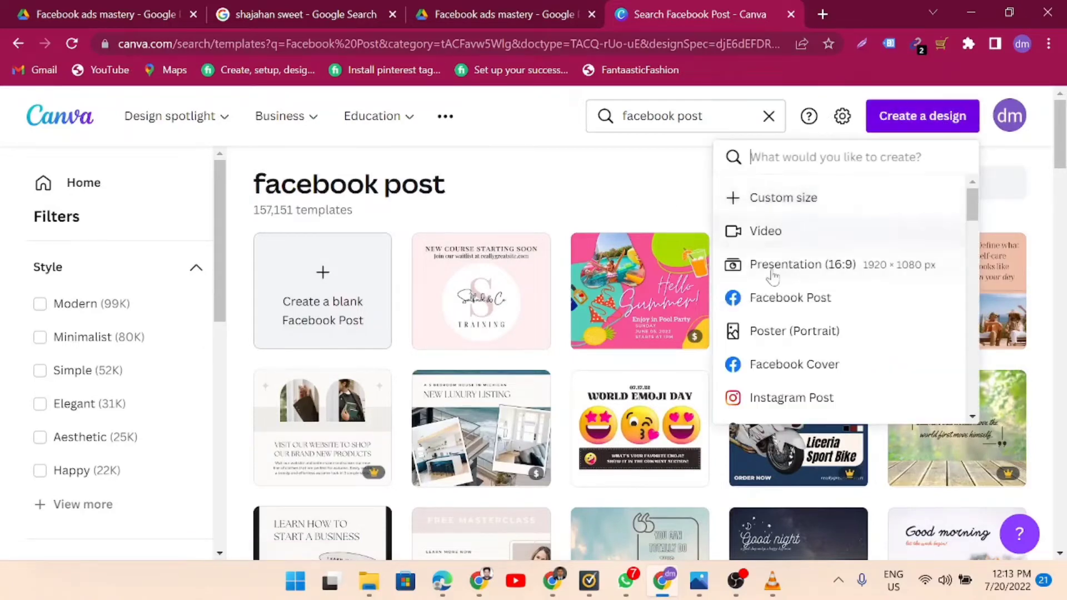
left_click(794, 208)
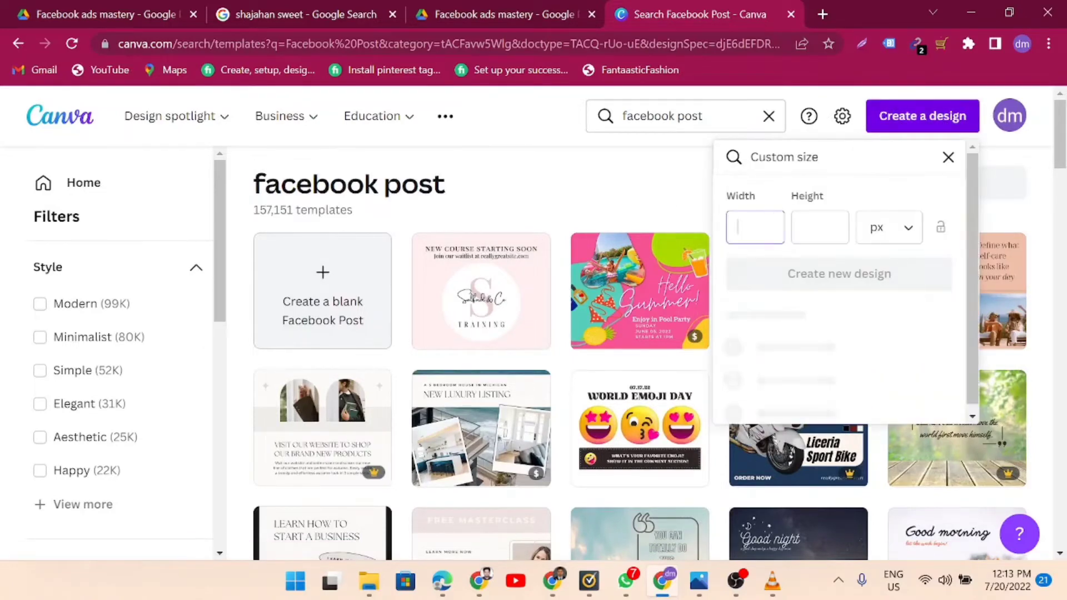
left_click(820, 227)
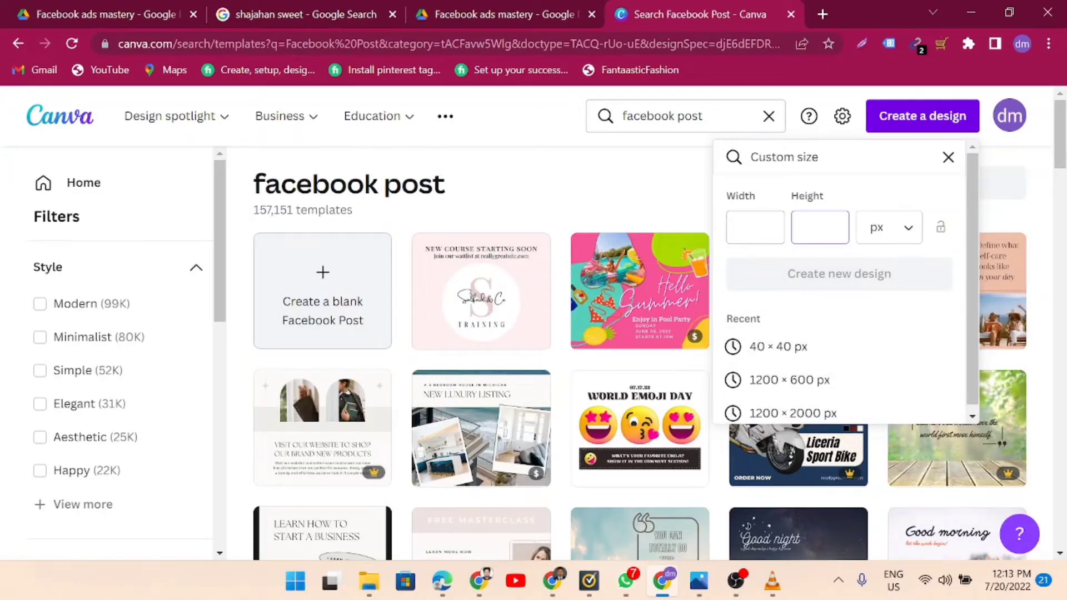
left_click(755, 228)
key("Tab")
type("333333")
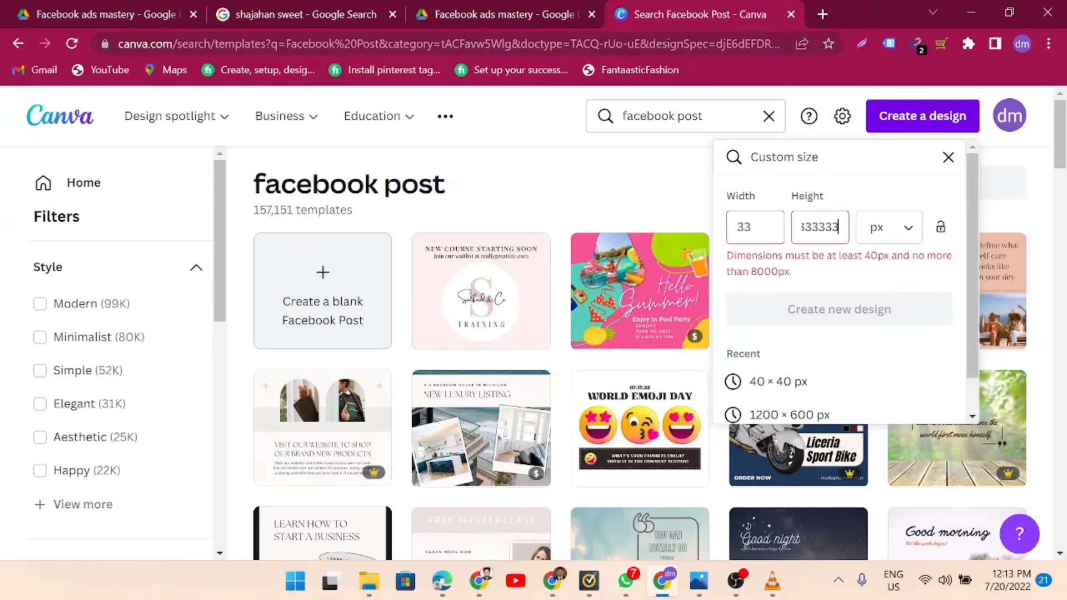
- Clear the width, shorten the height to 3333, then close the popup without creating a design
left_click(755, 227)
type("3")
key("BackSpace")
key("BackSpace")
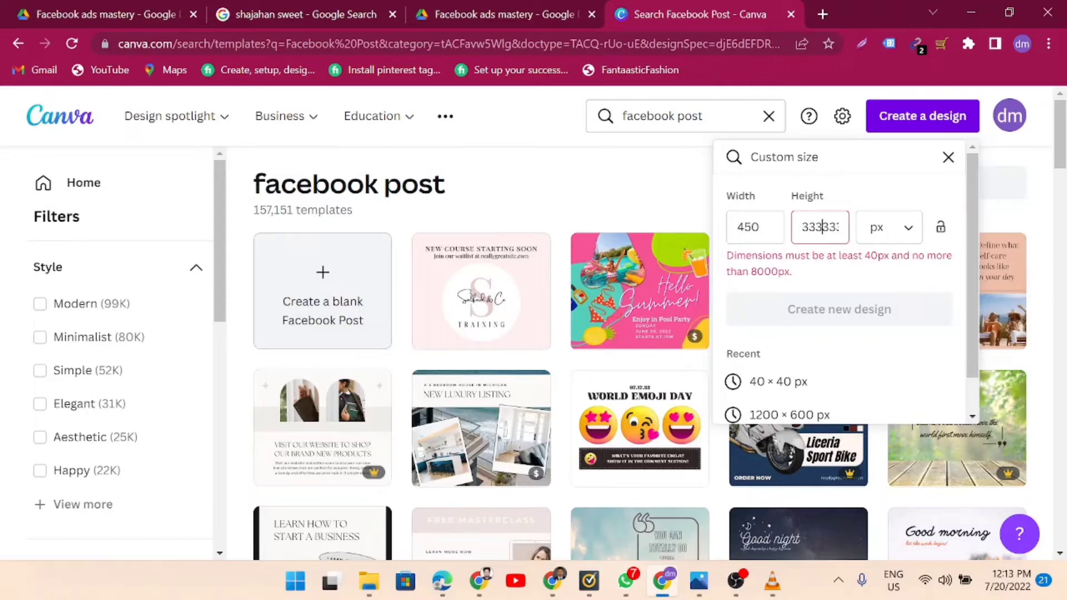
key("BackSpace")
key("BackSpace")
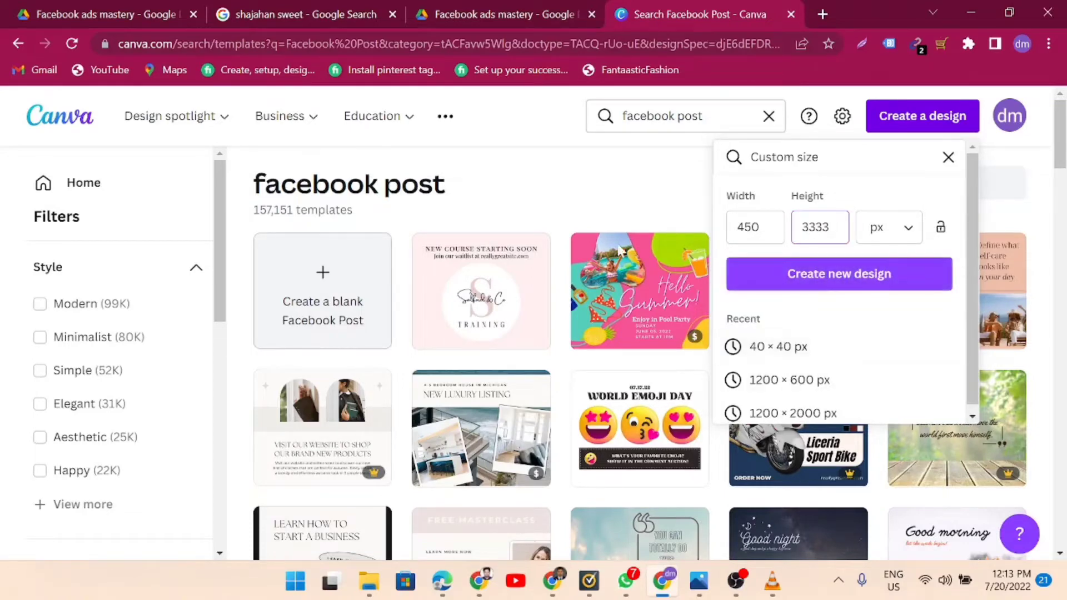
left_click(598, 192)
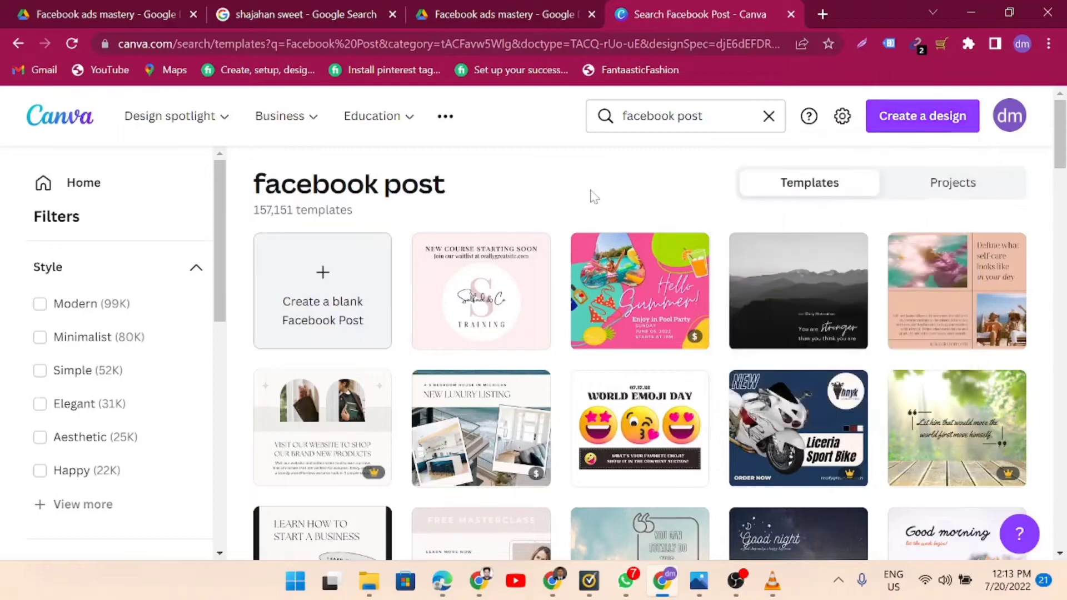
scroll(875, 401, "down", 5)
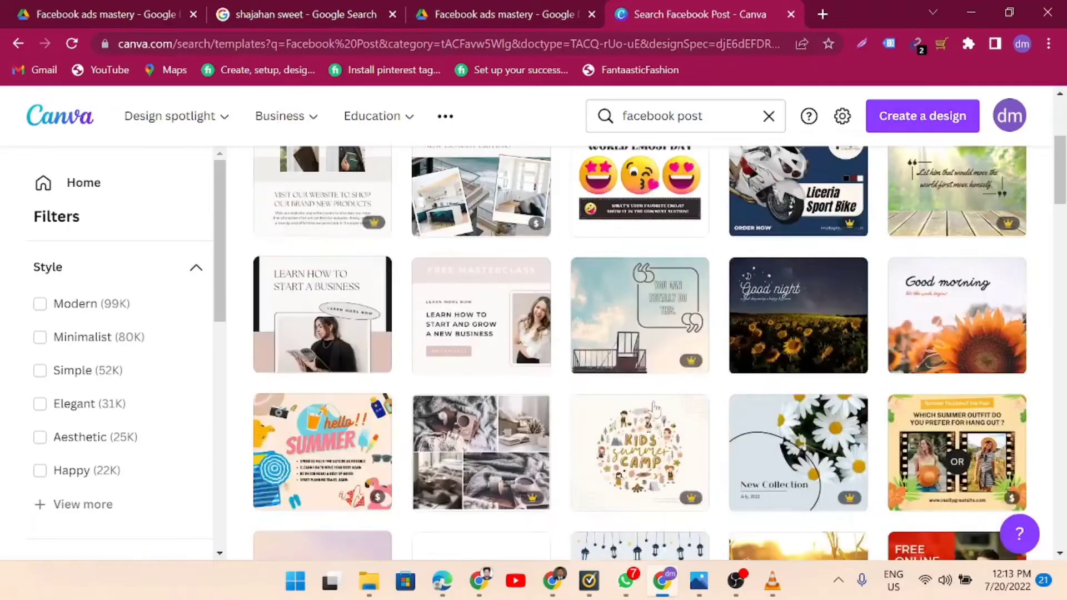
scroll(896, 371, "down", 6)
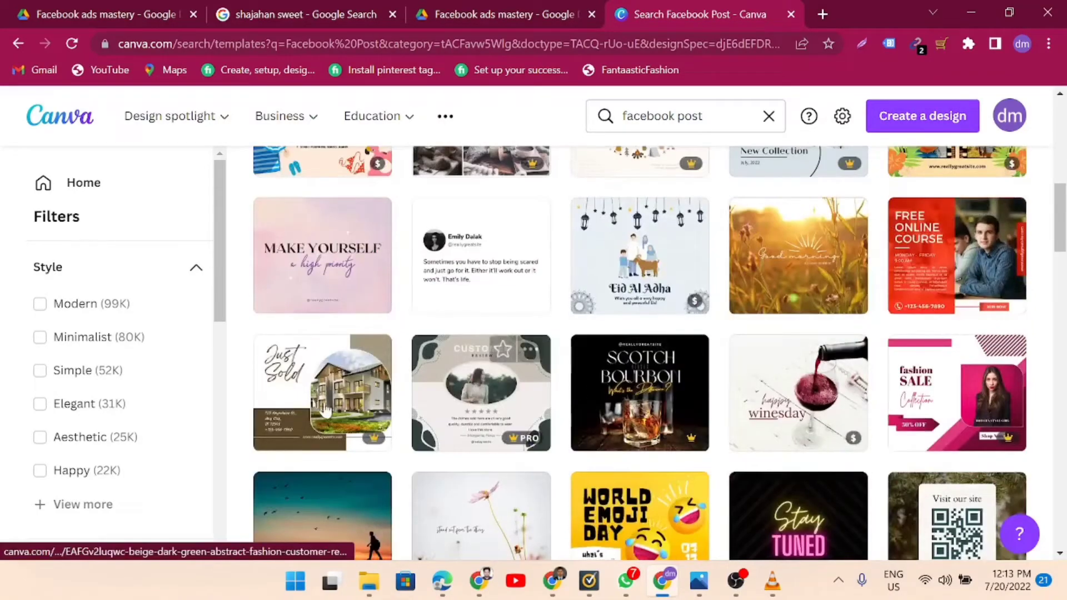
scroll(518, 270, "up", 10)
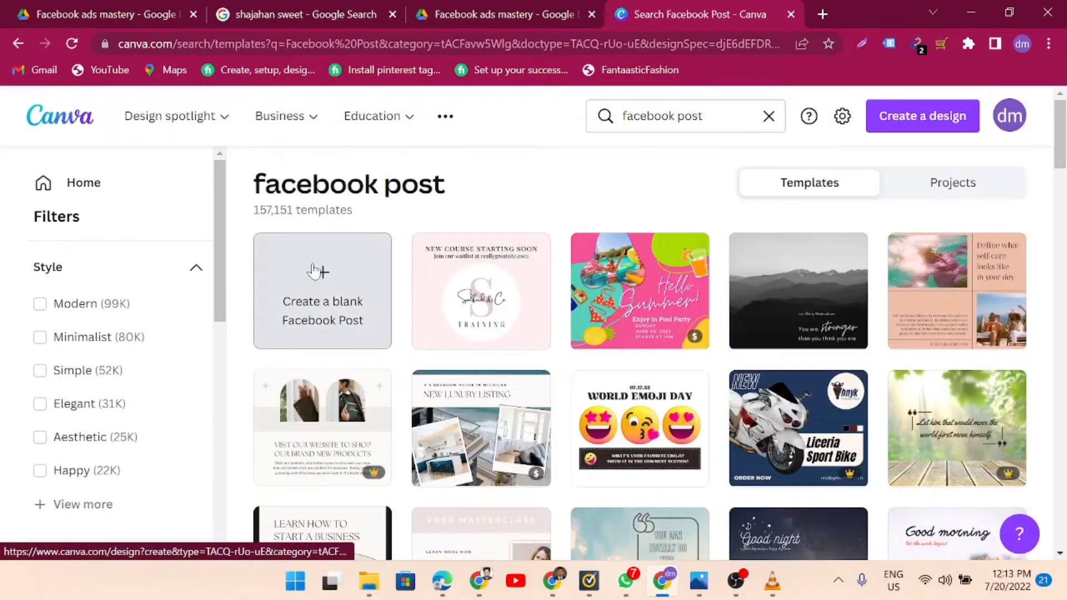
- Create a blank Facebook Post design
left_click(319, 289)
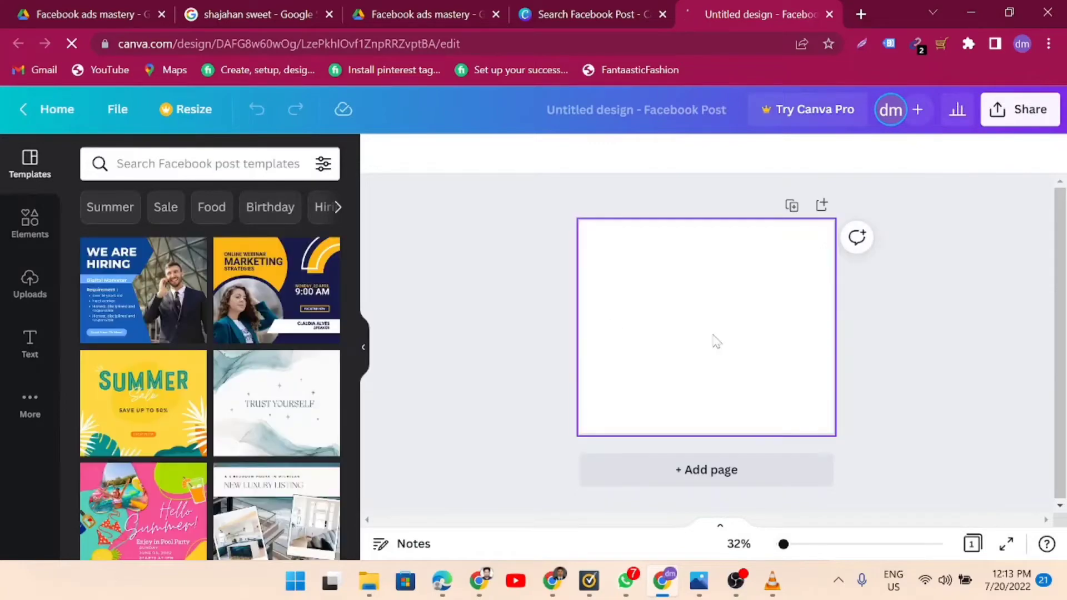
scroll(222, 324, "down", 10)
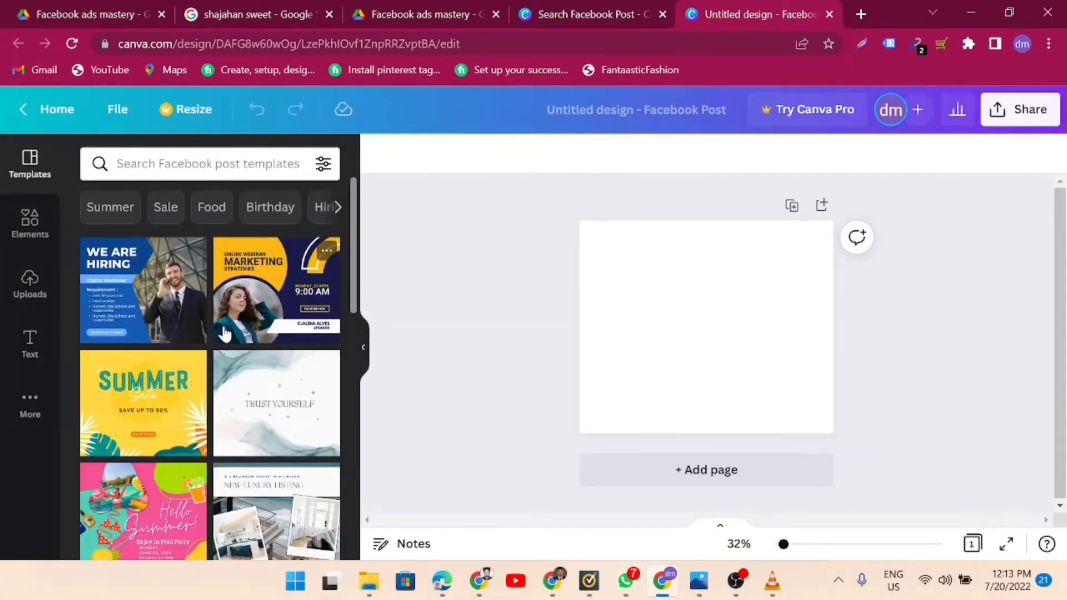
scroll(211, 356, "down", 10)
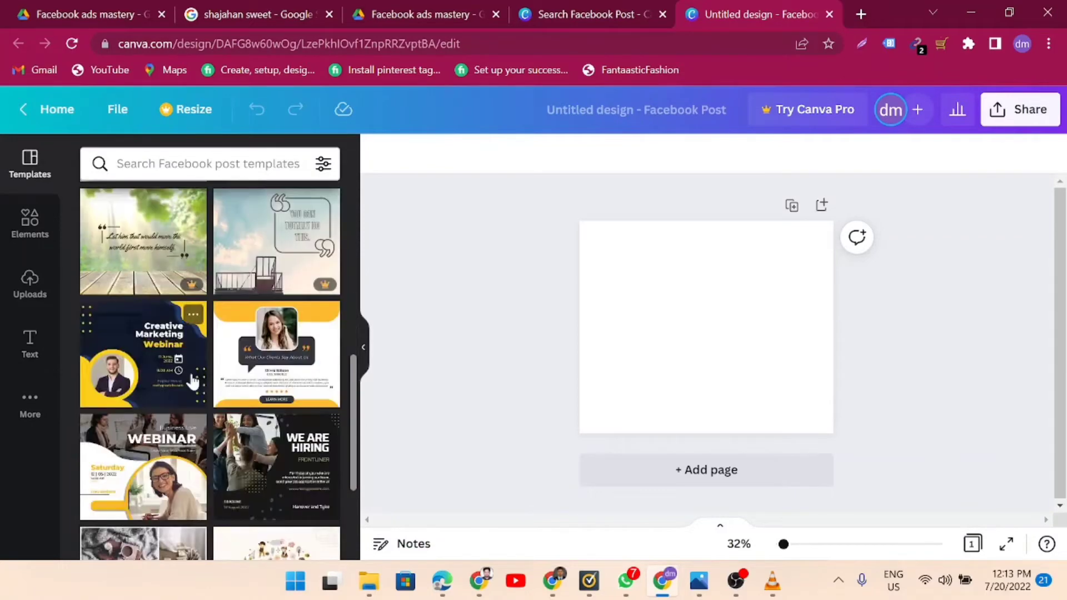
- Try a Coral red page background, then undo it back to white
left_click(662, 330)
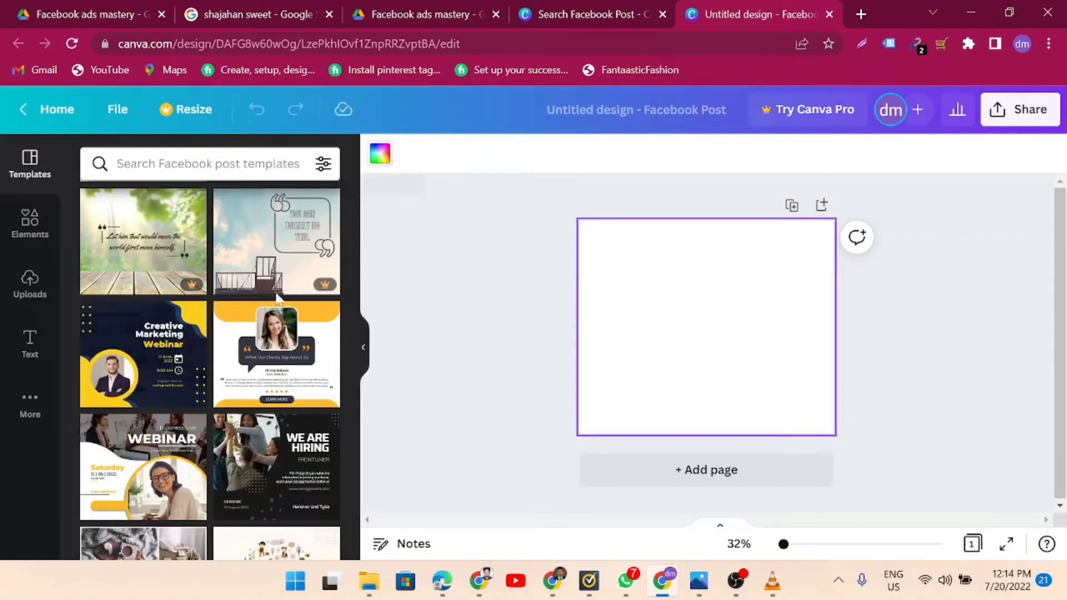
left_click(143, 439)
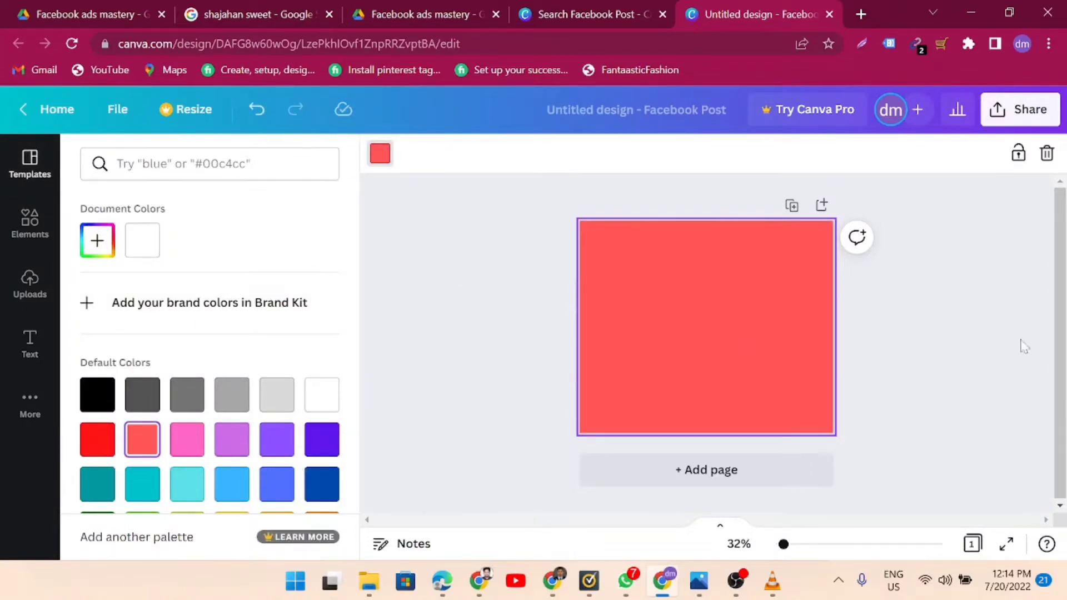
left_click(255, 114)
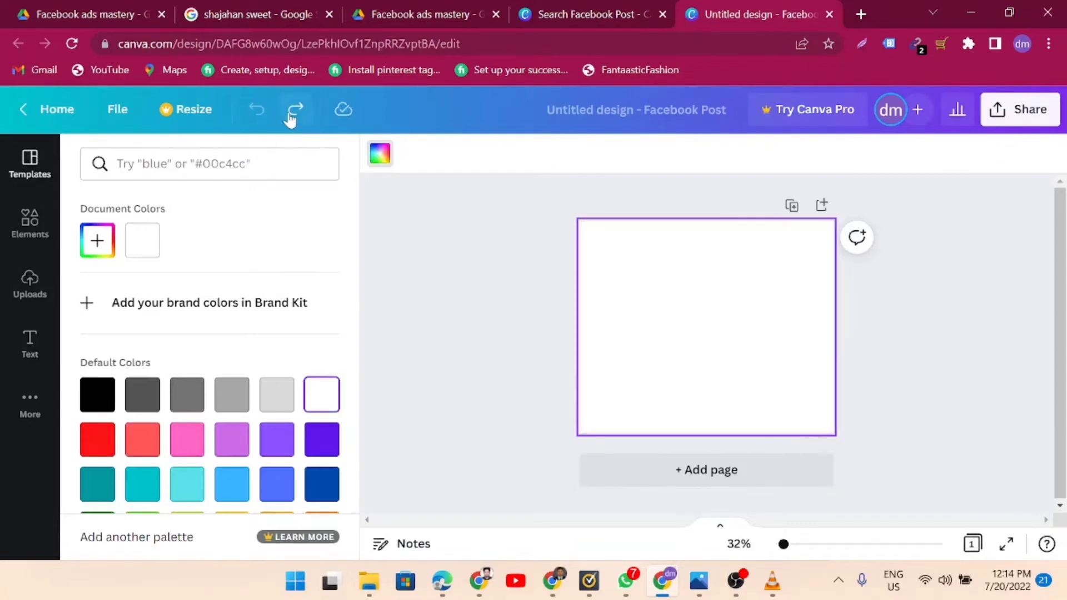
left_click(292, 114)
left_click(256, 111)
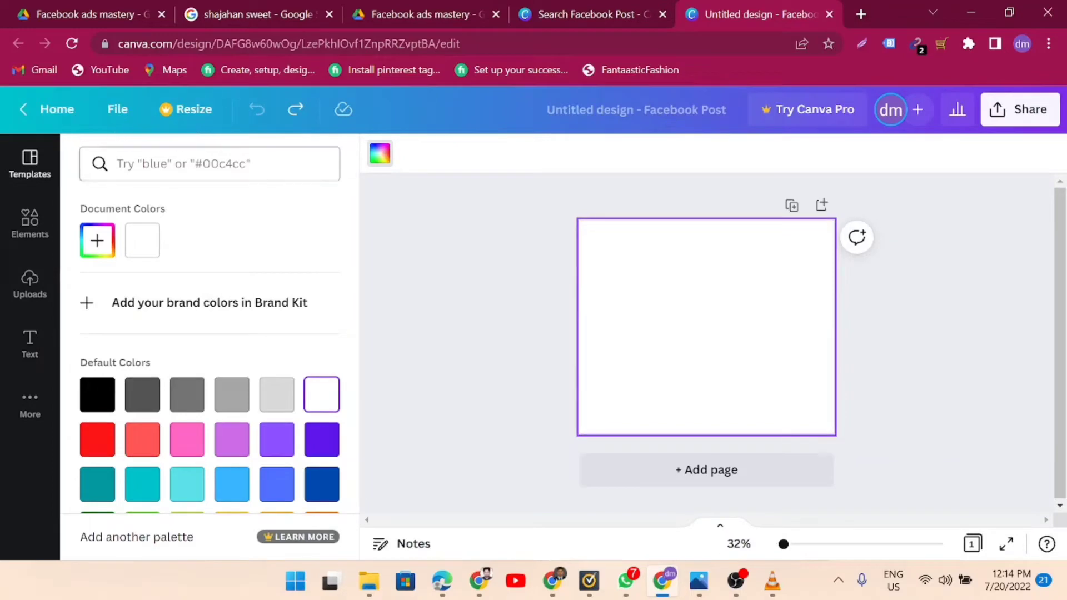
left_click(425, 265)
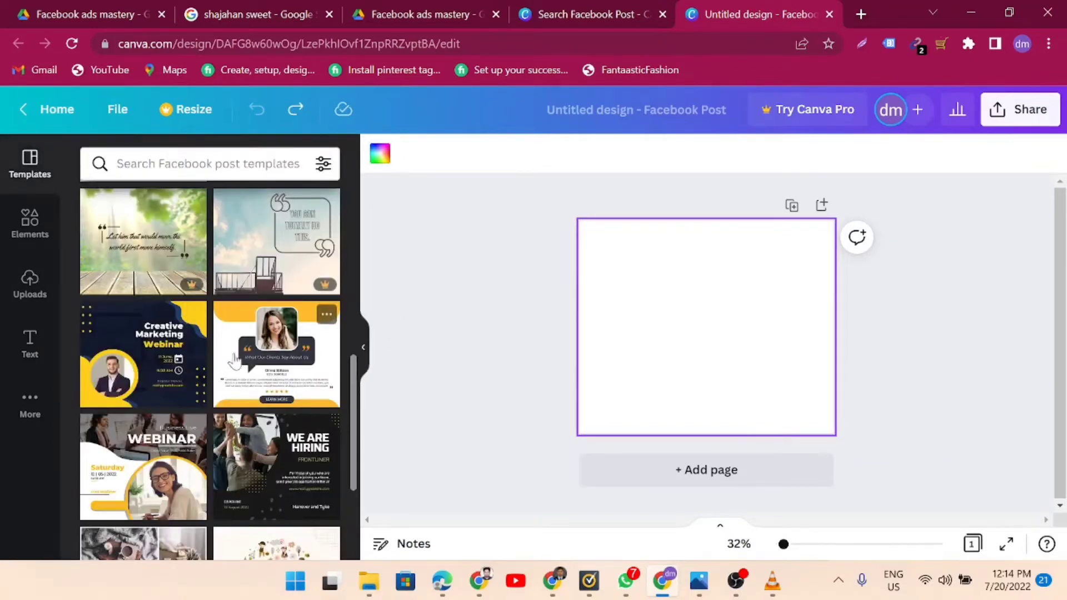
- Apply the Creative Marketing Webinar template to the page
scroll(236, 360, "down", 3)
scroll(236, 360, "down", 4)
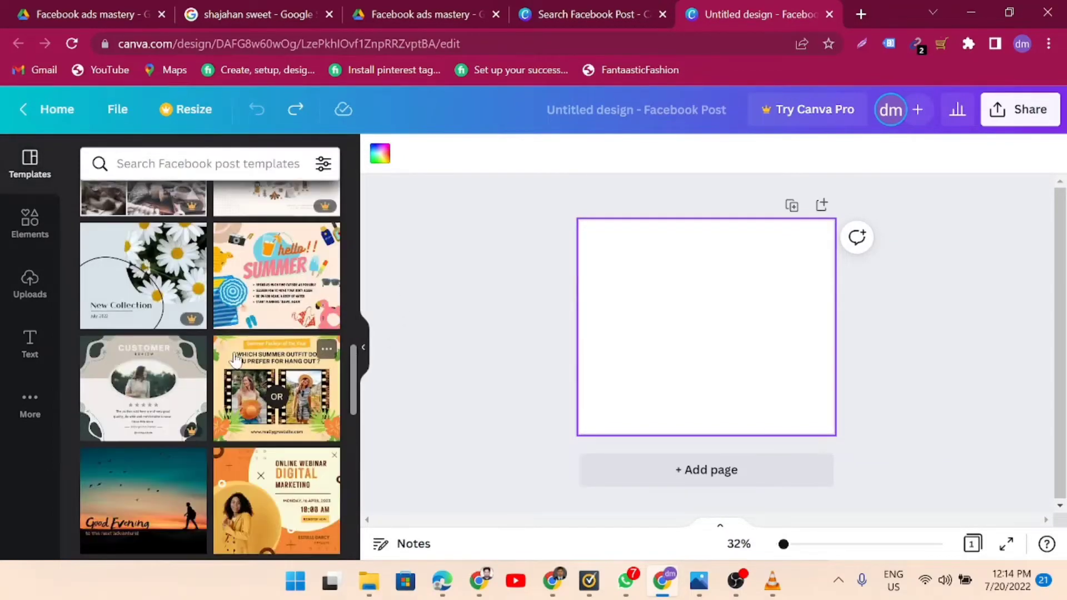
scroll(236, 360, "up", 5)
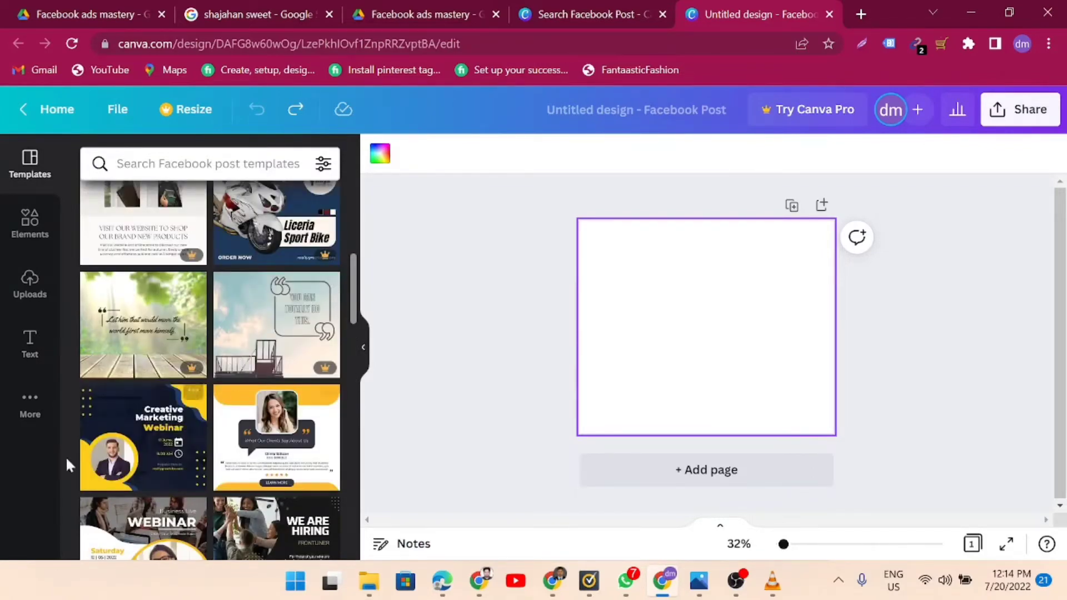
left_click(141, 455)
scroll(141, 454, "up", 3)
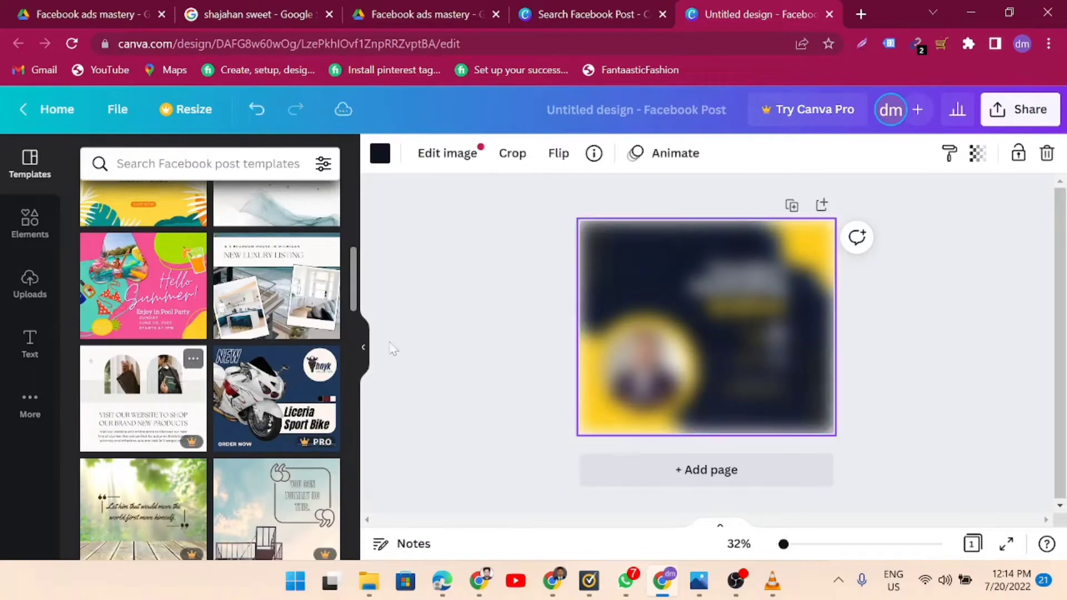
left_click(492, 327)
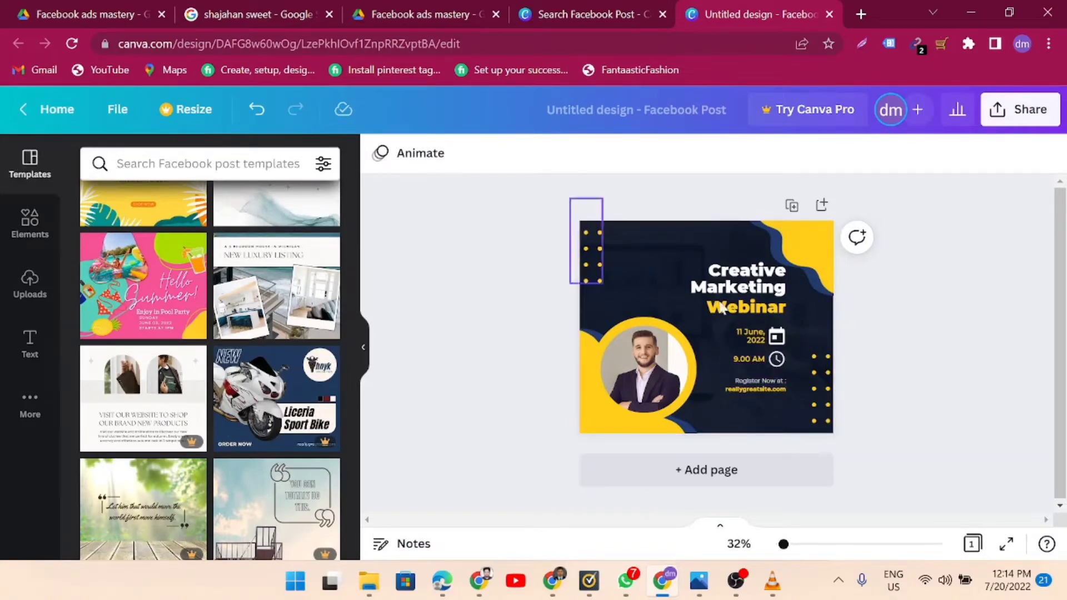
- Inspect the heading, calendar icon, 11 June 2022 date and portrait frame, then deselect
left_click(751, 290)
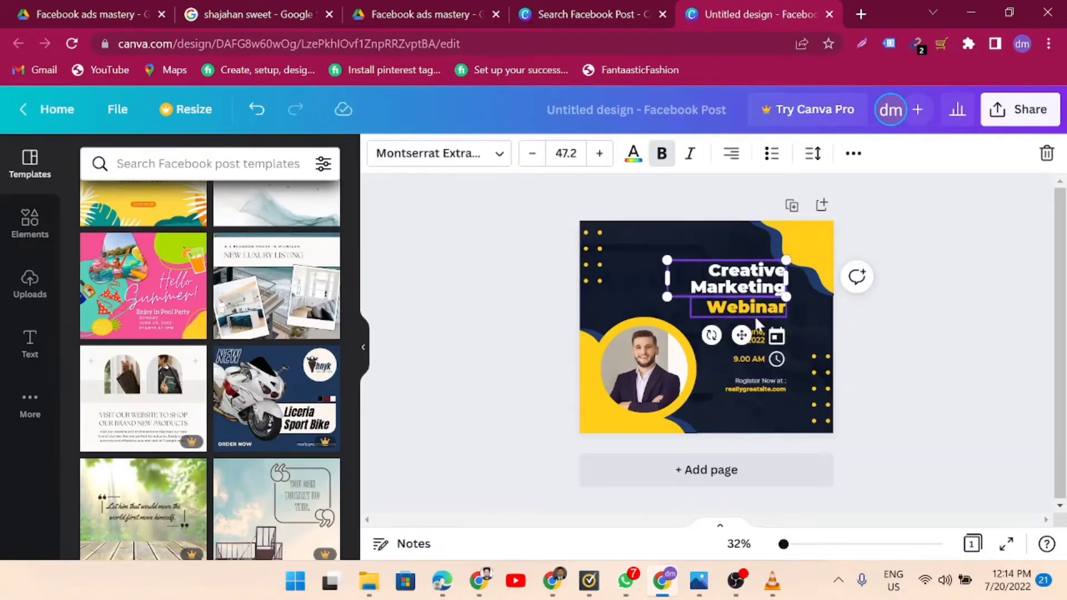
left_click(777, 337)
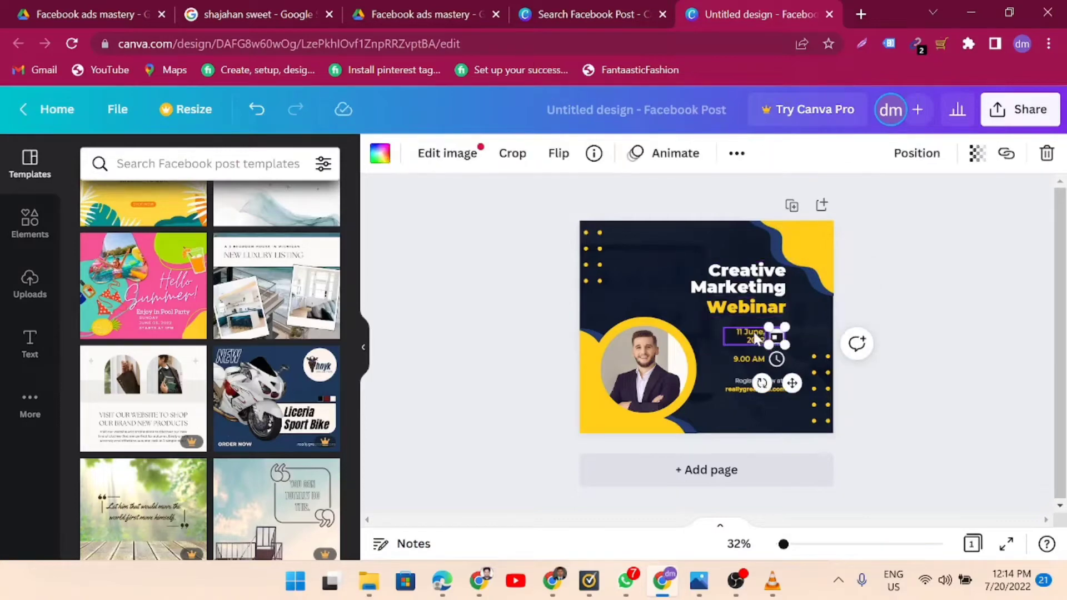
left_click(755, 338)
left_click(601, 349)
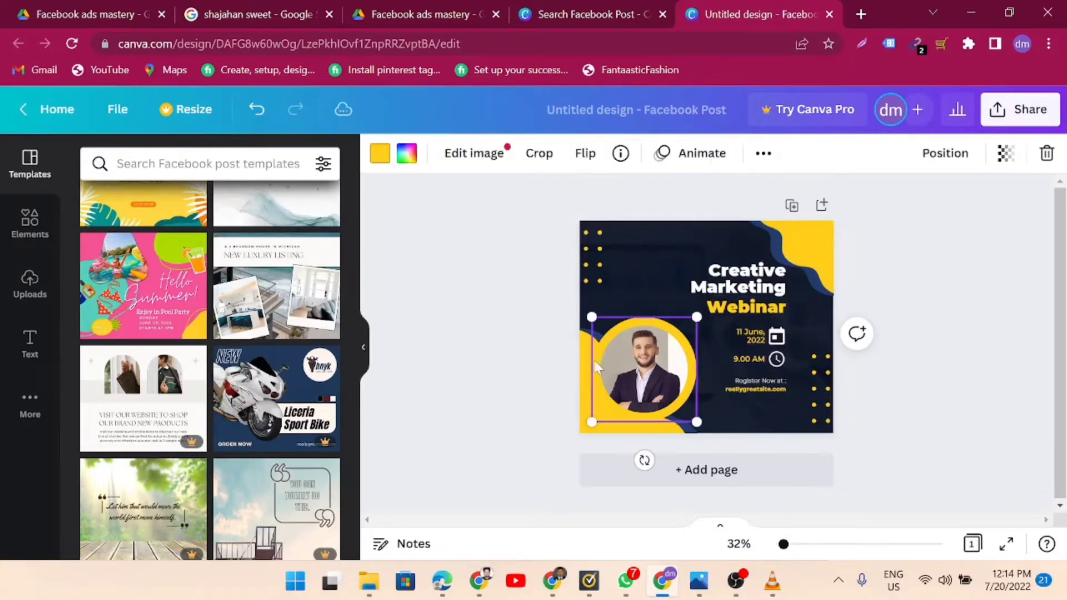
left_click(508, 346)
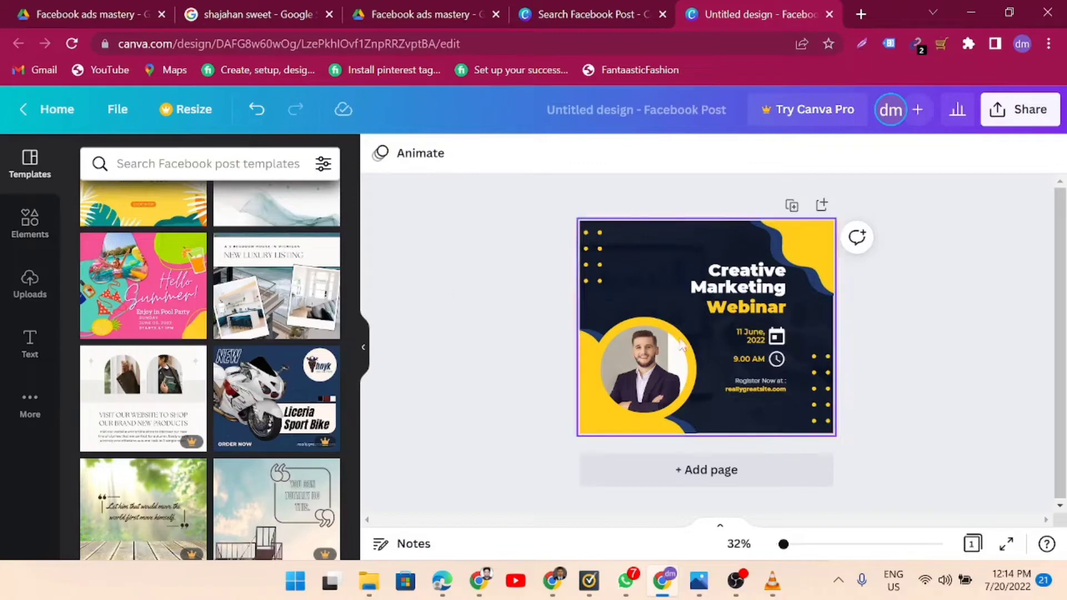
- Search the Elements library for 'follow' graphics
left_click(28, 229)
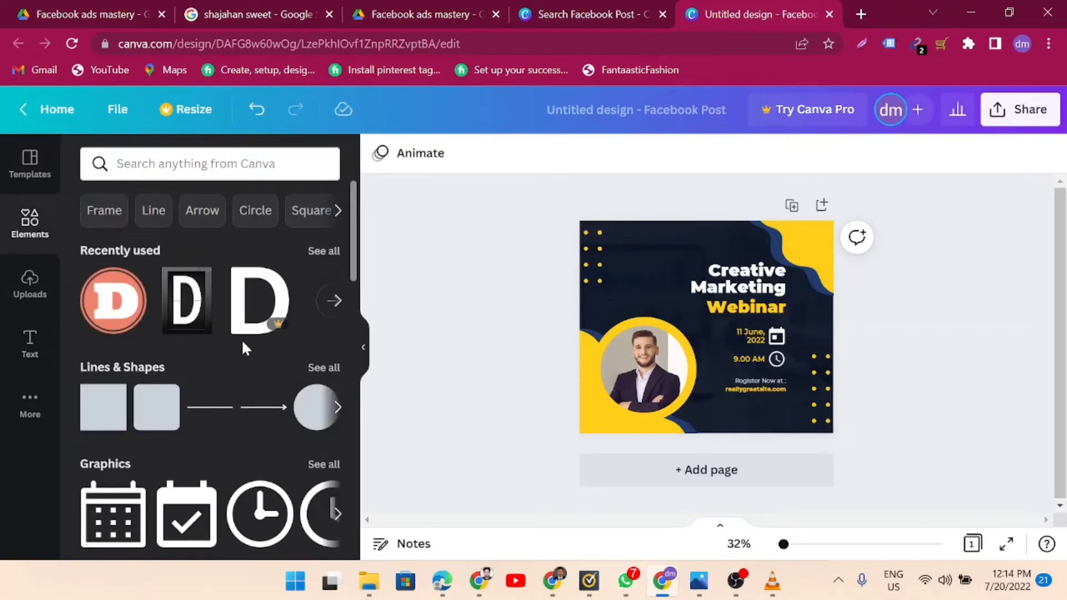
scroll(254, 351, "down", 6)
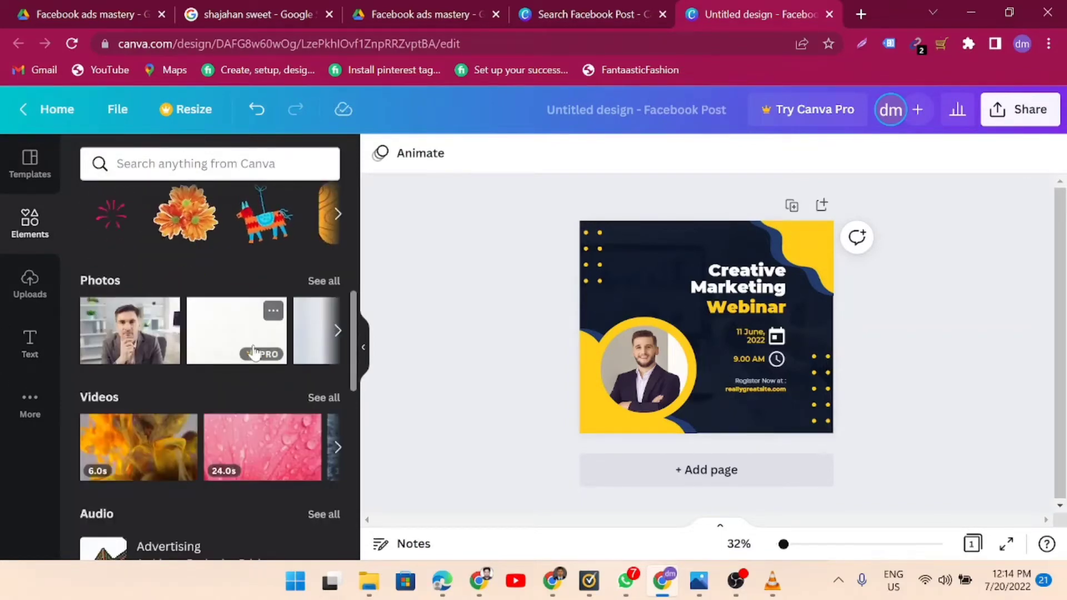
scroll(254, 351, "down", 5)
scroll(254, 351, "up", 10)
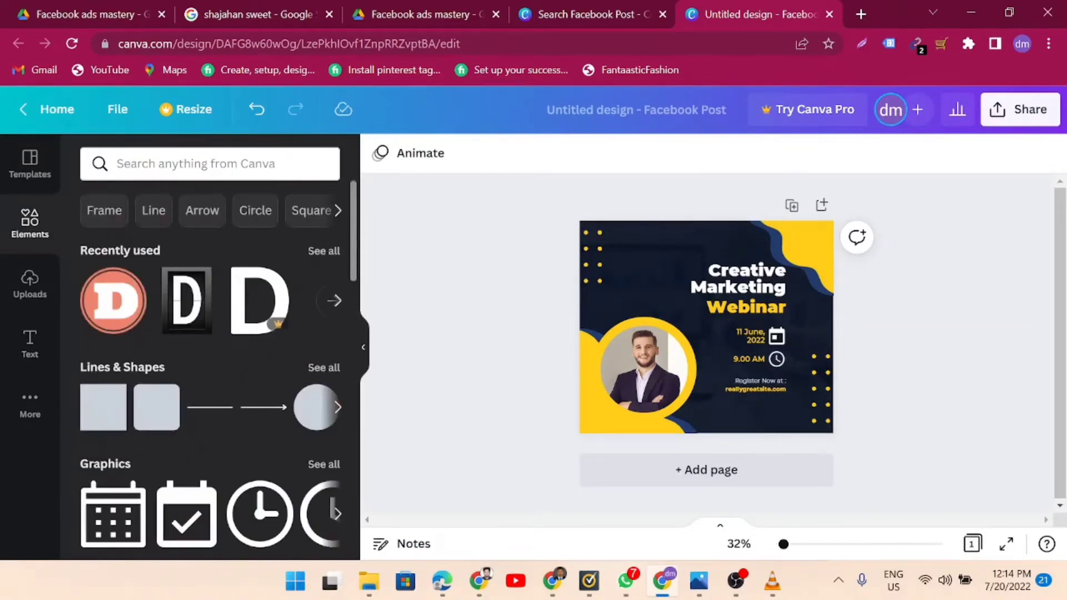
left_click(196, 164)
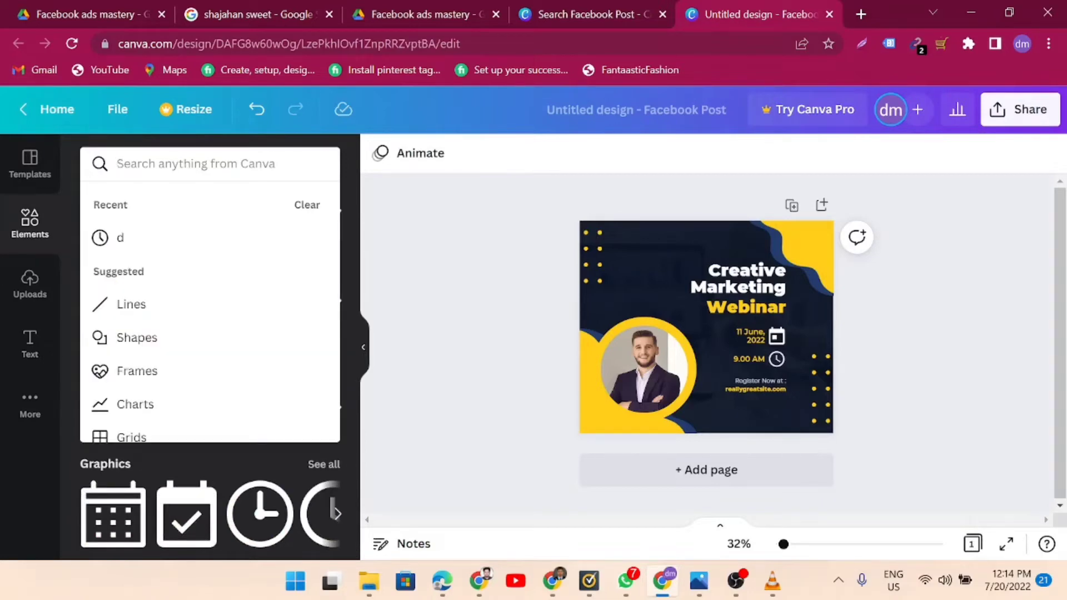
type("fo")
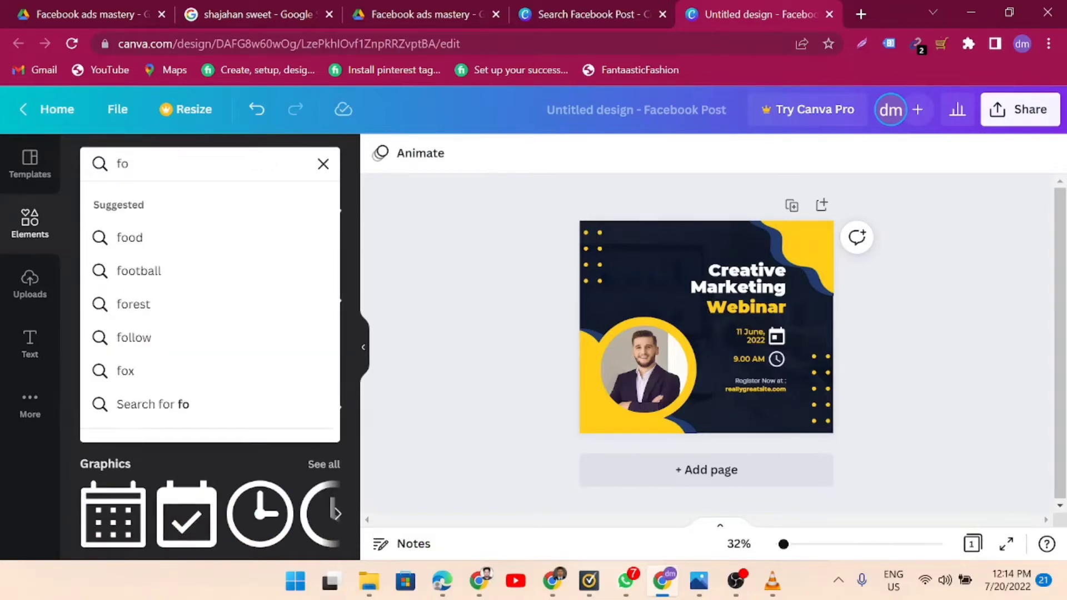
type("lo")
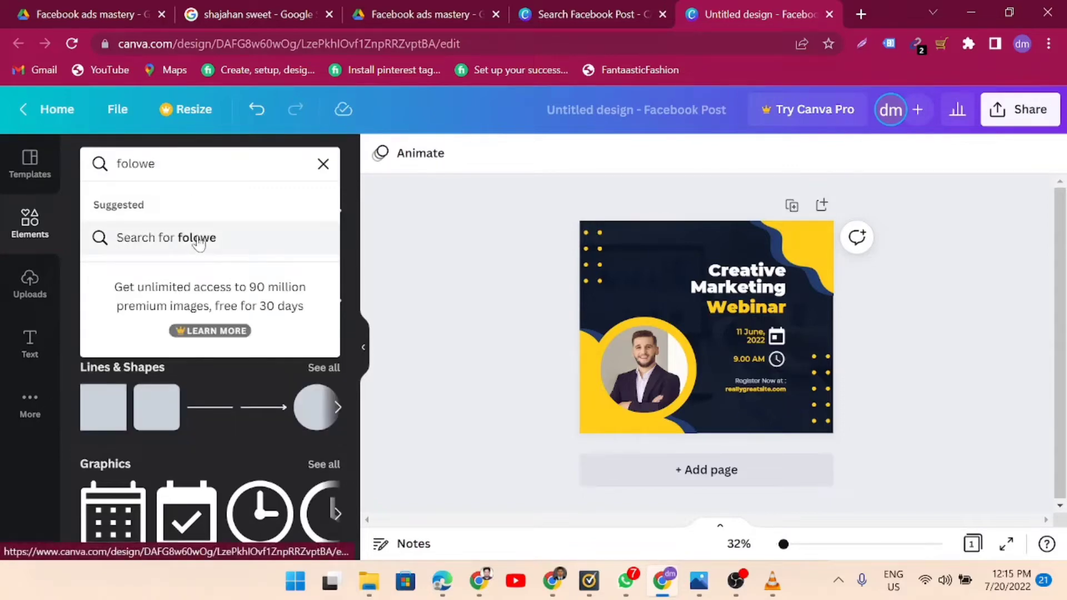
key("BackSpace")
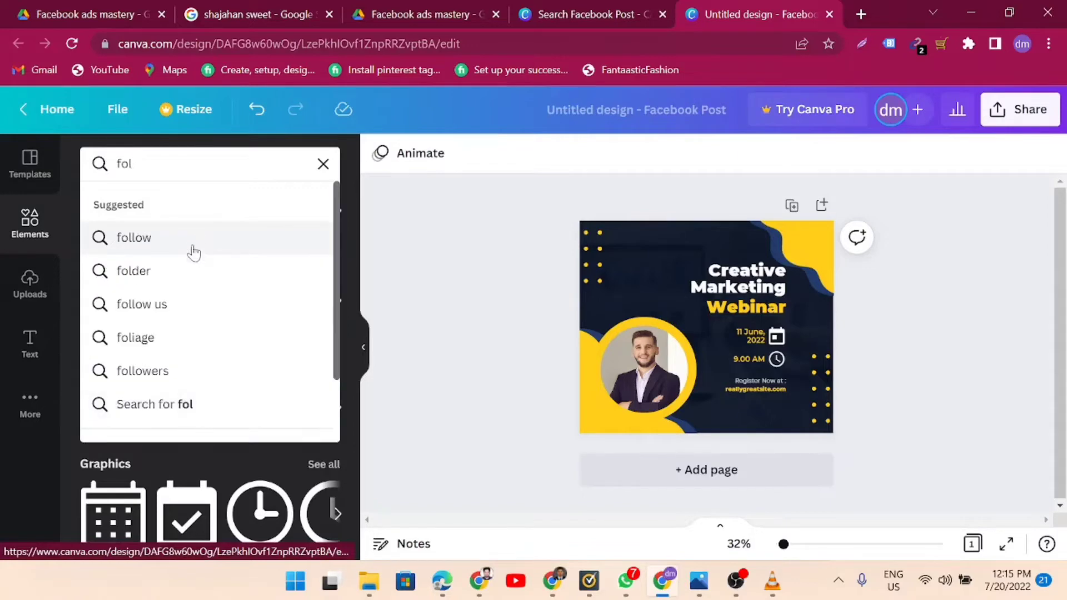
left_click(155, 247)
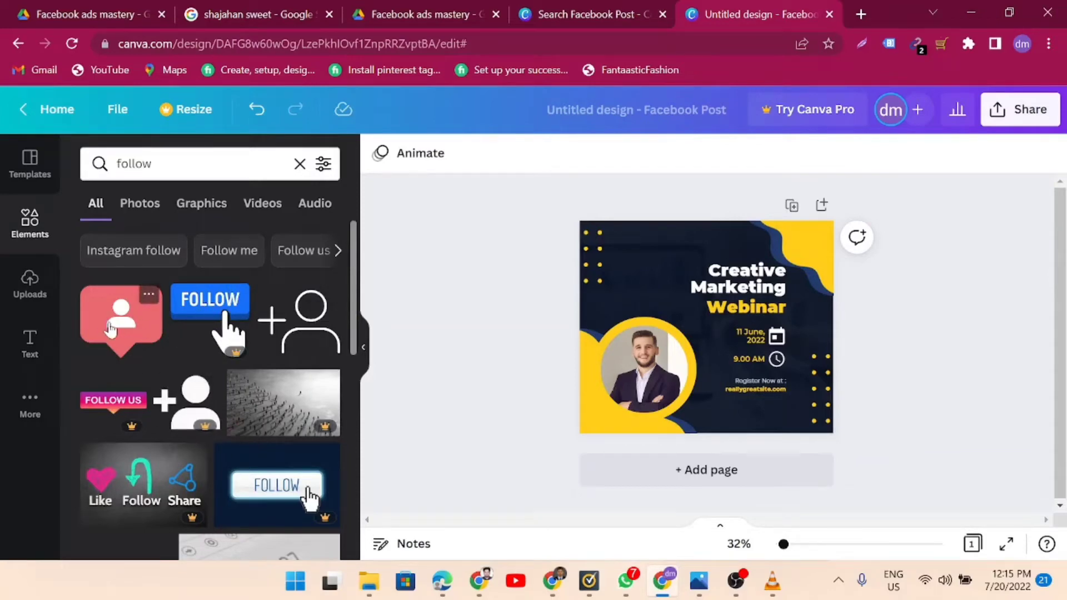
- Drag the pink person sticker onto the design and shrink it
left_click_drag(110, 329, 629, 277)
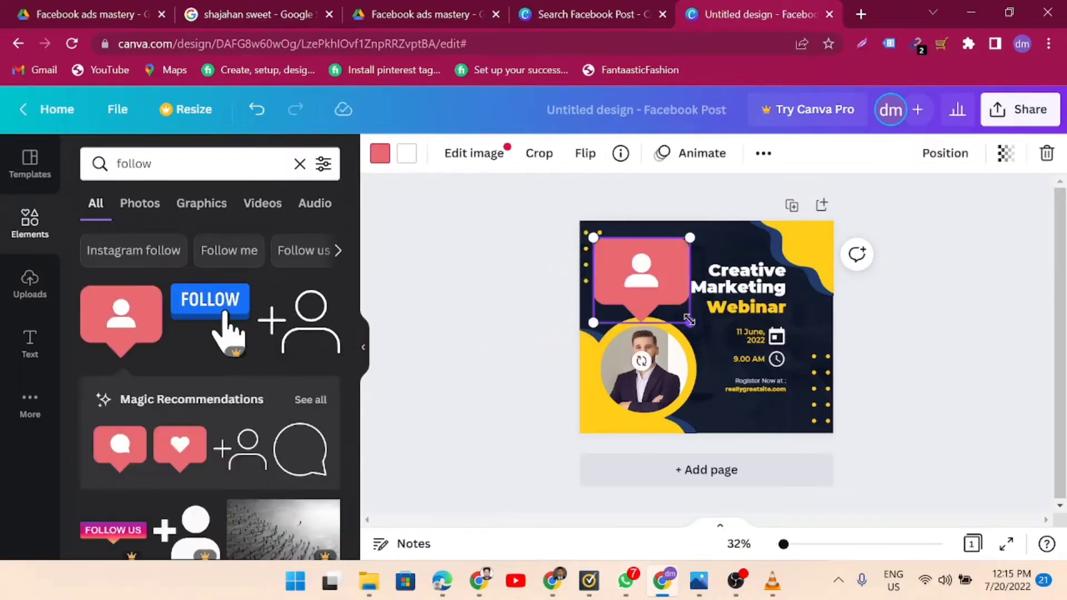
left_click_drag(690, 320, 412, 277)
left_click(637, 291)
left_click(622, 273)
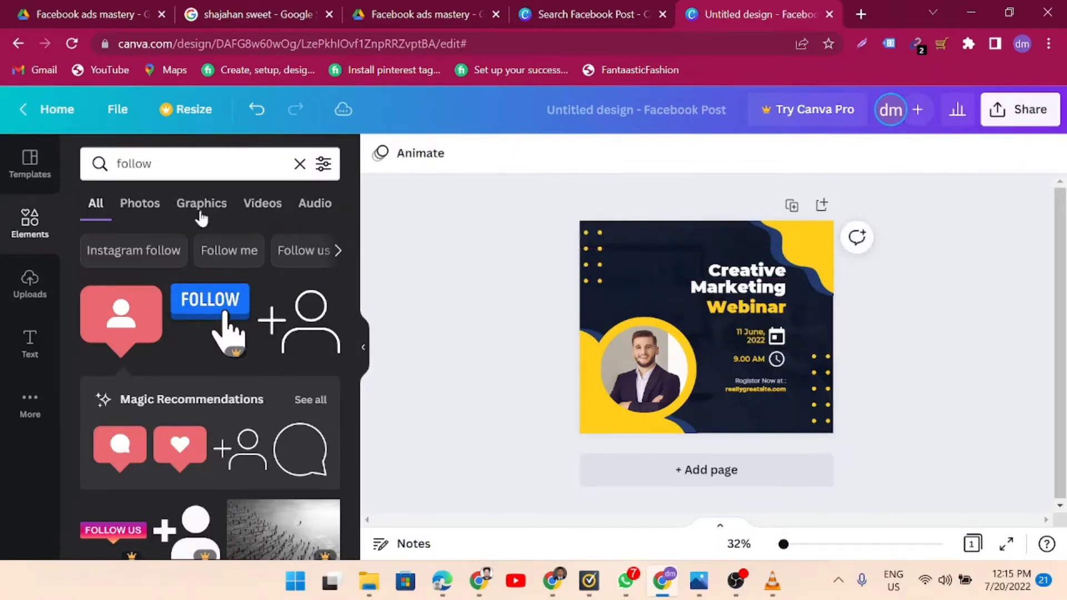
- Search elements for 'facebook', try the blue circular Facebook logo, then remove it and clear the search
left_click(284, 166)
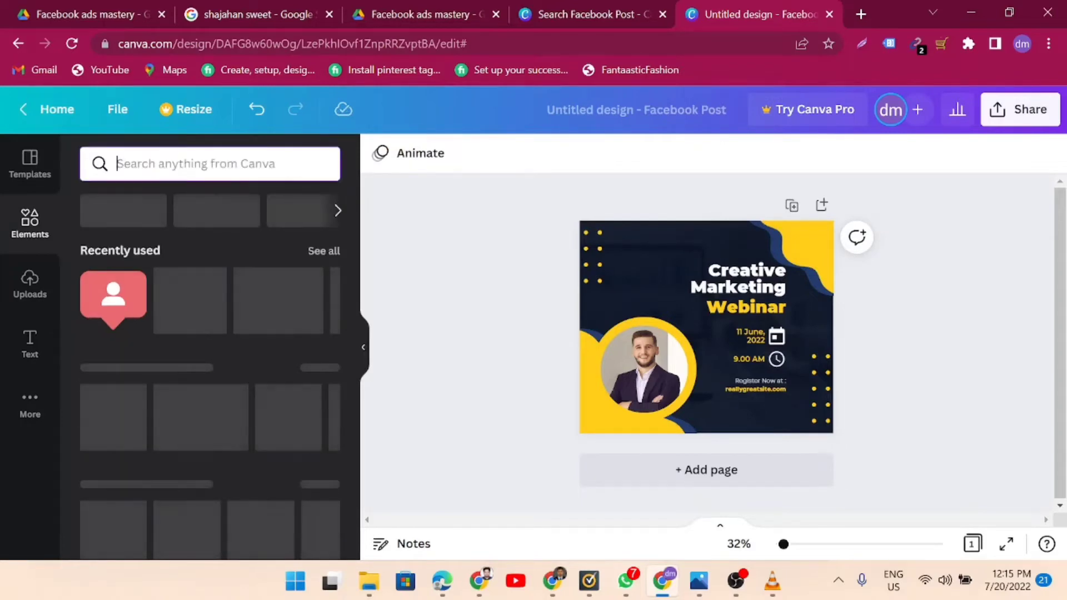
type("facebo")
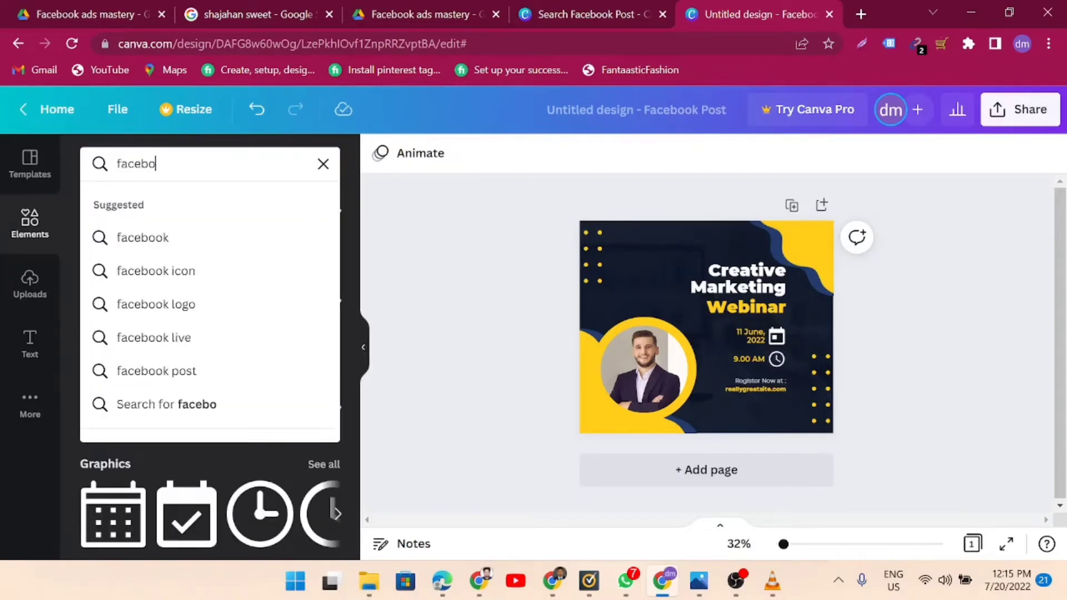
type("ok")
key("Return")
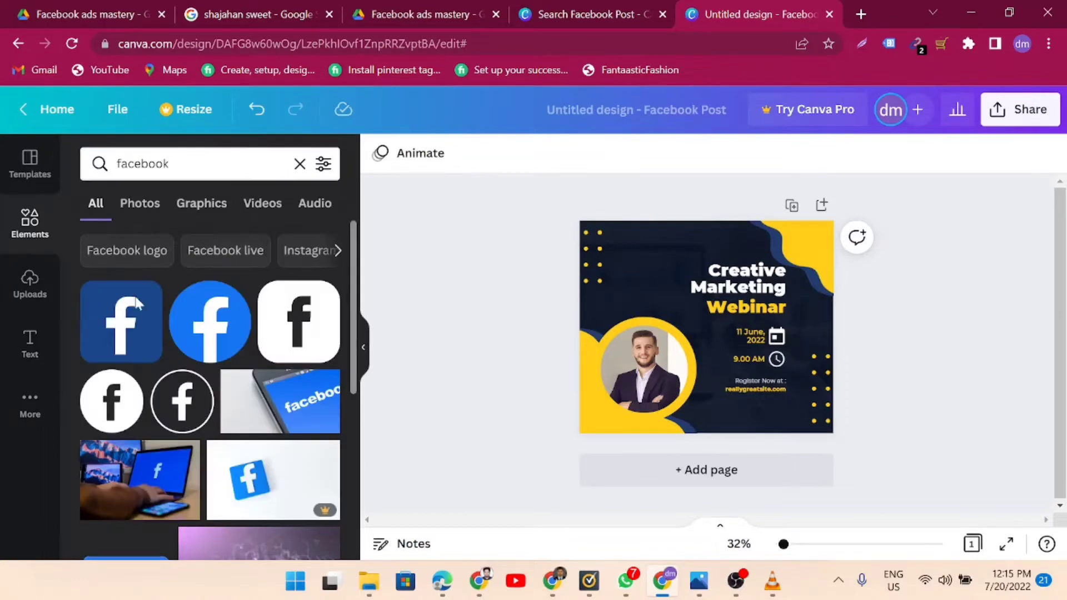
left_click_drag(197, 329, 640, 281)
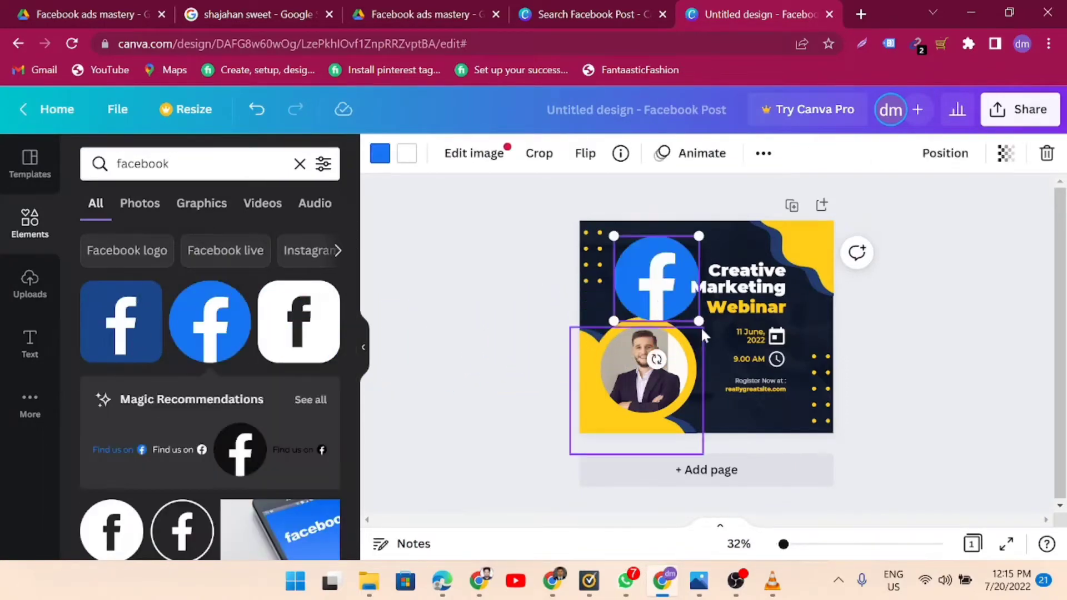
left_click_drag(699, 325, 30, 295)
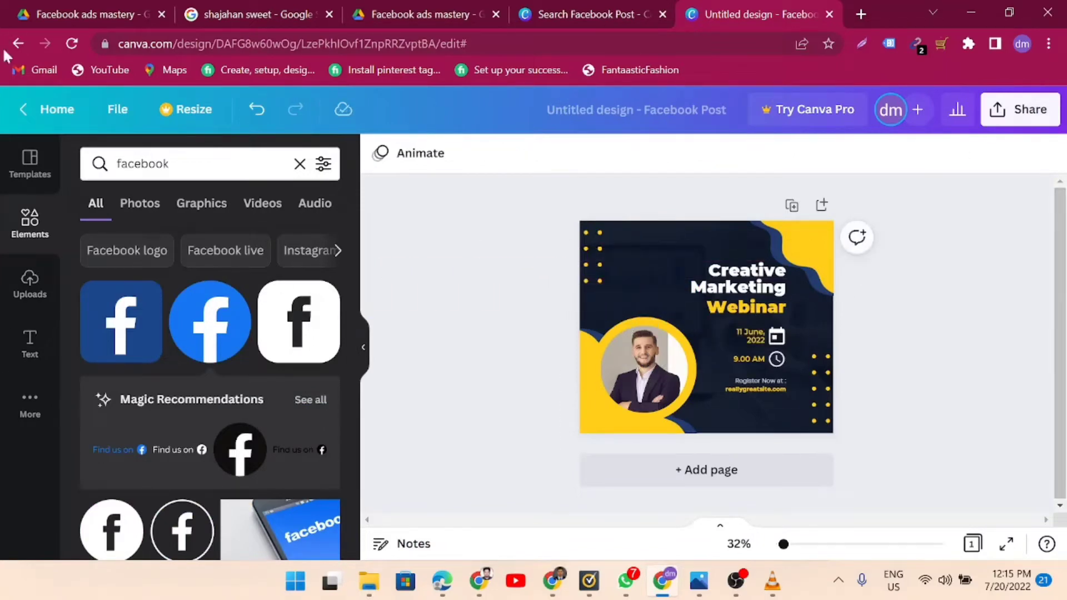
left_click(299, 163)
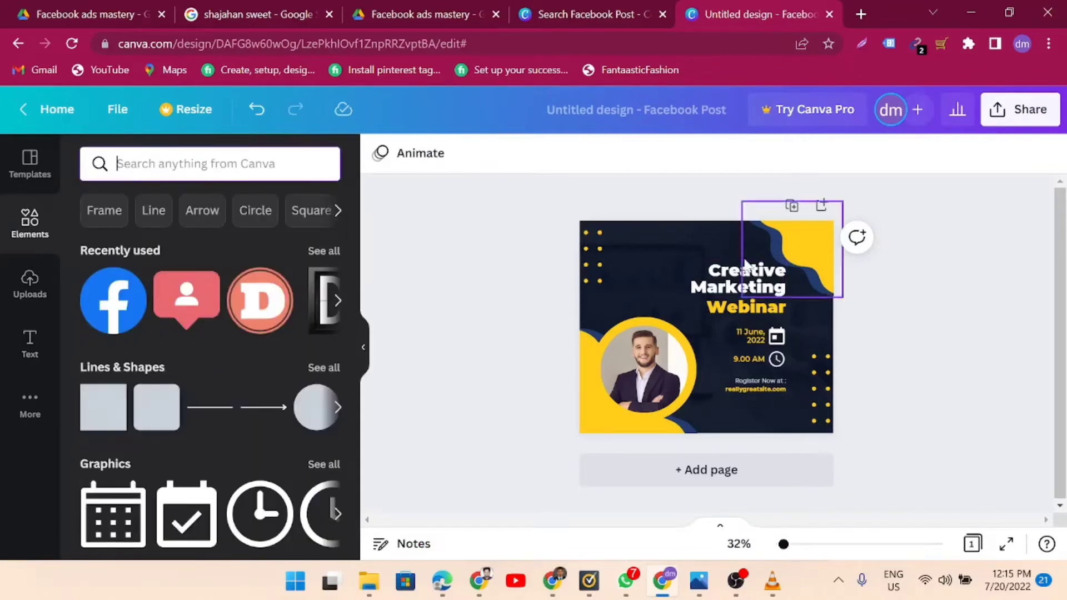
- Replace the Creative Marketing heading text with the creator's name
double_click(736, 287)
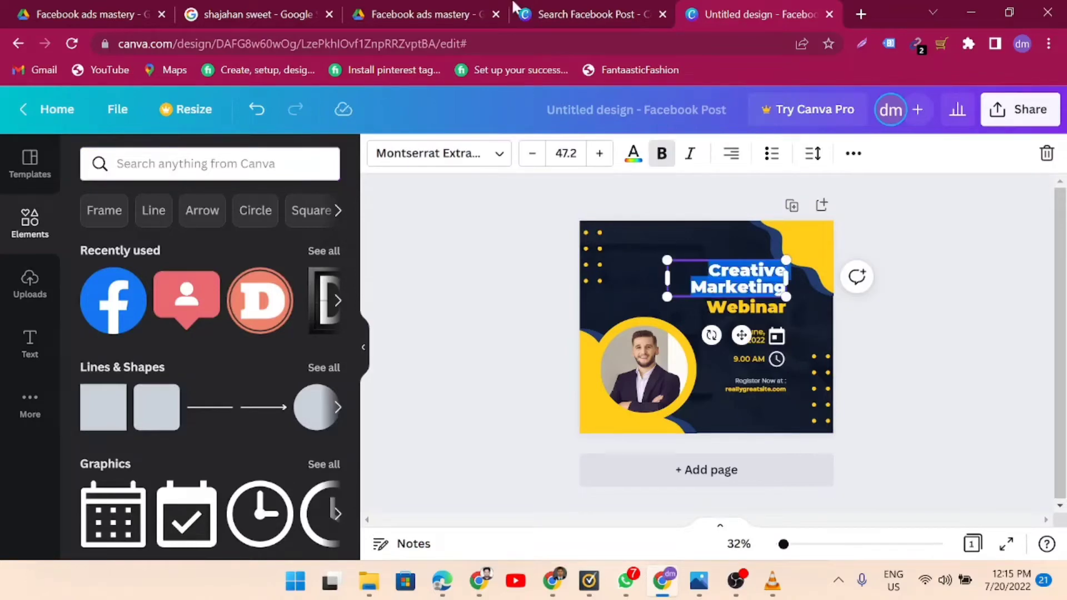
type("shajahan")
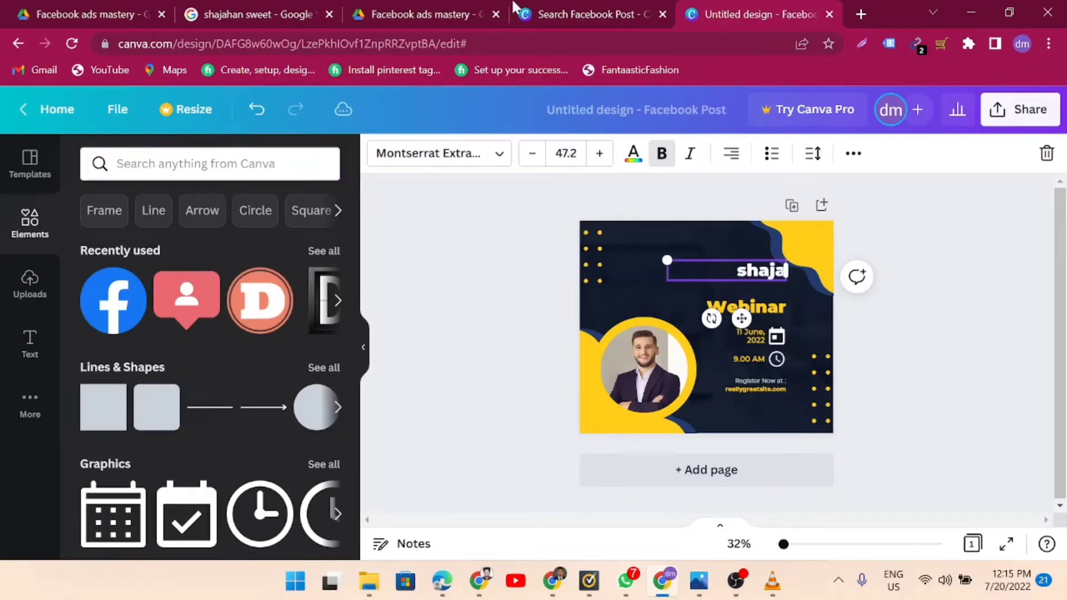
left_click(477, 325)
- Position the name heading just above Webinar, then show the Uploads library
left_click_drag(730, 278, 706, 272)
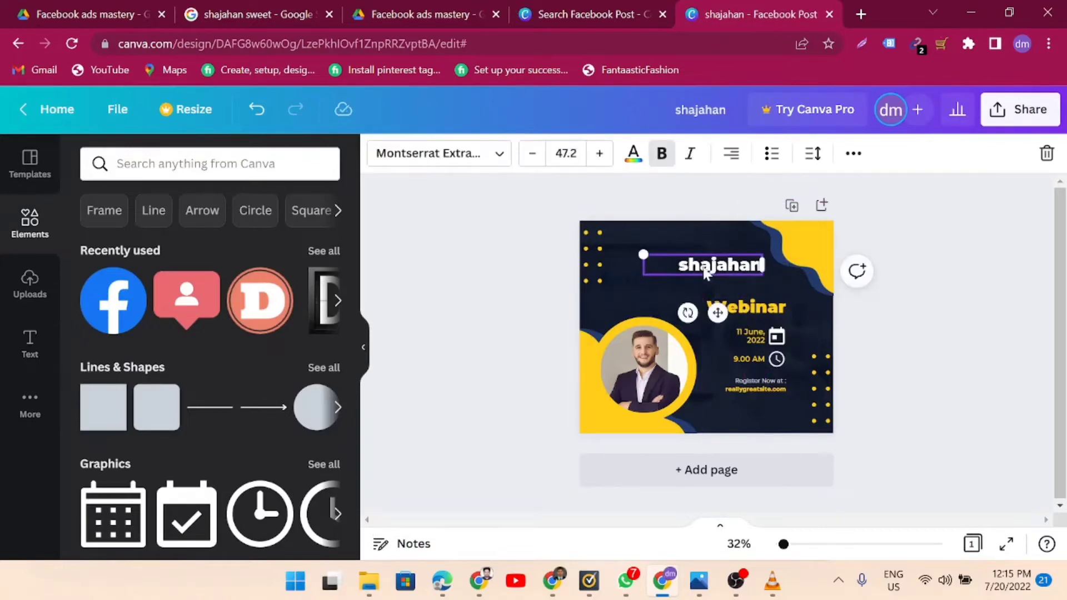
left_click(757, 310)
left_click(717, 267)
left_click_drag(716, 275, 751, 290)
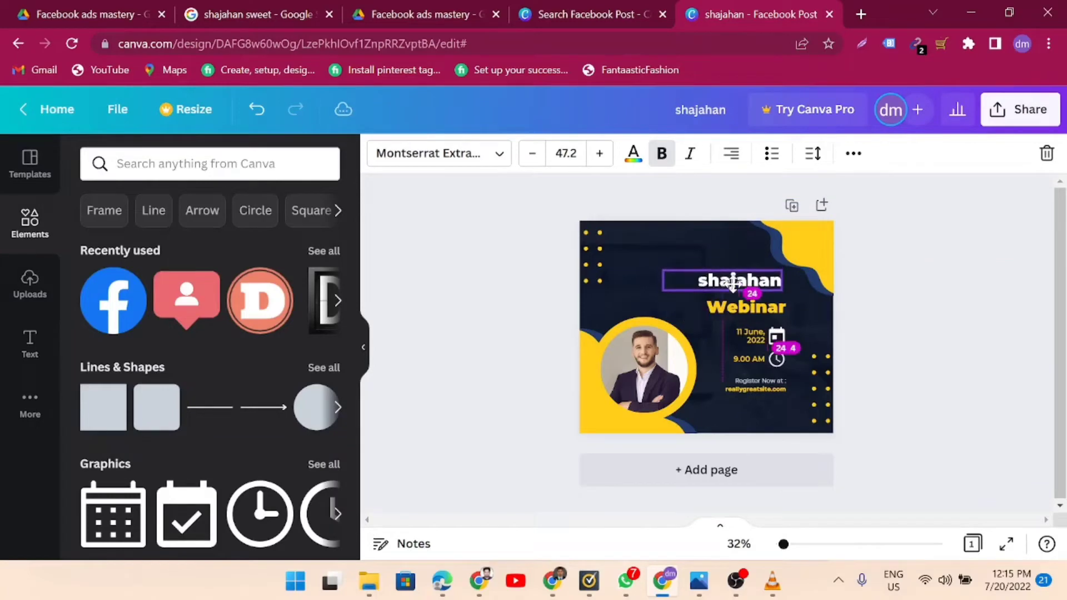
left_click(483, 262)
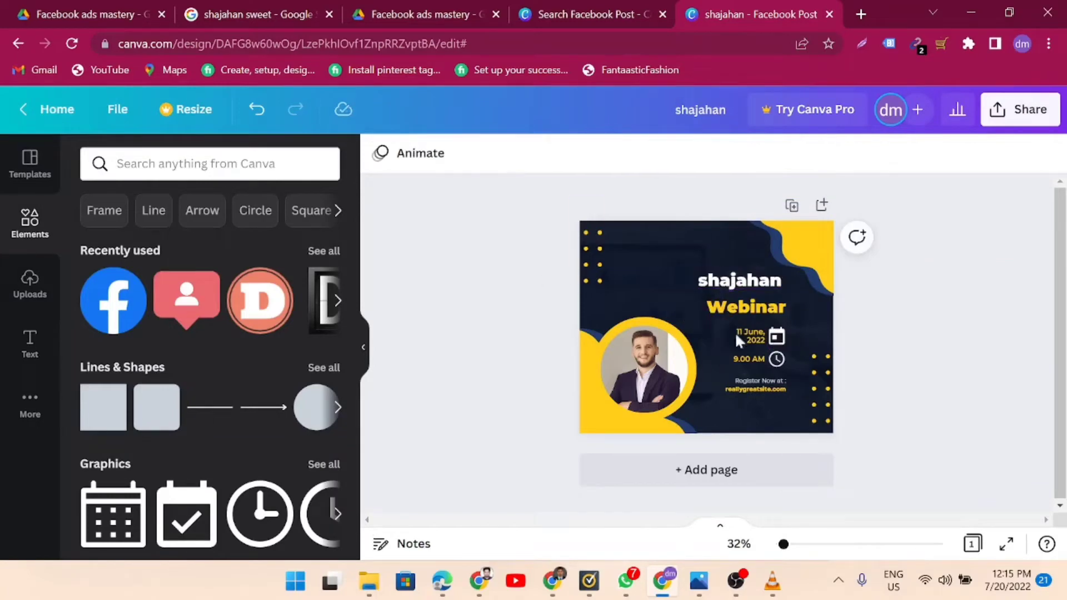
left_click(12, 286)
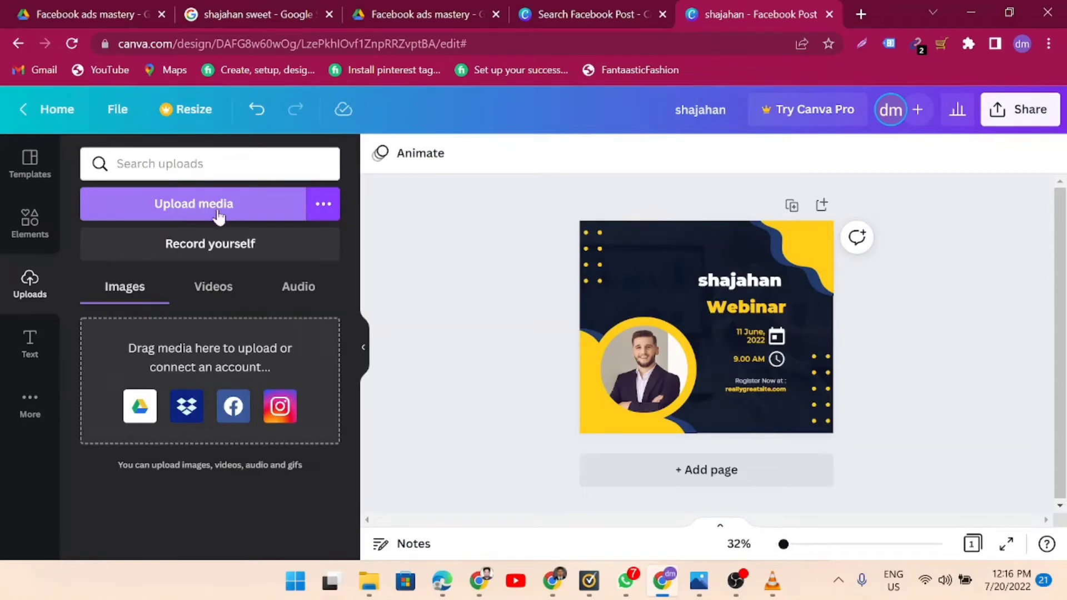
- Upload the photo '7' from New Volume (D:) > Personal Info
left_click(193, 215)
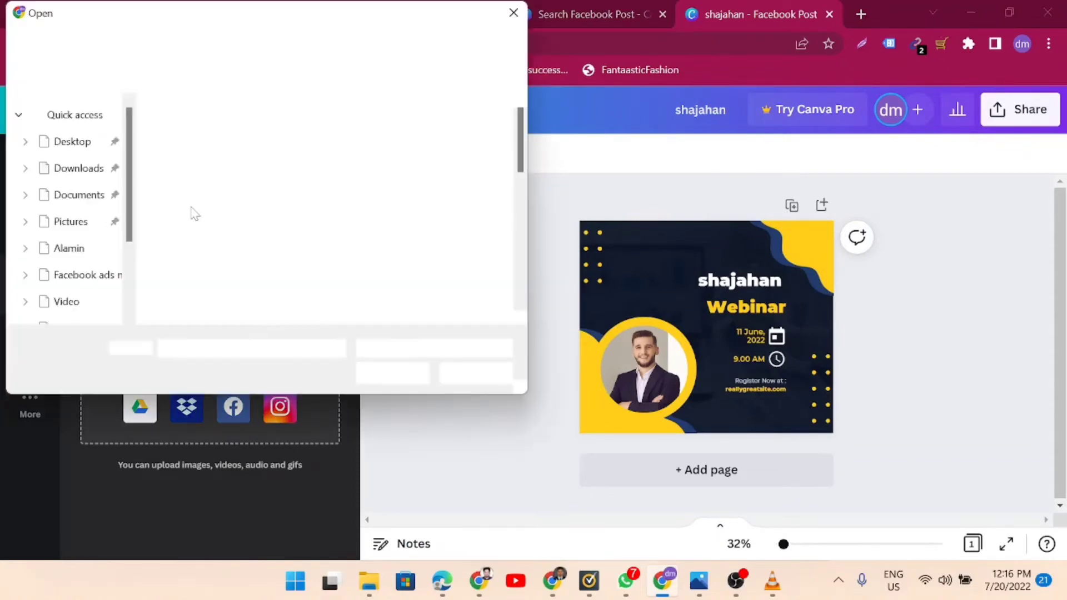
scroll(94, 269, "down", 1)
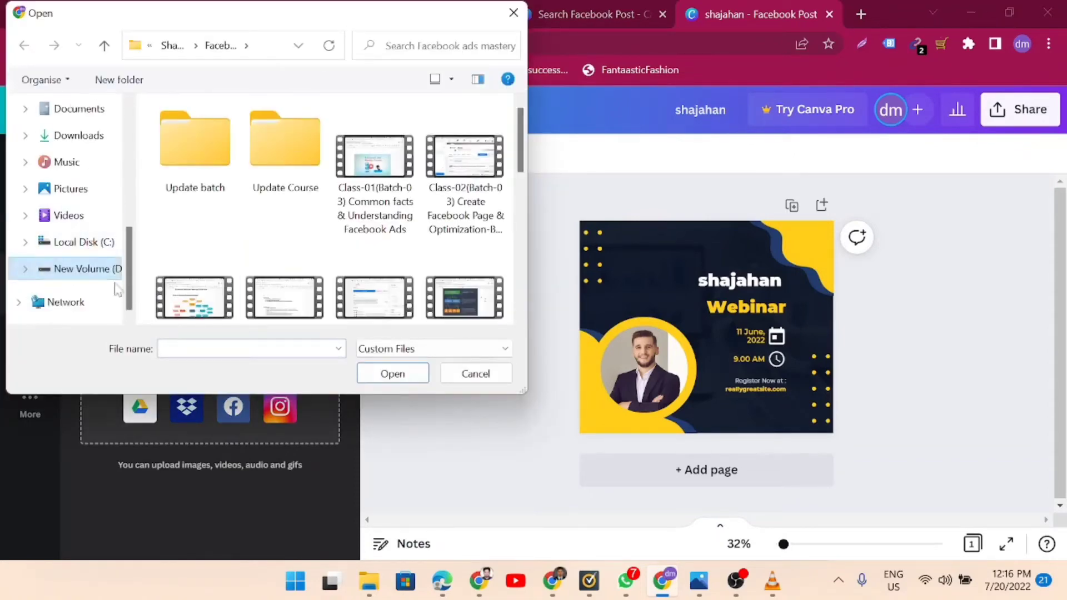
left_click(91, 273)
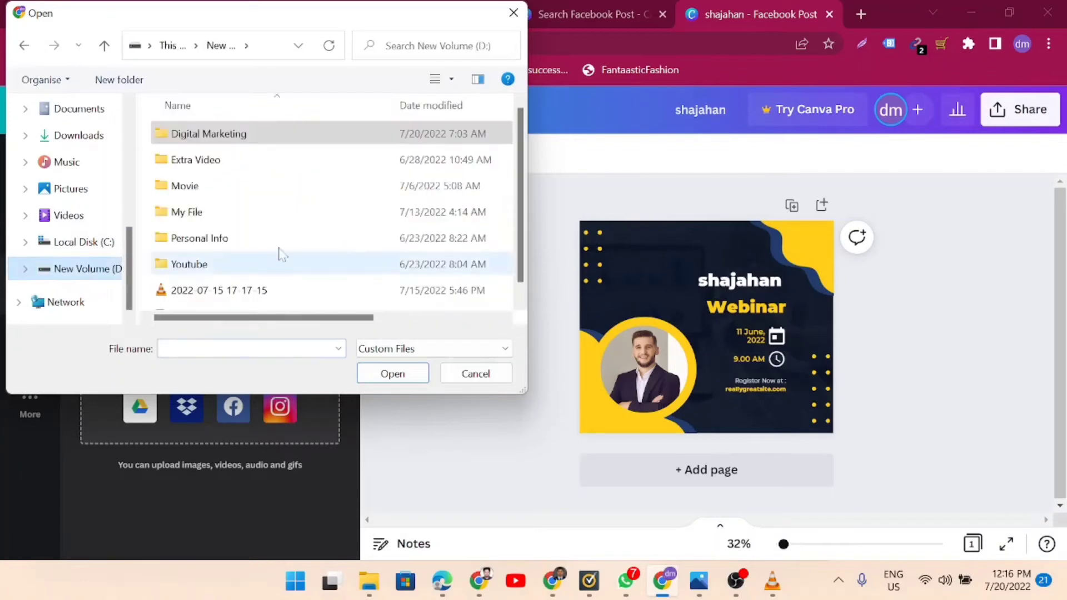
double_click(228, 242)
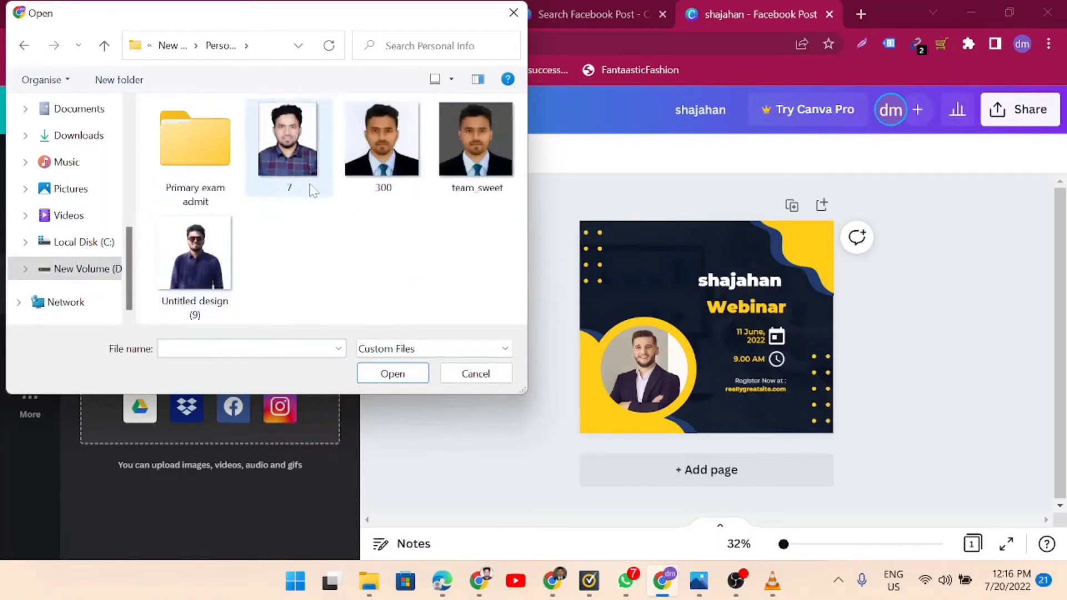
left_click(293, 159)
left_click(395, 382)
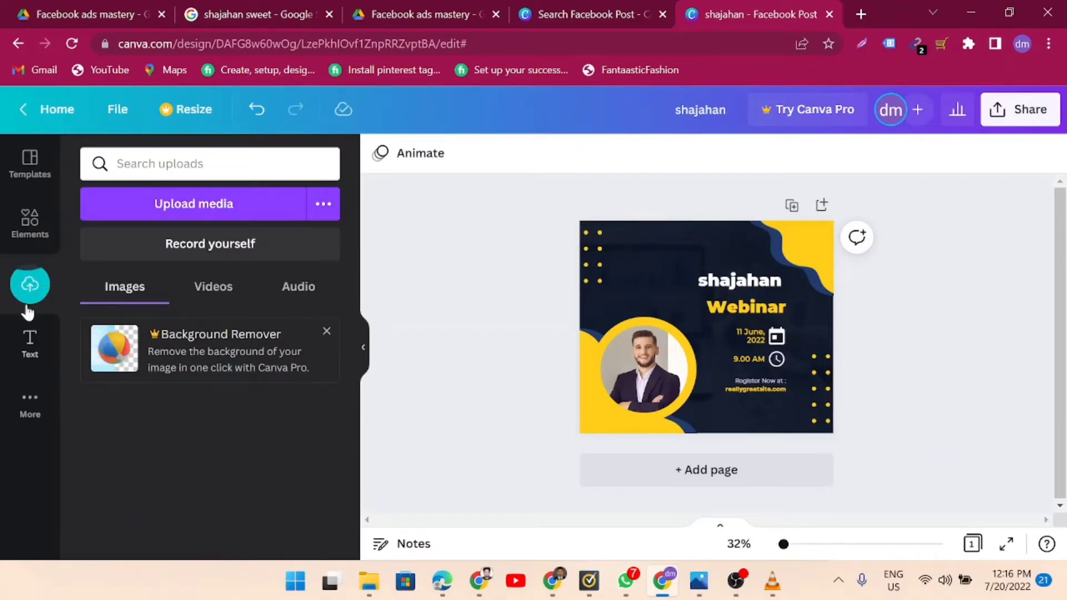
- Drop the uploaded portrait into the circular frame, replacing the speaker photo, and reposition it
mouse_move(110, 468)
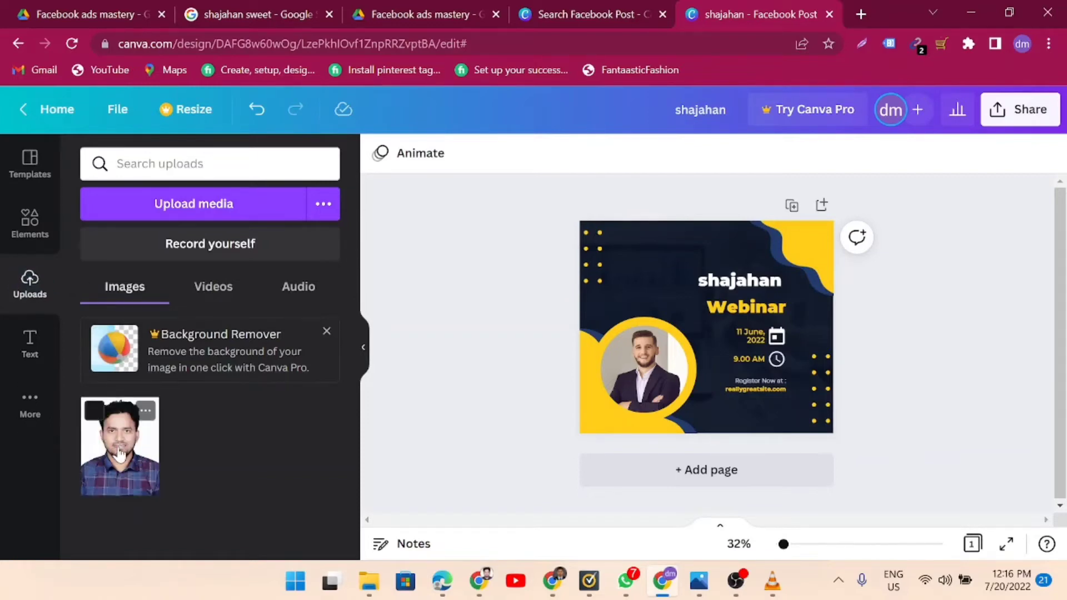
left_click_drag(118, 456, 639, 373)
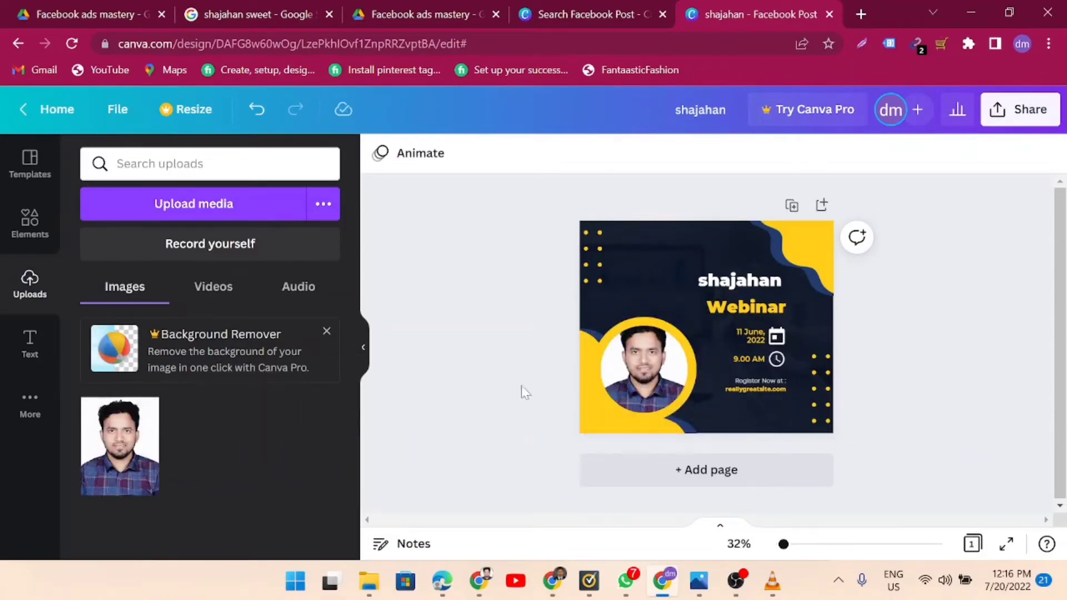
left_click(647, 362)
double_click(646, 362)
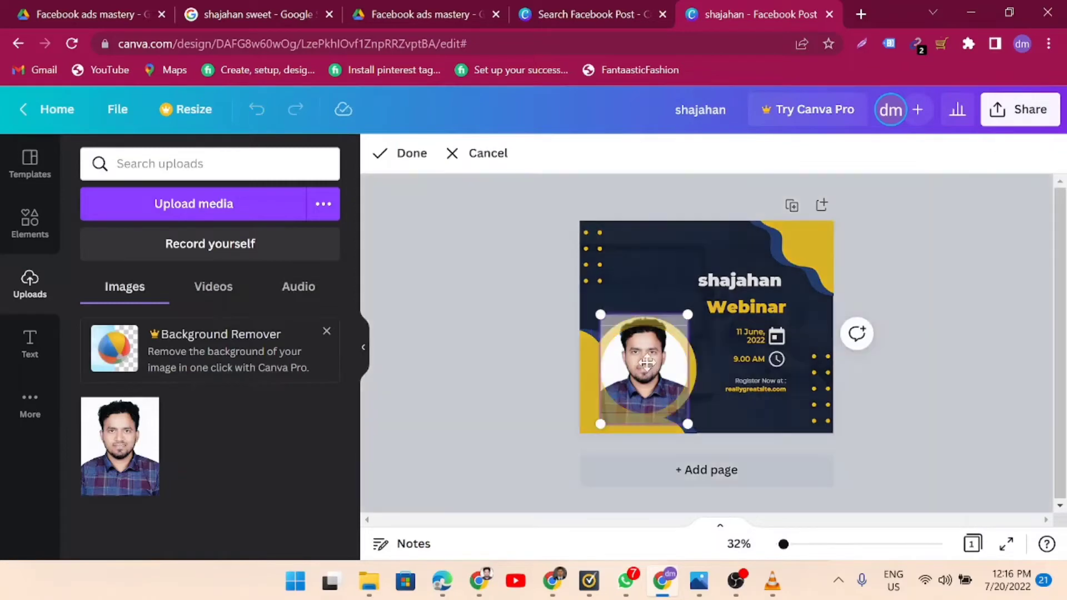
left_click(534, 379)
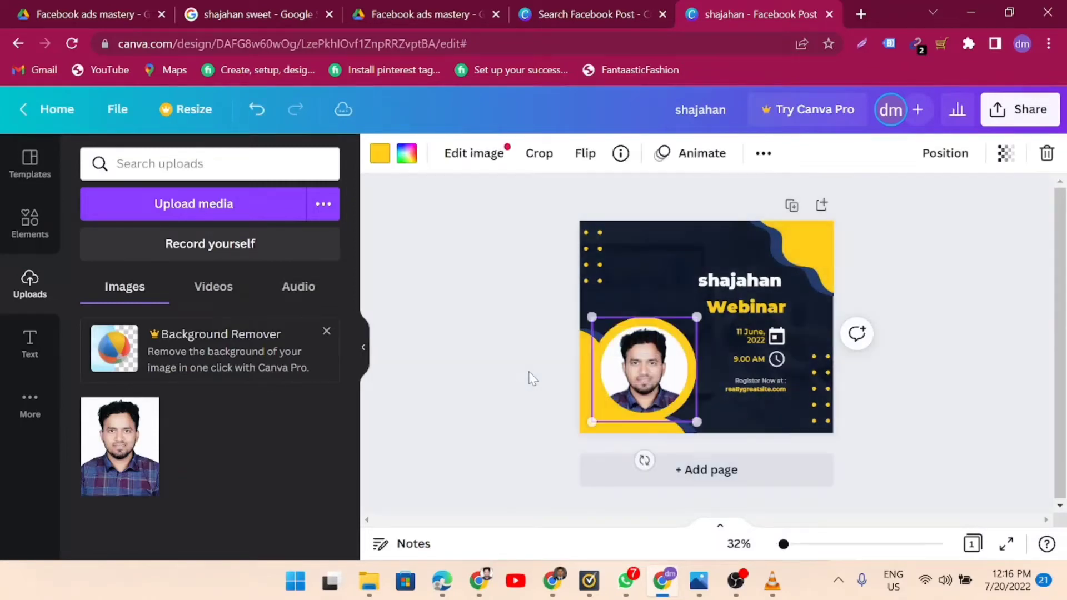
left_click(531, 335)
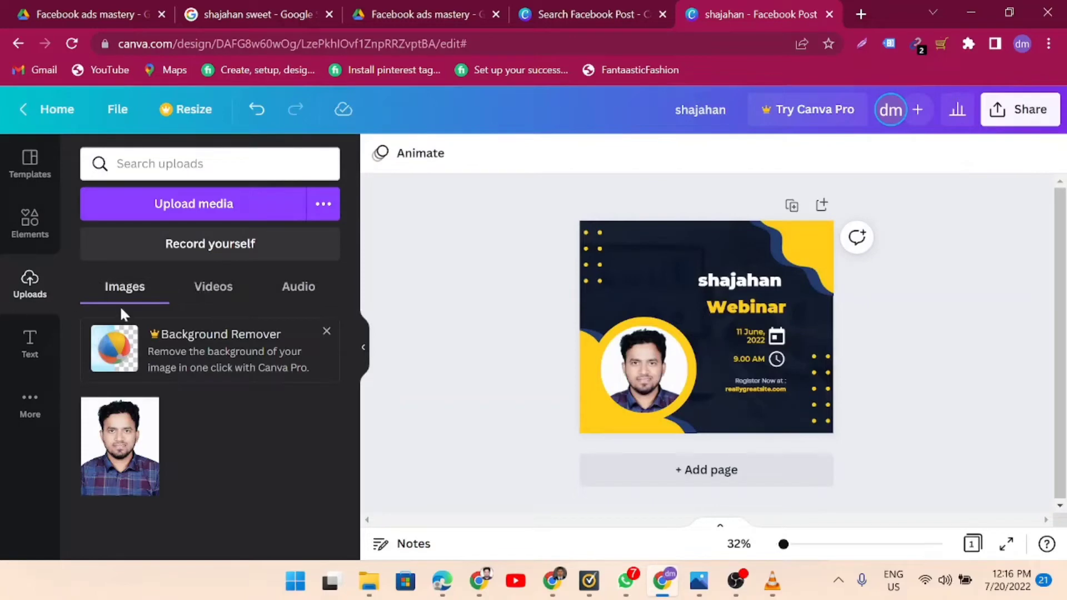
left_click(208, 297)
left_click(325, 296)
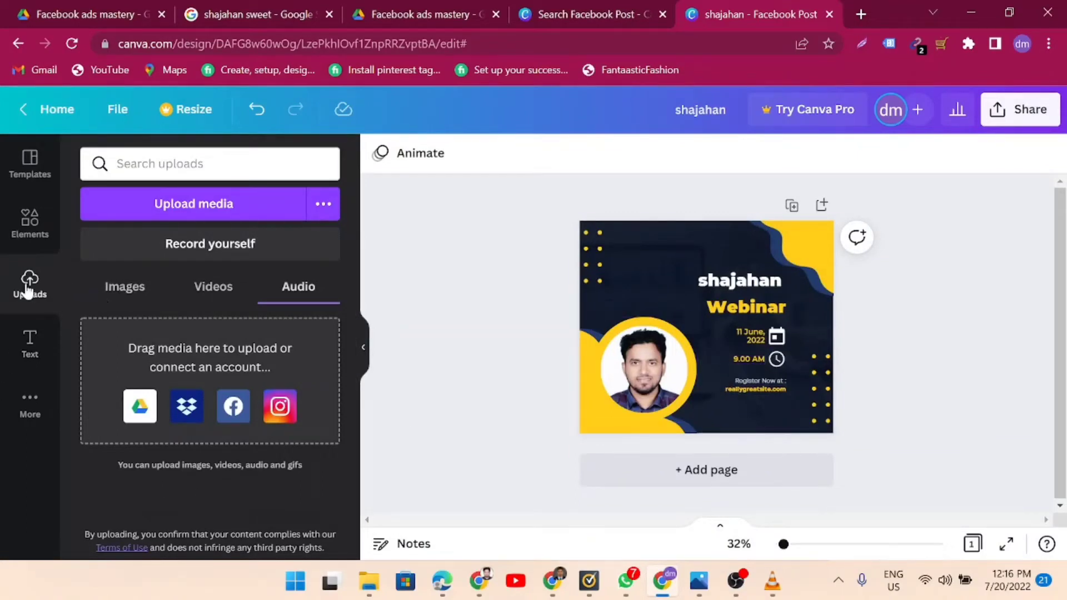
- Remove the old name text and add a new heading with the presenter's name
left_click(29, 344)
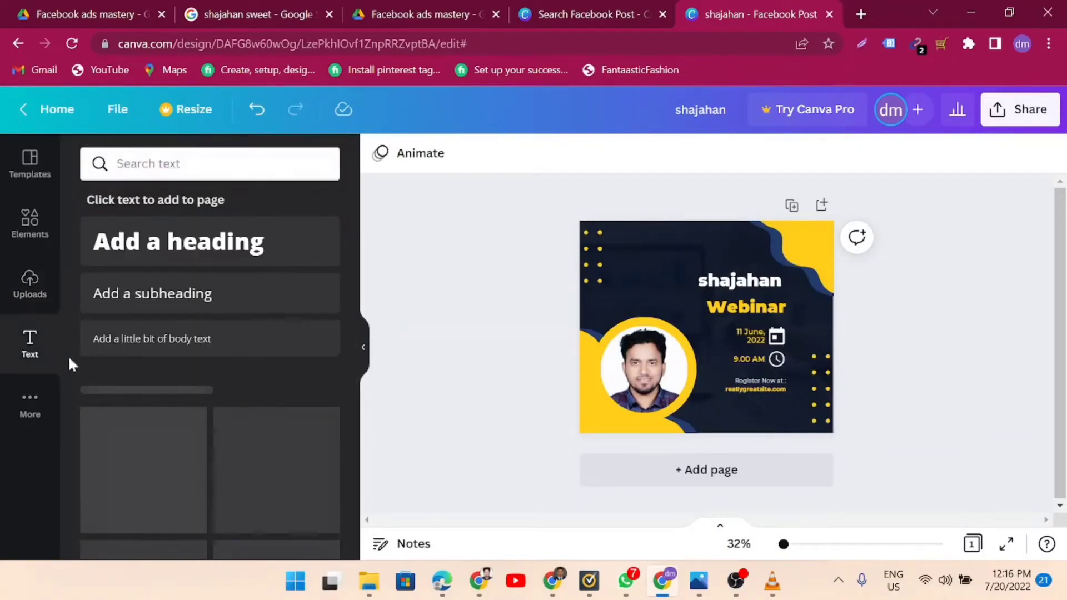
left_click(738, 285)
left_click(733, 286)
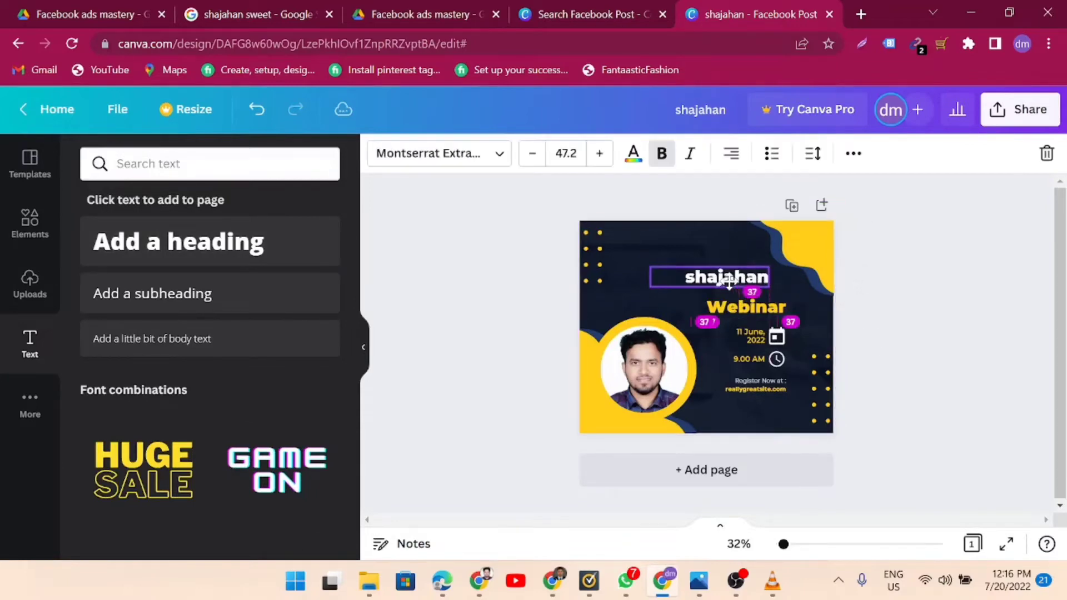
left_click(523, 298)
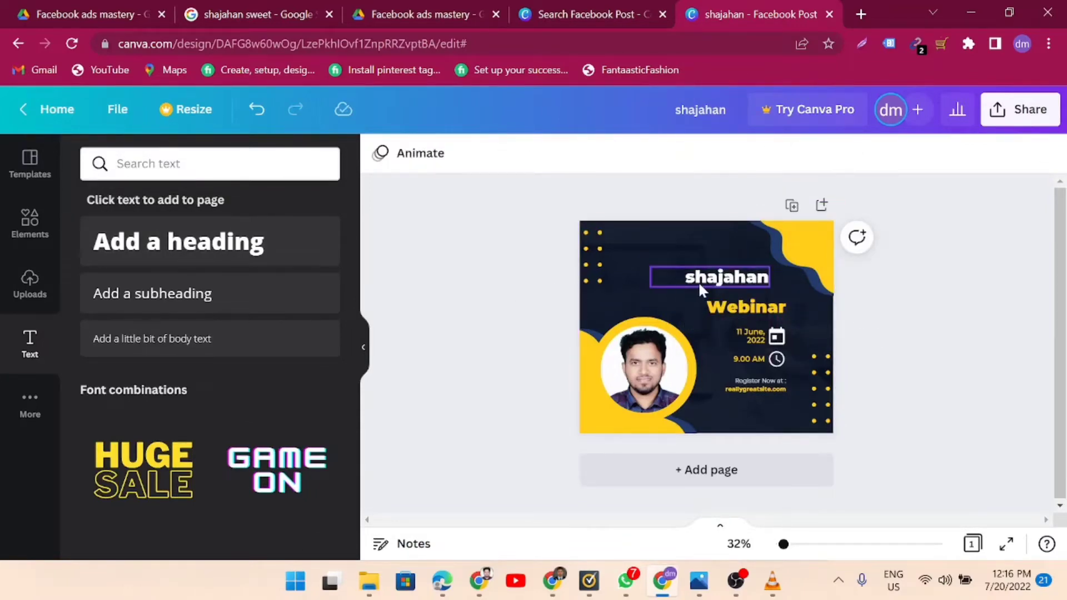
left_click_drag(698, 281, 453, 258)
left_click(744, 307)
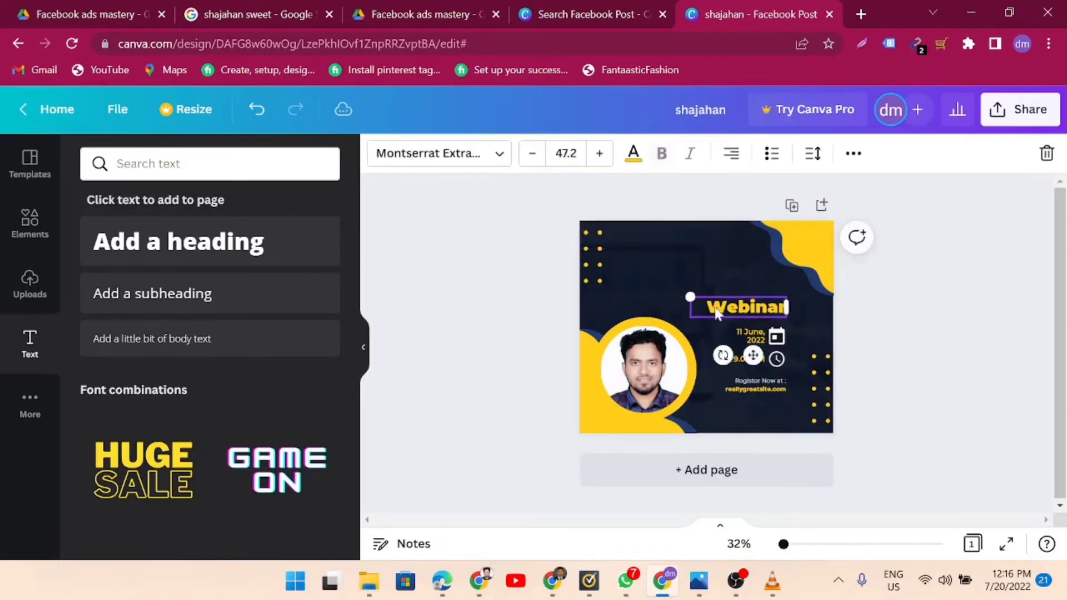
mouse_move(745, 307)
left_mouse_down()
mouse_move(600, 306)
mouse_move(742, 292)
mouse_move(740, 309)
left_mouse_up()
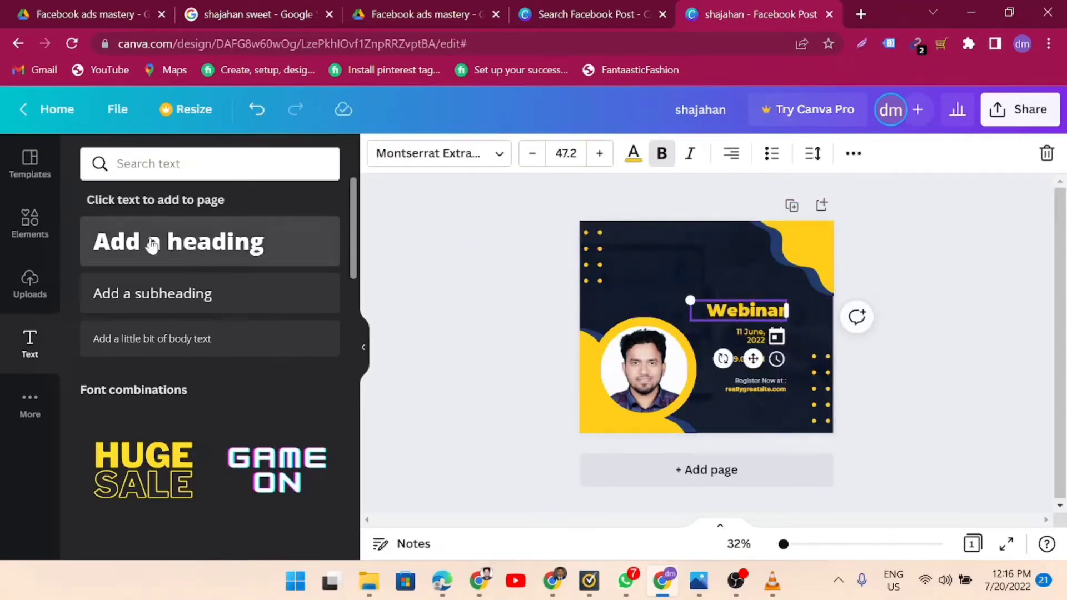
left_click_drag(148, 250, 696, 276)
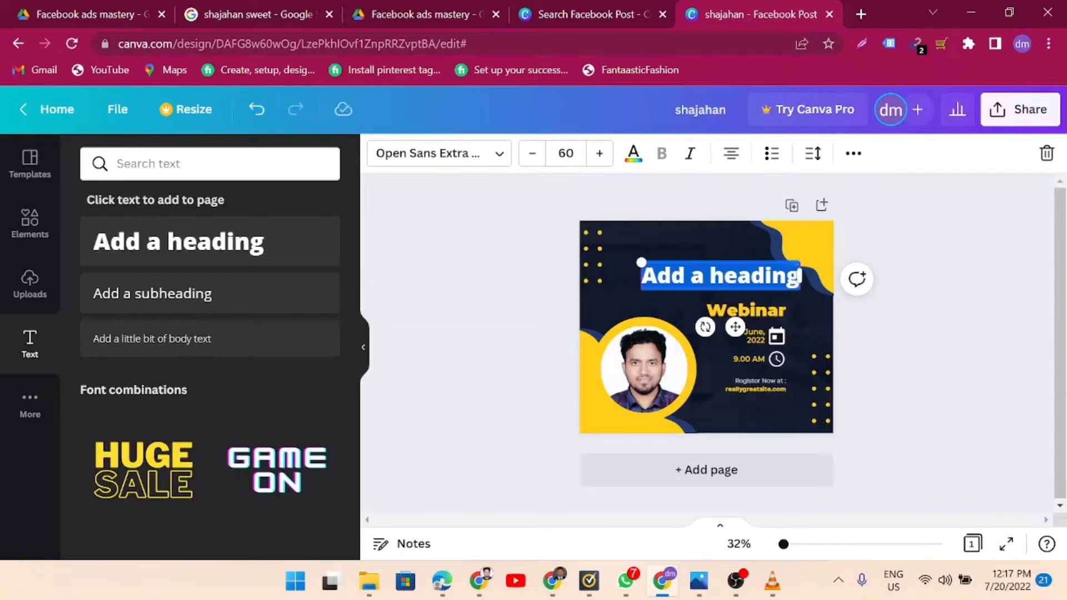
type("Sha")
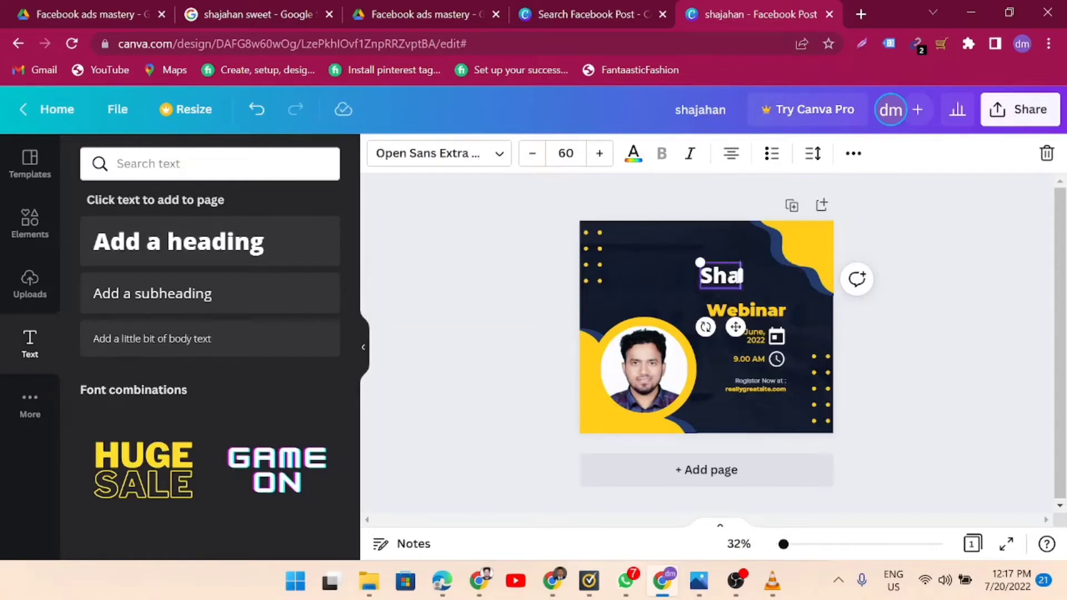
type("jahan")
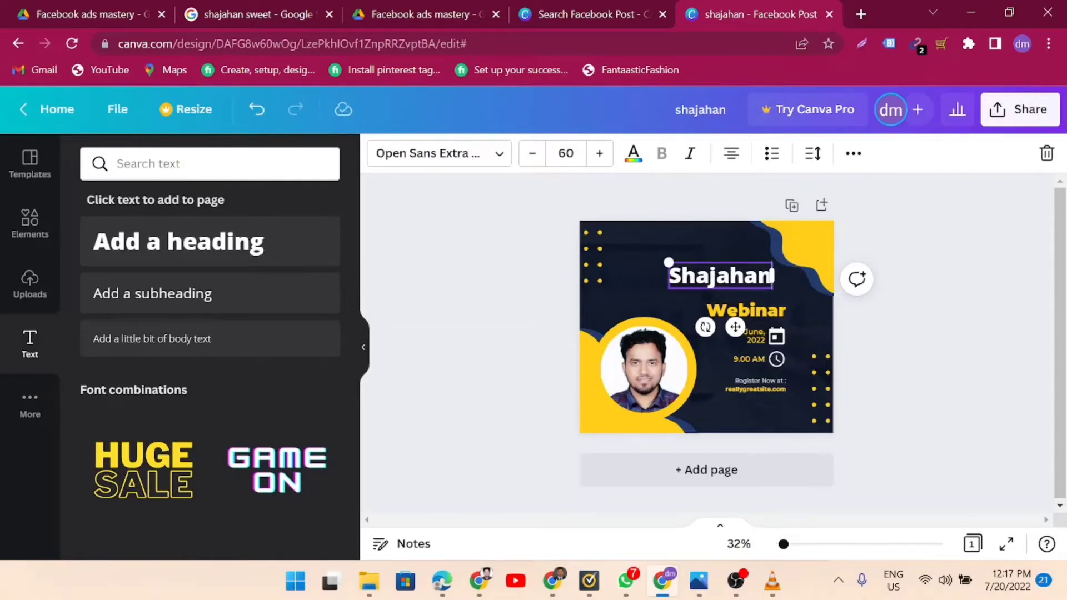
left_click(467, 301)
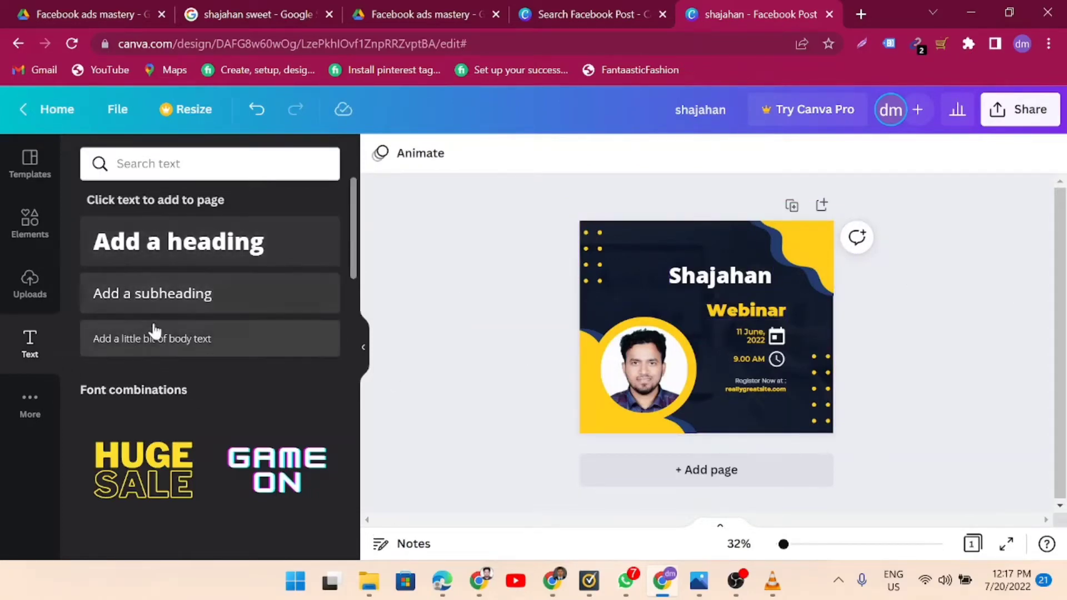
- Nudge the Webinar text up and left and change it to 'sweet'
scroll(238, 388, "down", 5)
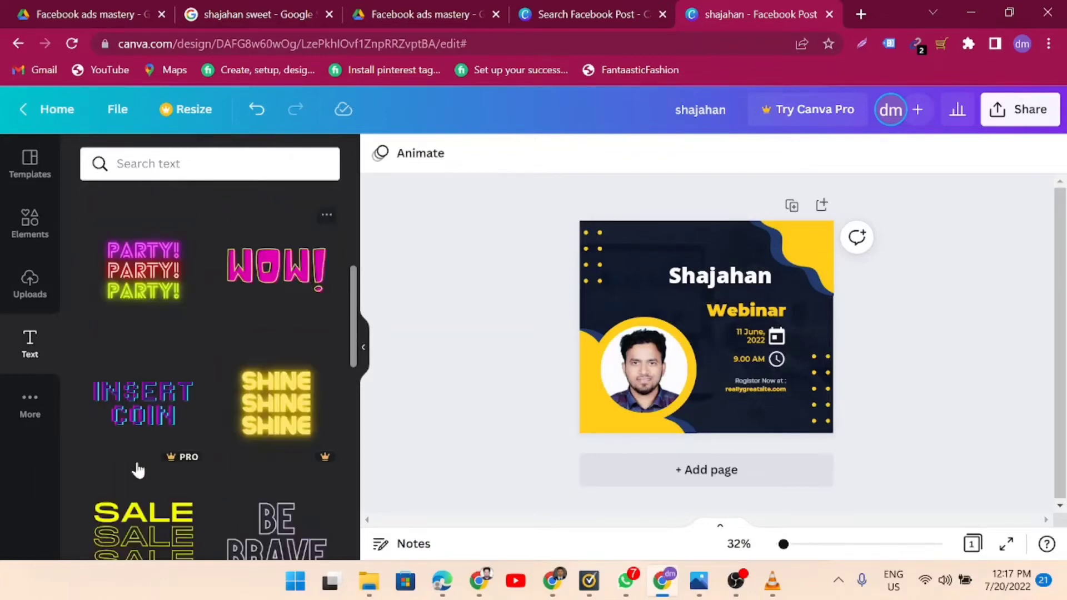
scroll(138, 470, "down", 5)
scroll(145, 335, "up", 10)
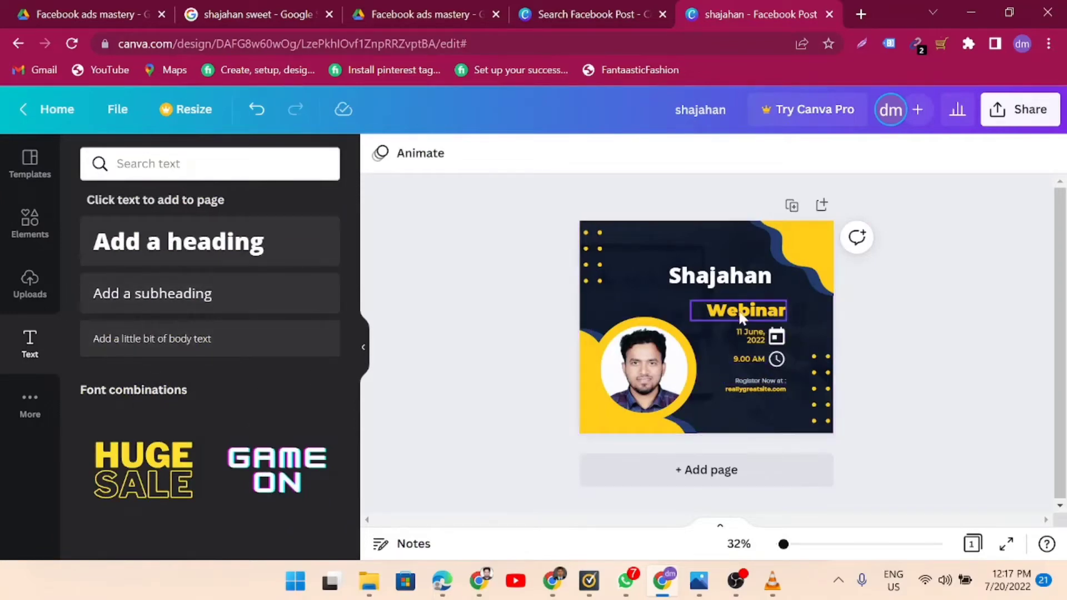
left_click_drag(739, 317, 710, 308)
double_click(711, 308)
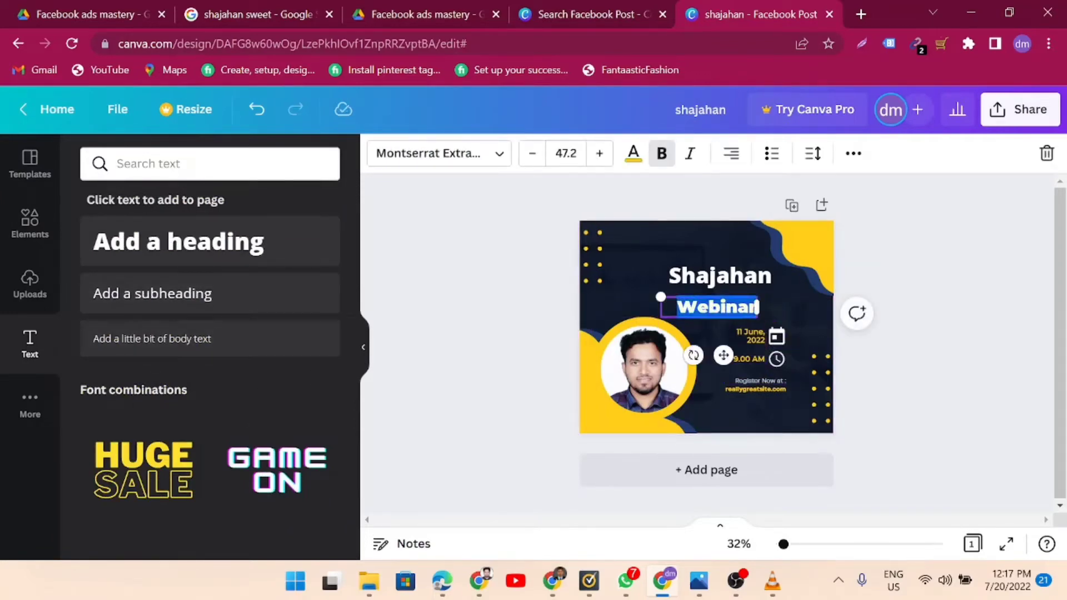
type("sweet")
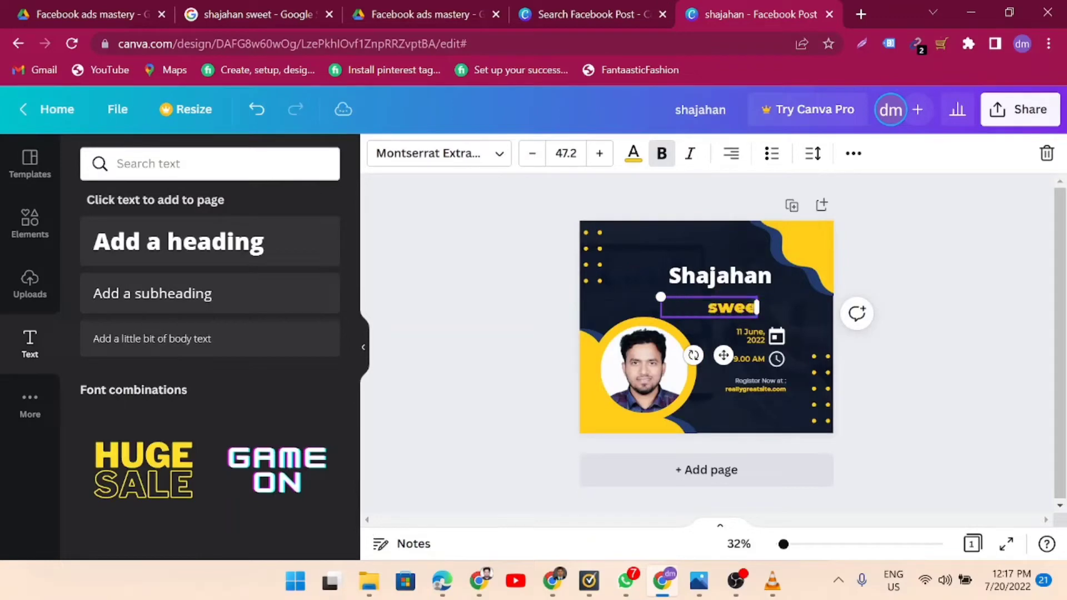
left_click(535, 286)
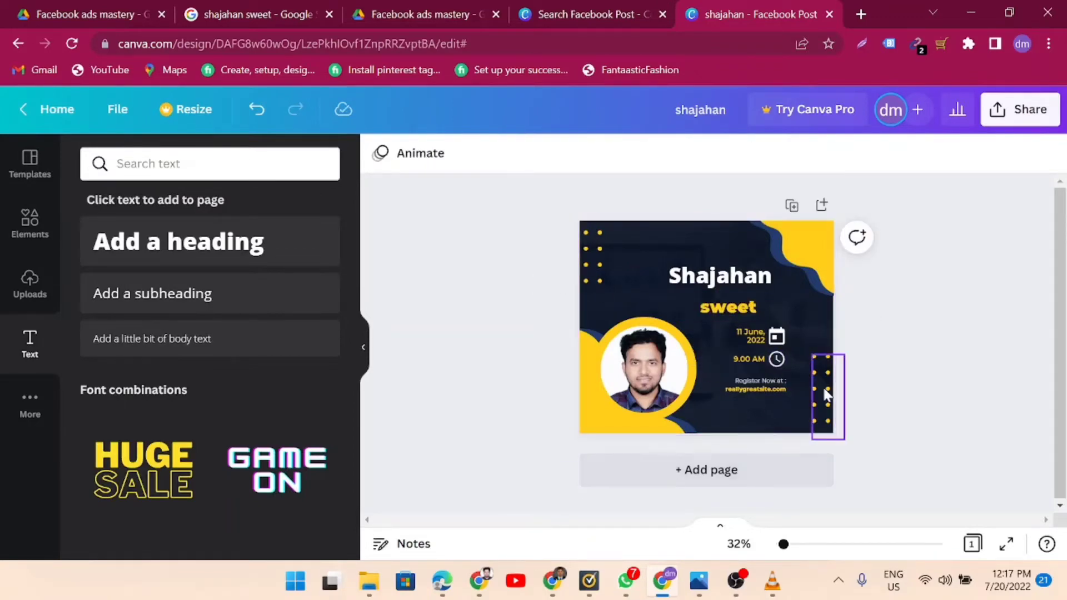
- Try a slate purple photo colour on the background image
left_click(639, 253)
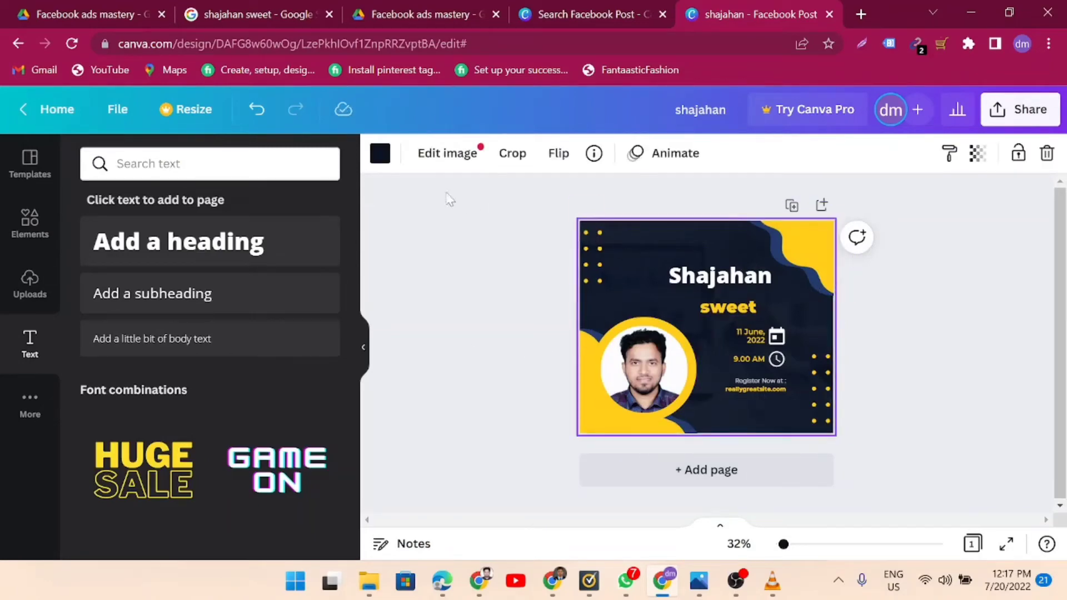
left_click(378, 158)
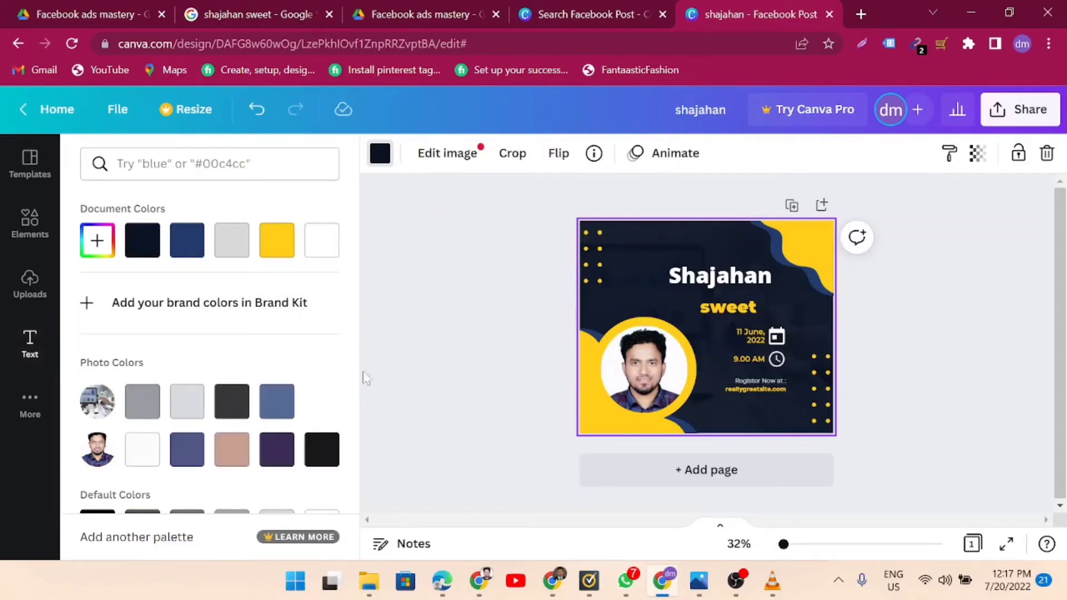
left_click(188, 449)
scroll(280, 400, "down", 3)
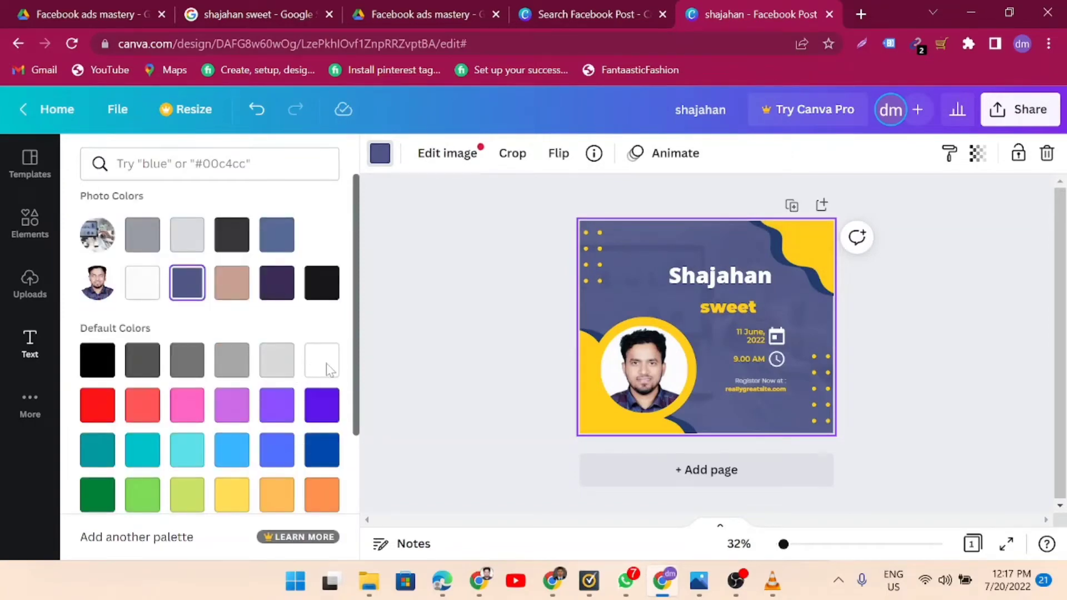
scroll(275, 300, "up", 3)
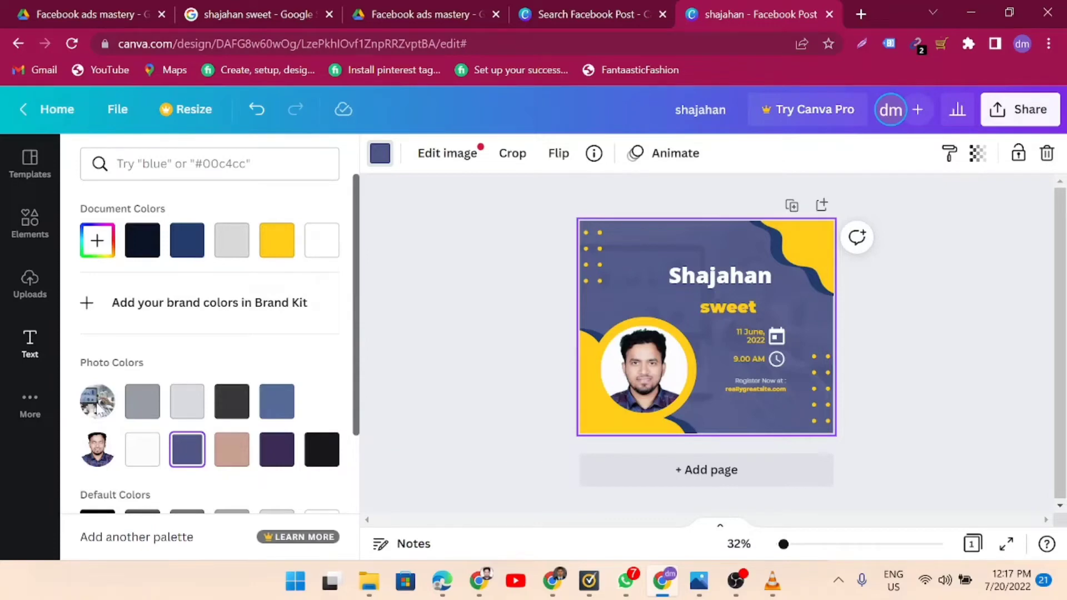
scroll(240, 396, "down", 3)
scroll(319, 333, "up", 3)
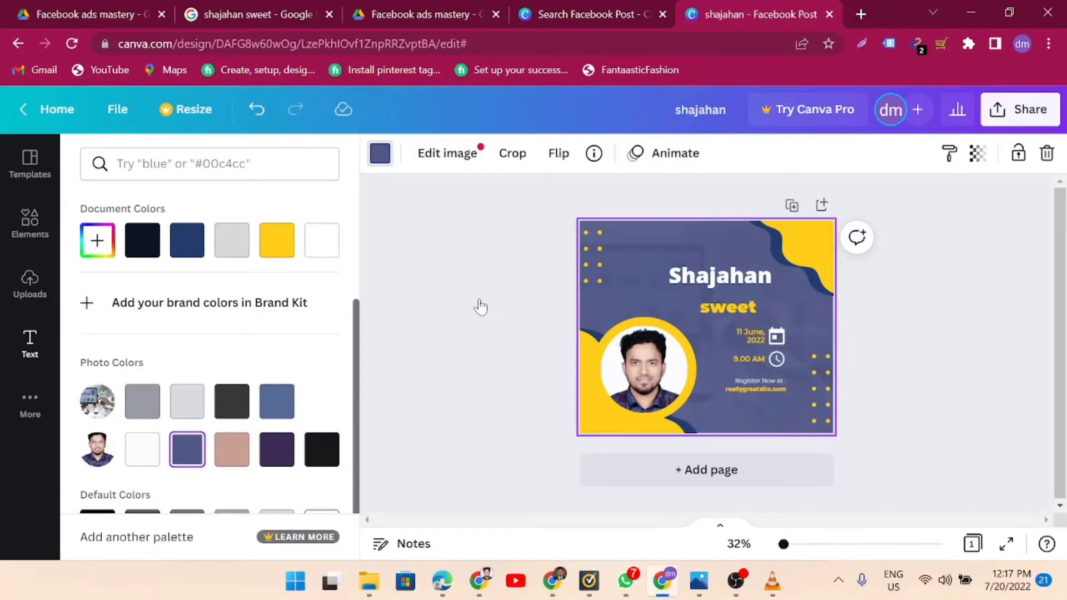
left_click(30, 344)
- Set the background colour to black from Default Colors
left_click(635, 276)
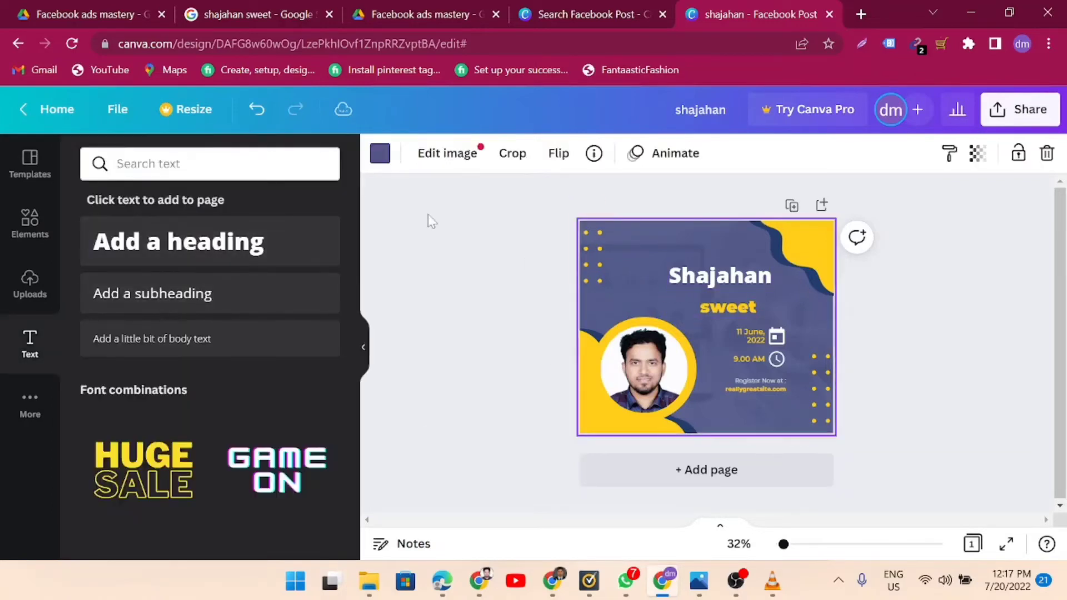
left_click(381, 155)
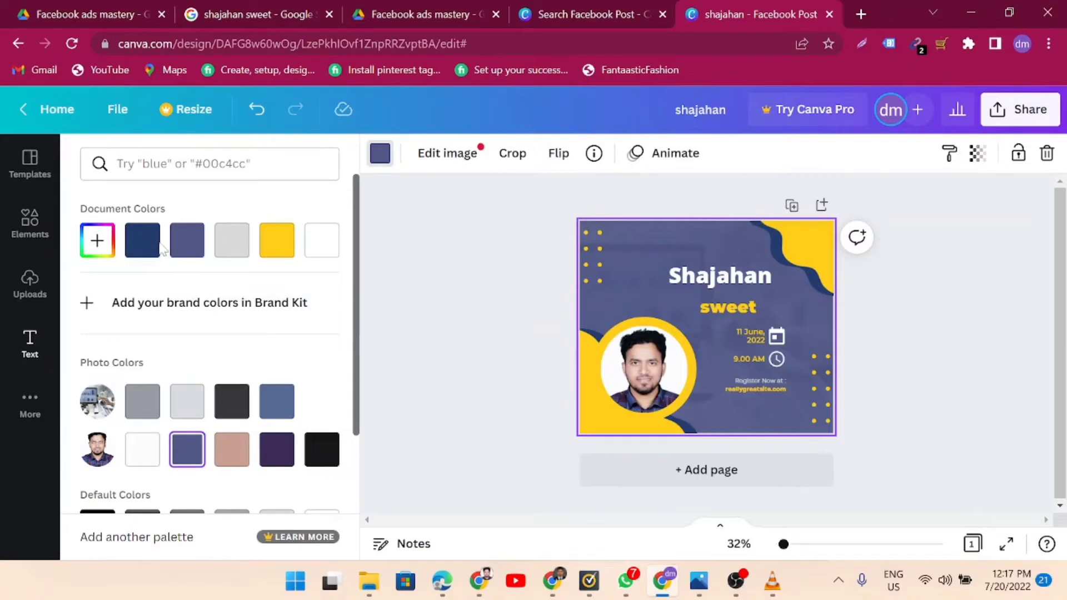
scroll(197, 391, "down", 3)
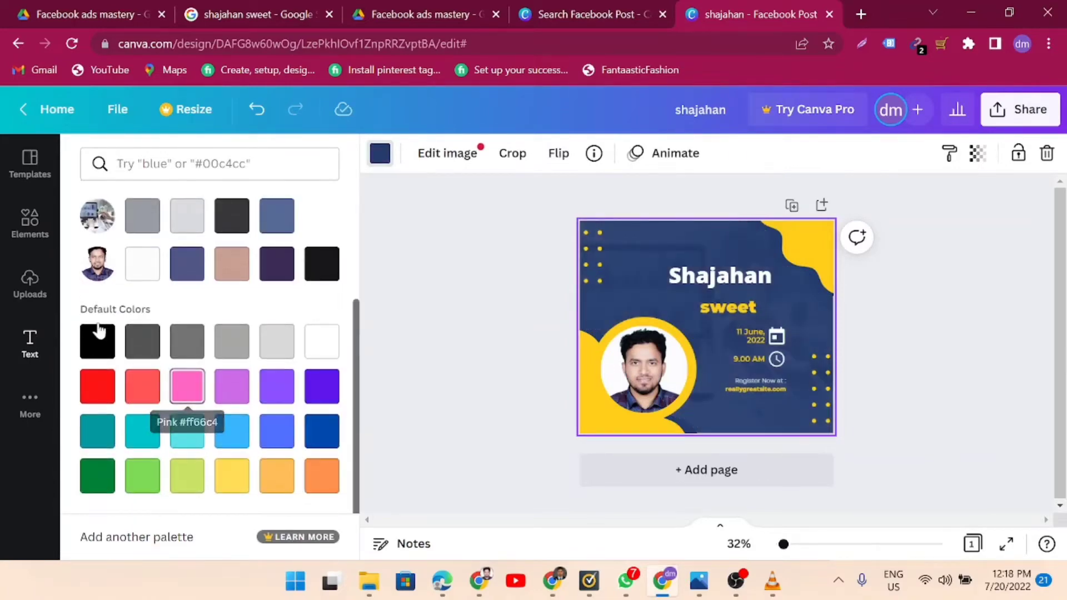
left_click(107, 353)
left_click(488, 310)
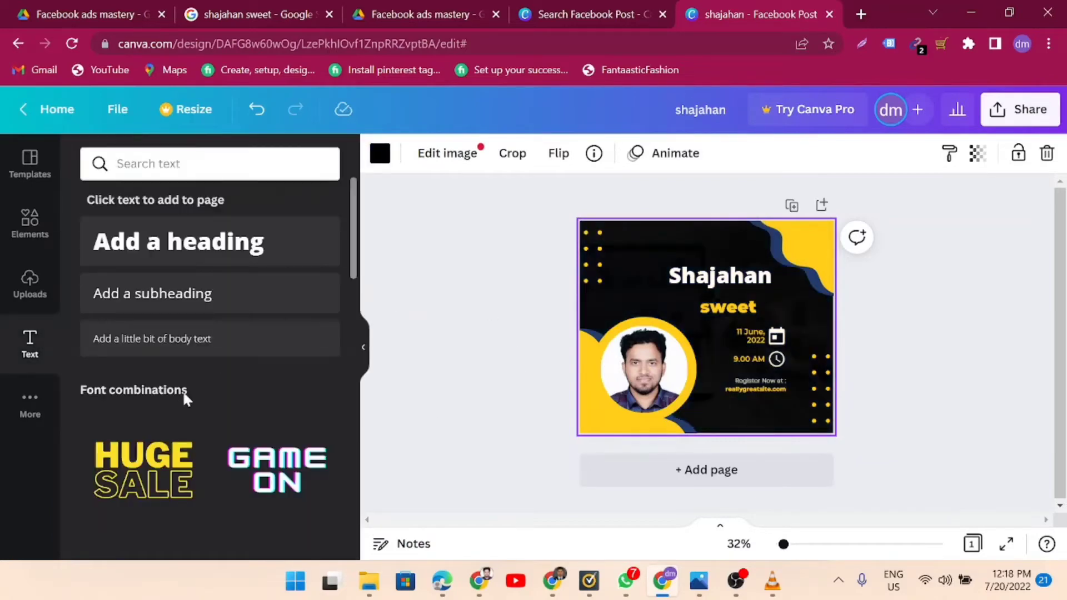
- Apply the pink texture from the Backgrounds library
left_click(24, 398)
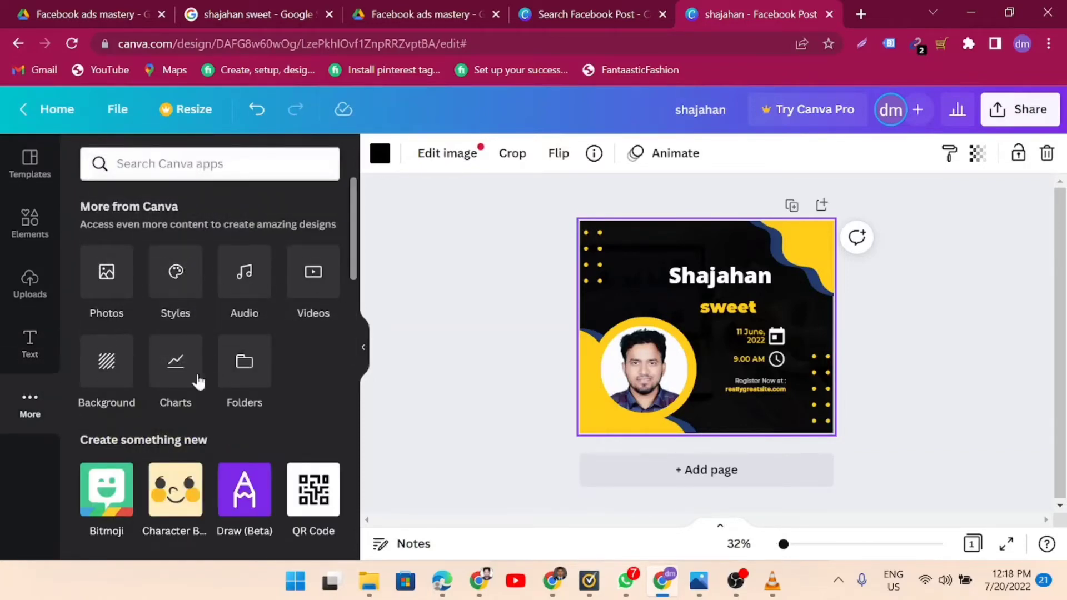
scroll(339, 439, "down", 4)
scroll(352, 421, "up", 4)
left_click(108, 374)
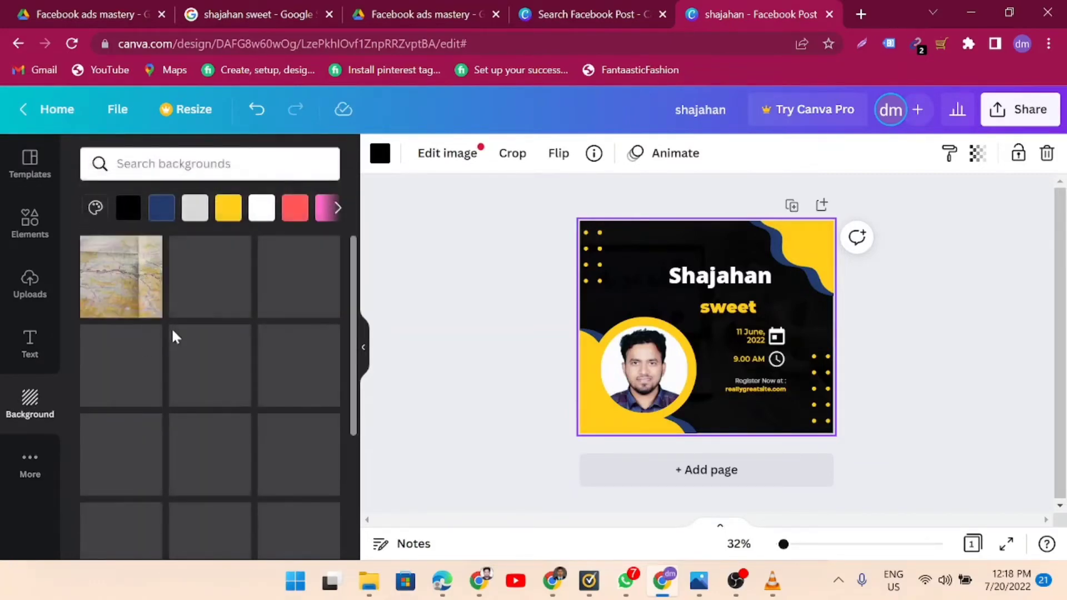
scroll(217, 478, "down", 5)
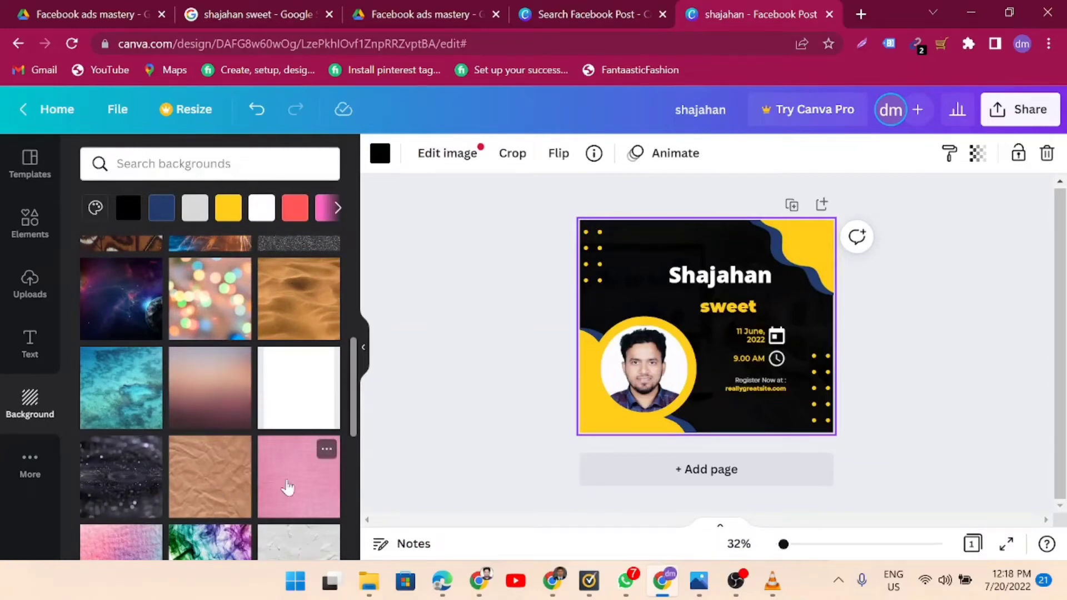
left_click(280, 480)
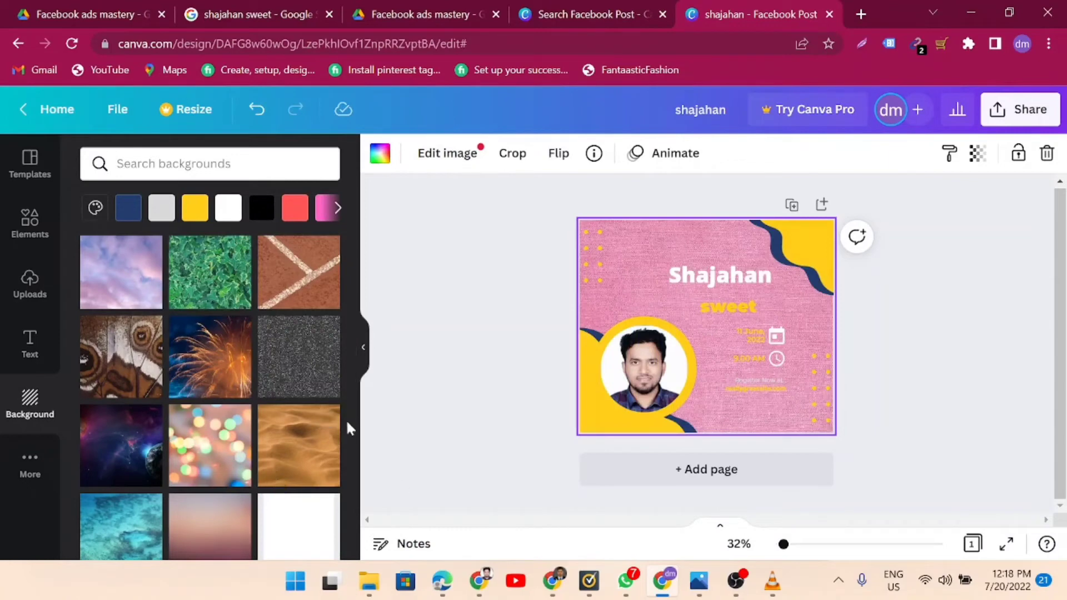
- Try a dark blue background, then undo it to restore the pink texture
scroll(277, 373, "down", 10)
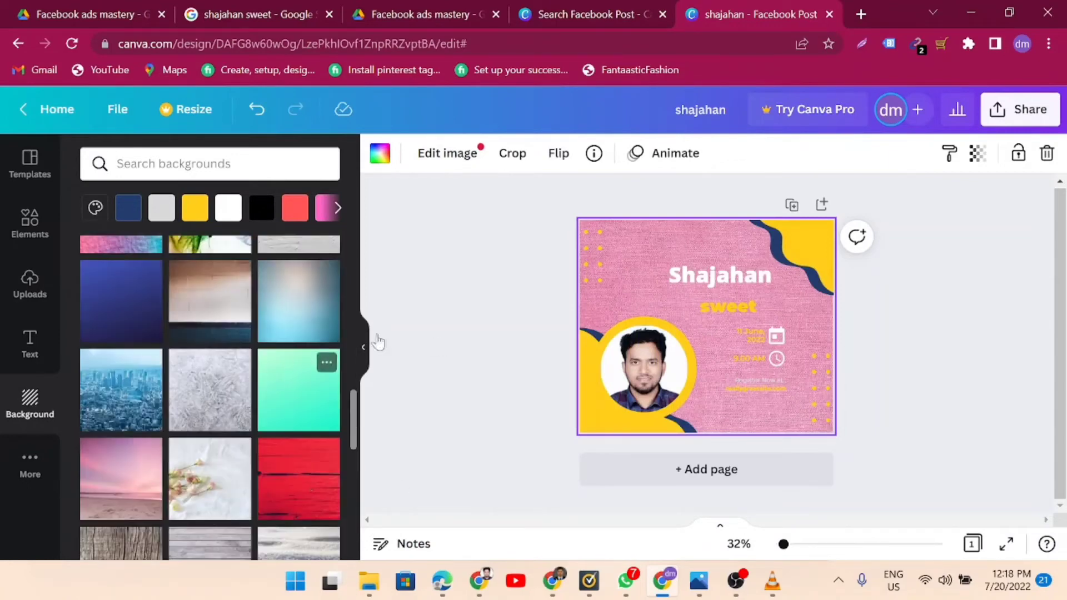
left_click(146, 319)
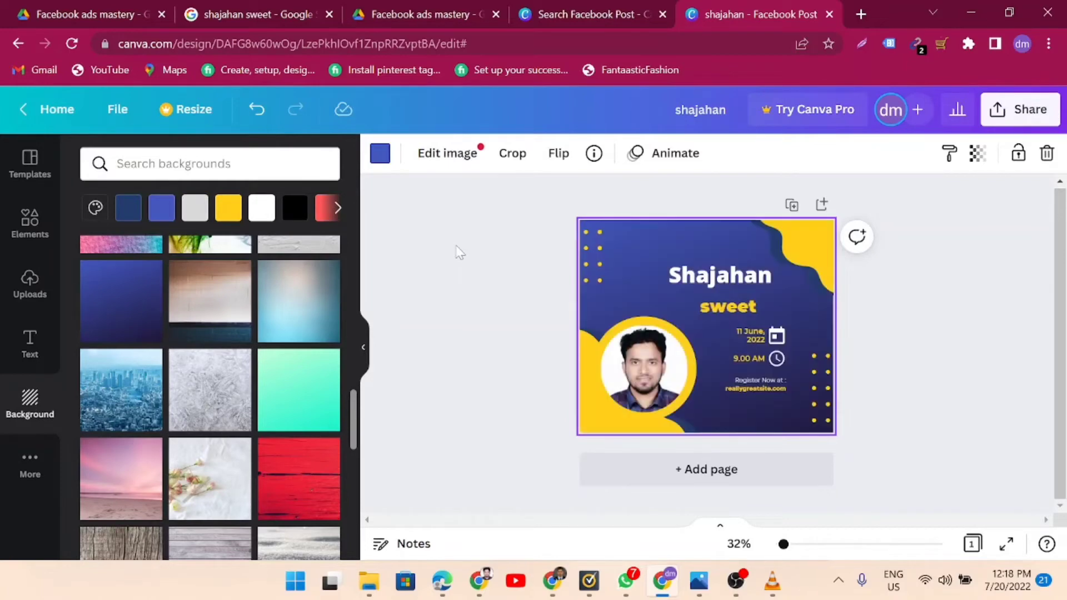
left_click(459, 253)
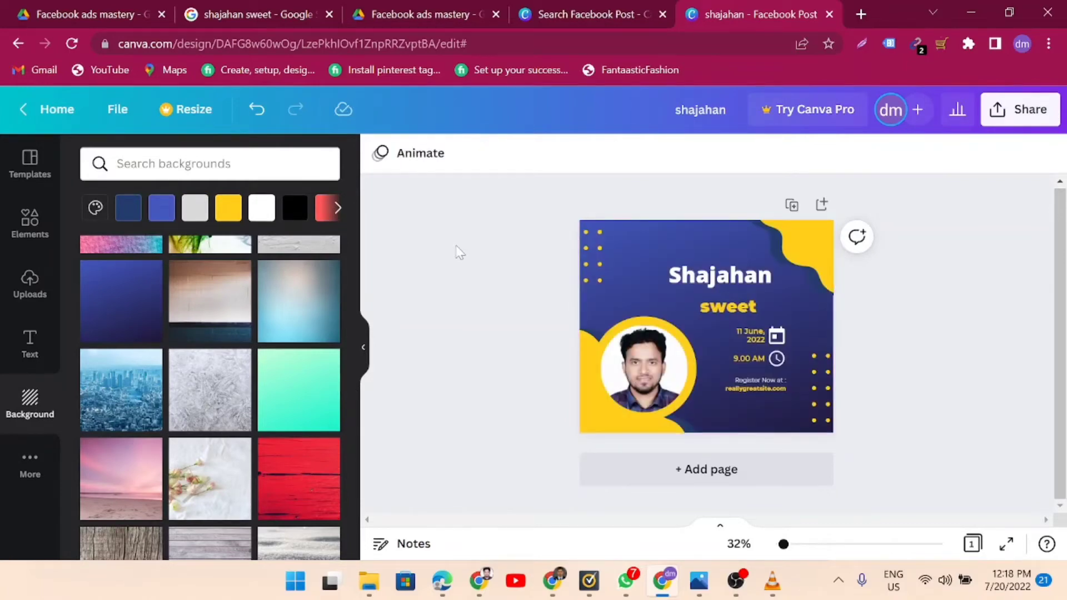
scroll(249, 277, "up", 12)
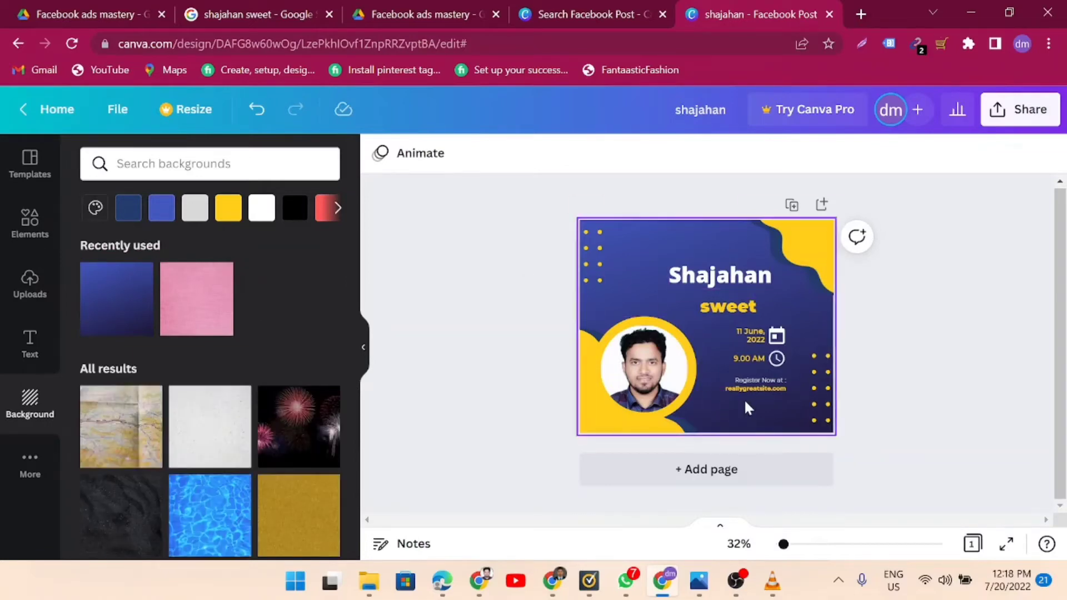
left_click(257, 111)
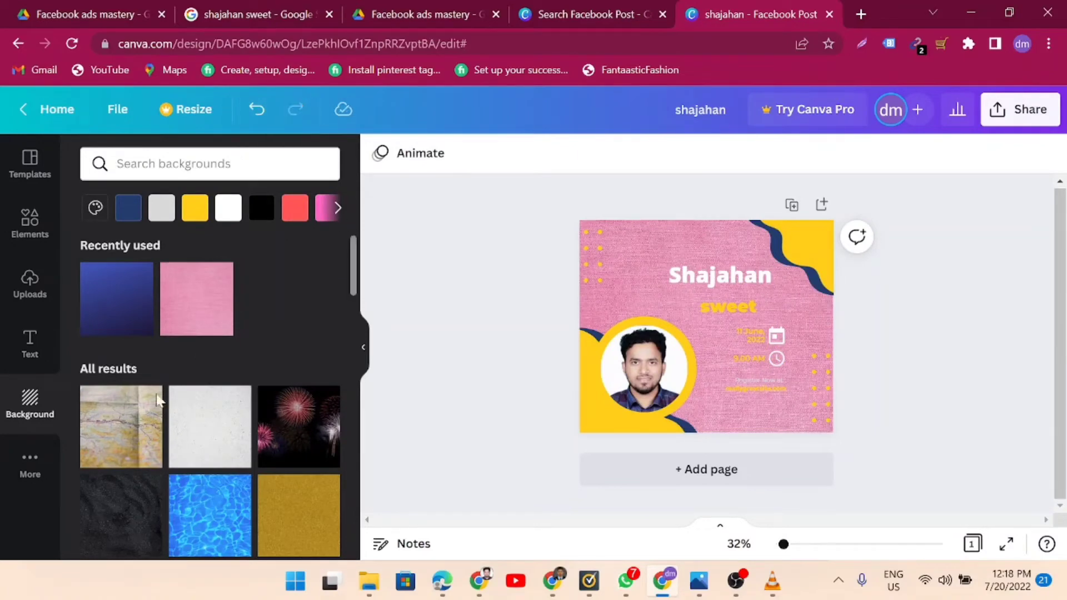
- Browse the More apps list, then show the Facebook post templates in the Templates panel
left_click(31, 460)
scroll(254, 392, "down", 5)
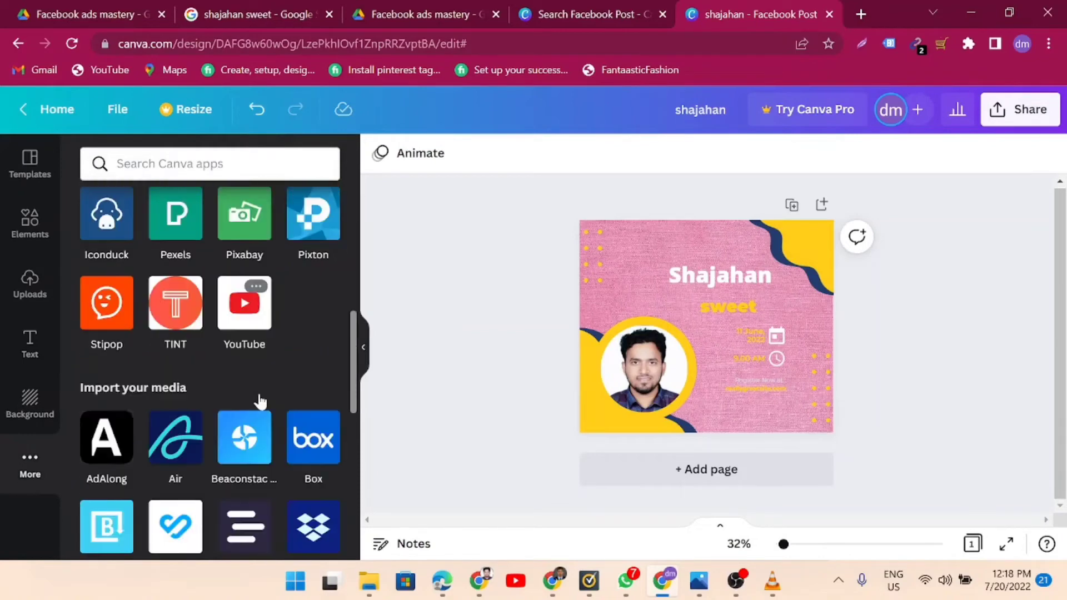
scroll(258, 392, "up", 5)
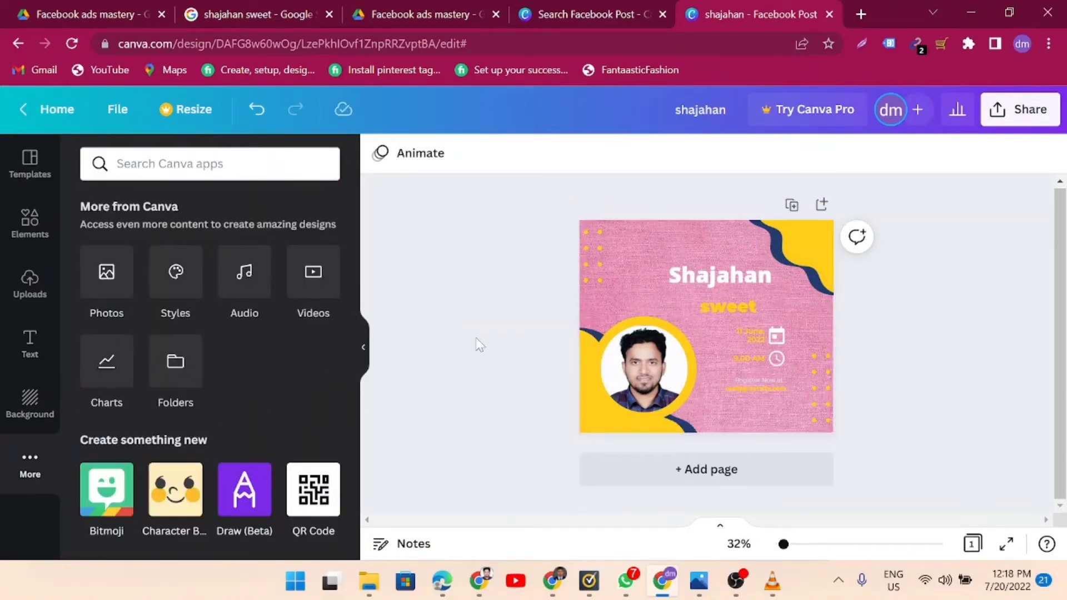
scroll(203, 428, "down", 10)
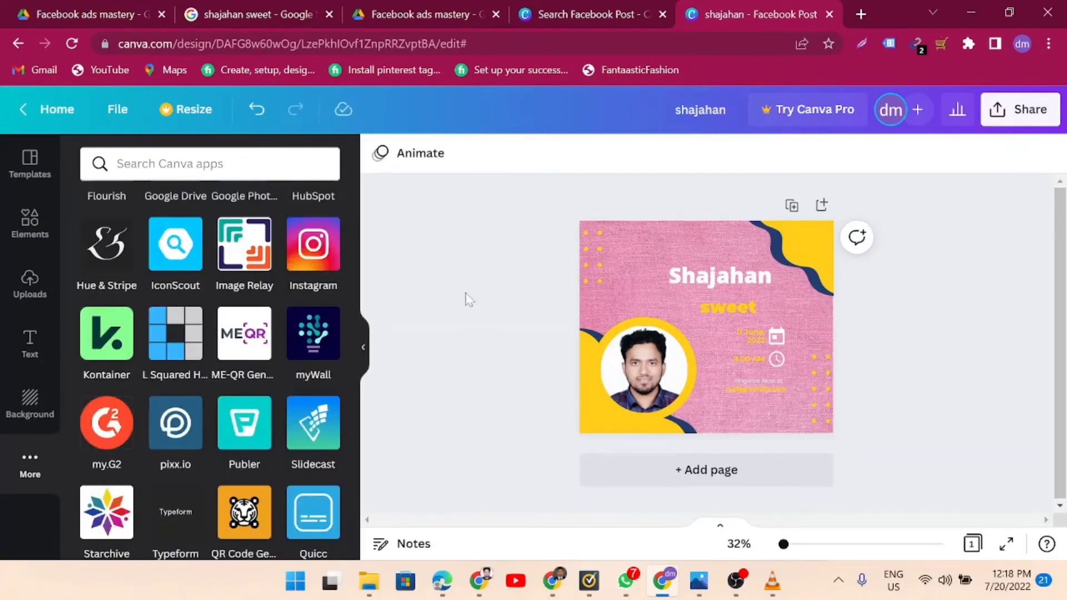
left_click(29, 179)
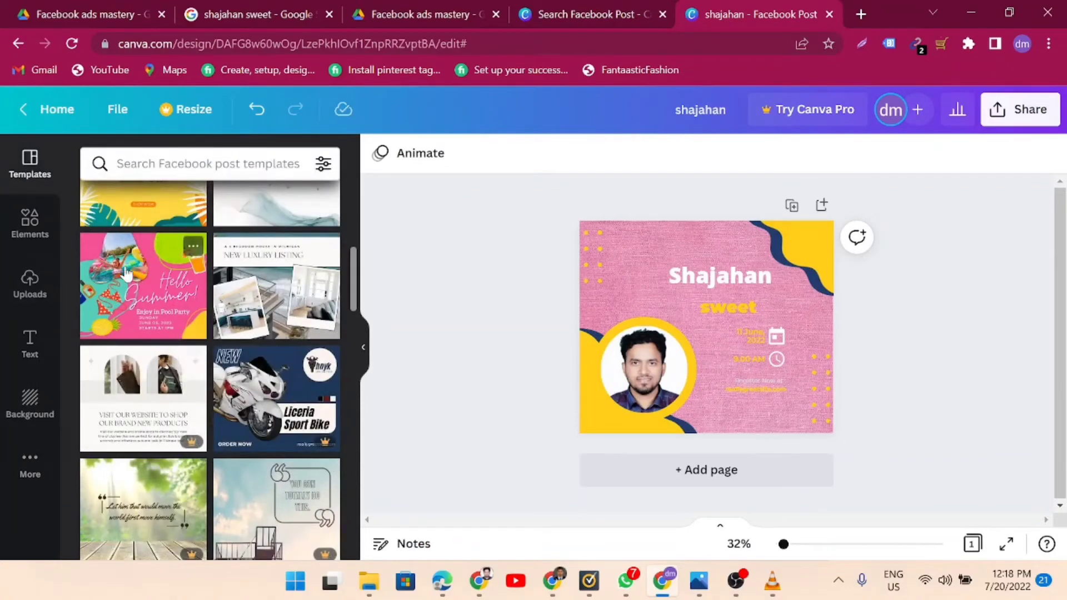
scroll(222, 279, "up", 5)
scroll(145, 389, "down", 5)
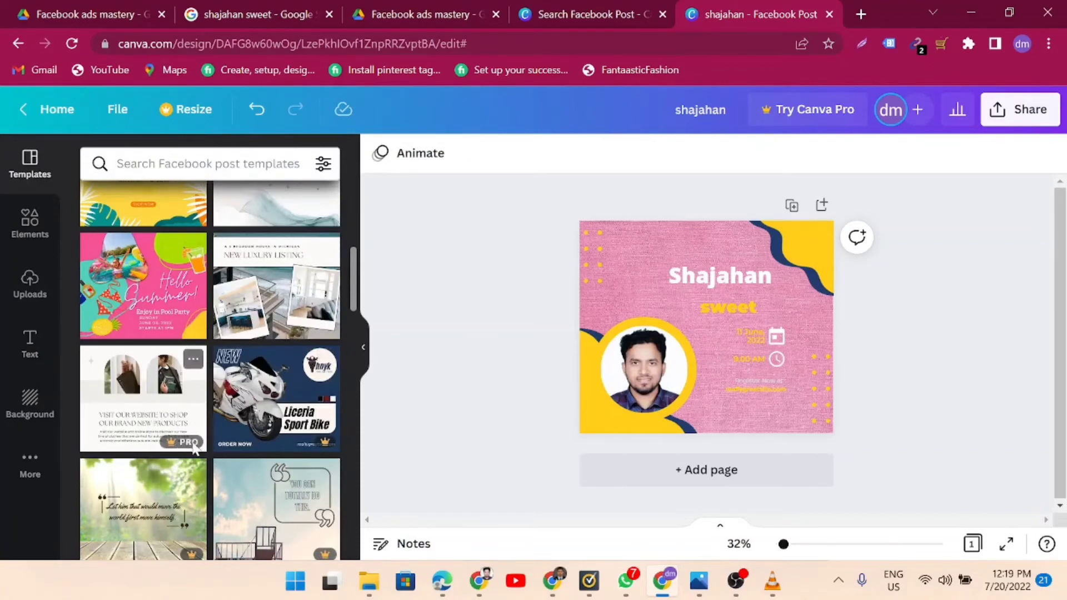
left_click(145, 421)
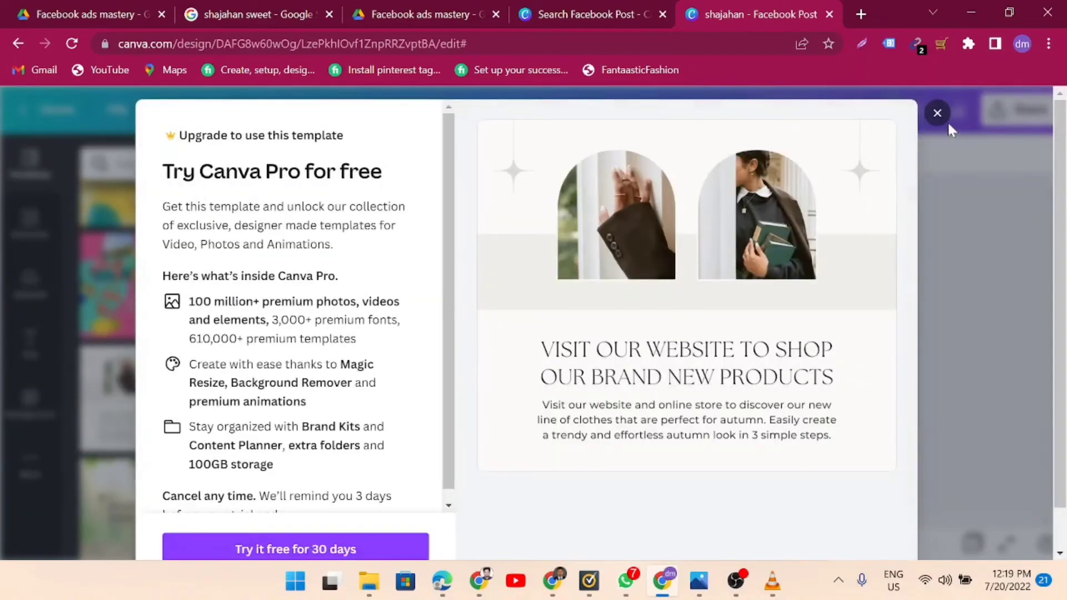
left_click(938, 114)
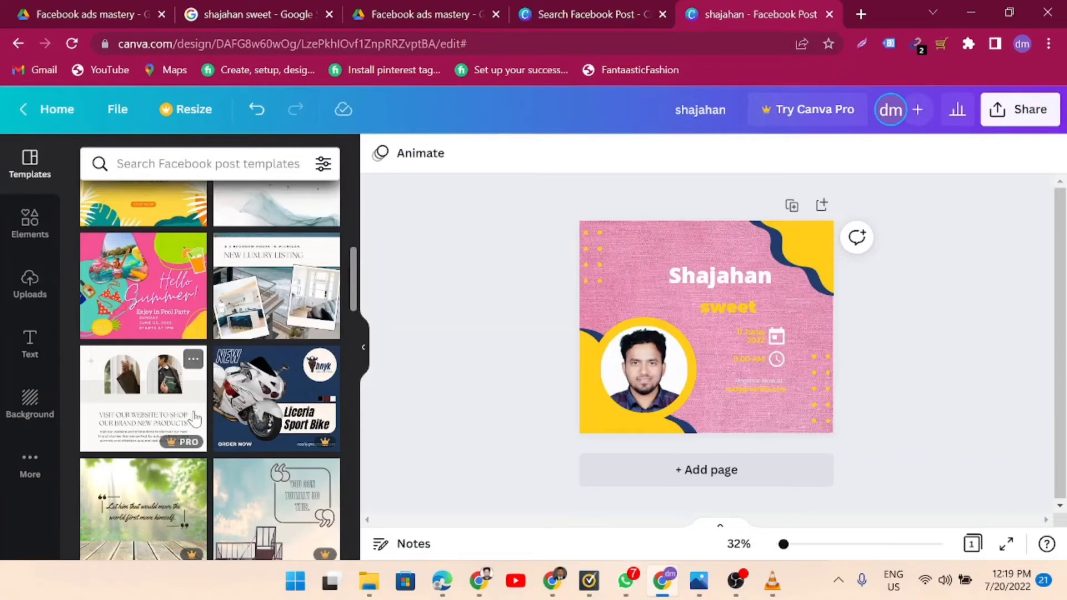
- Apply the Business Live SWEET webinar template to page 1
scroll(205, 278, "down", 10)
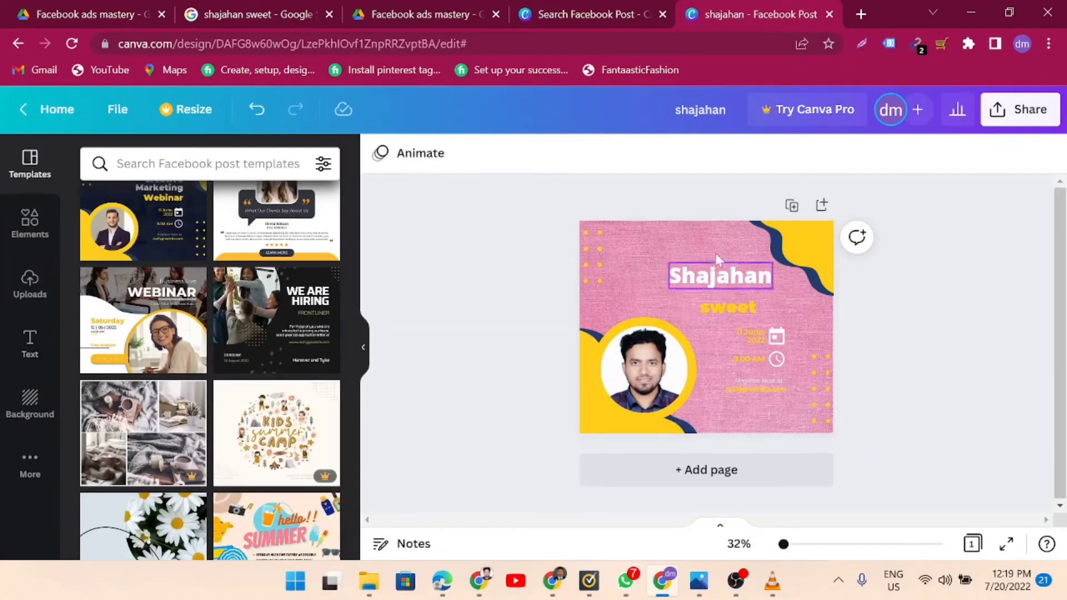
left_click(145, 327)
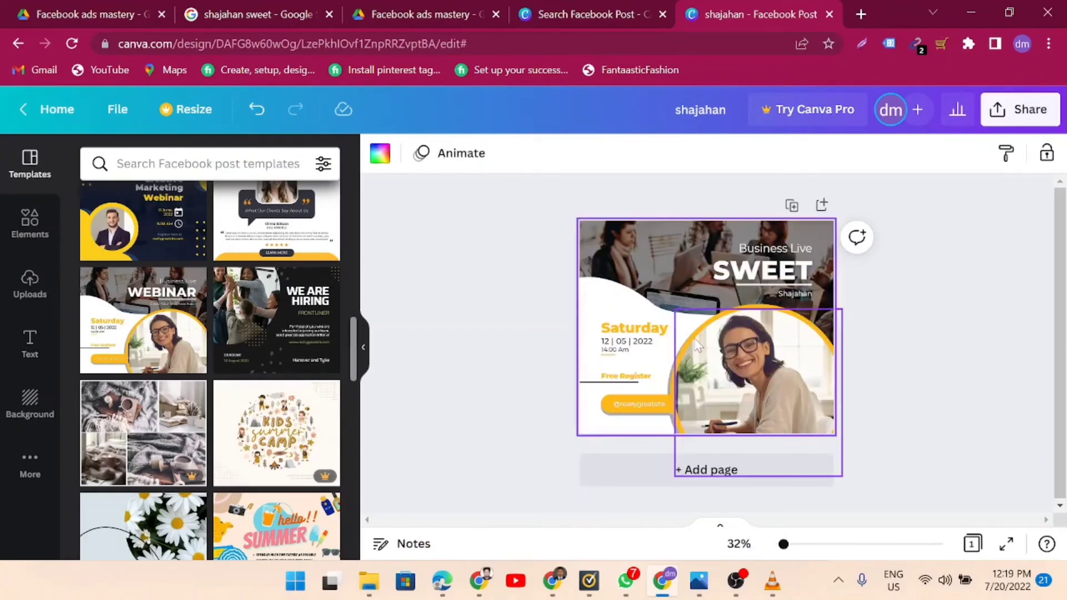
left_click(478, 359)
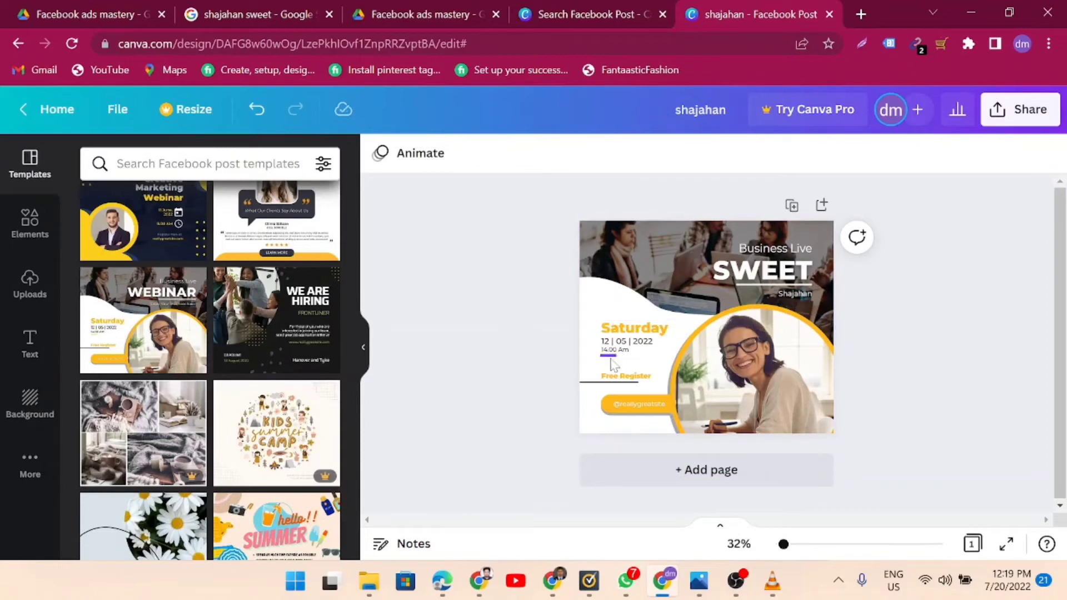
- Add a second page filled with the WE ARE HIRING template
left_click(714, 470)
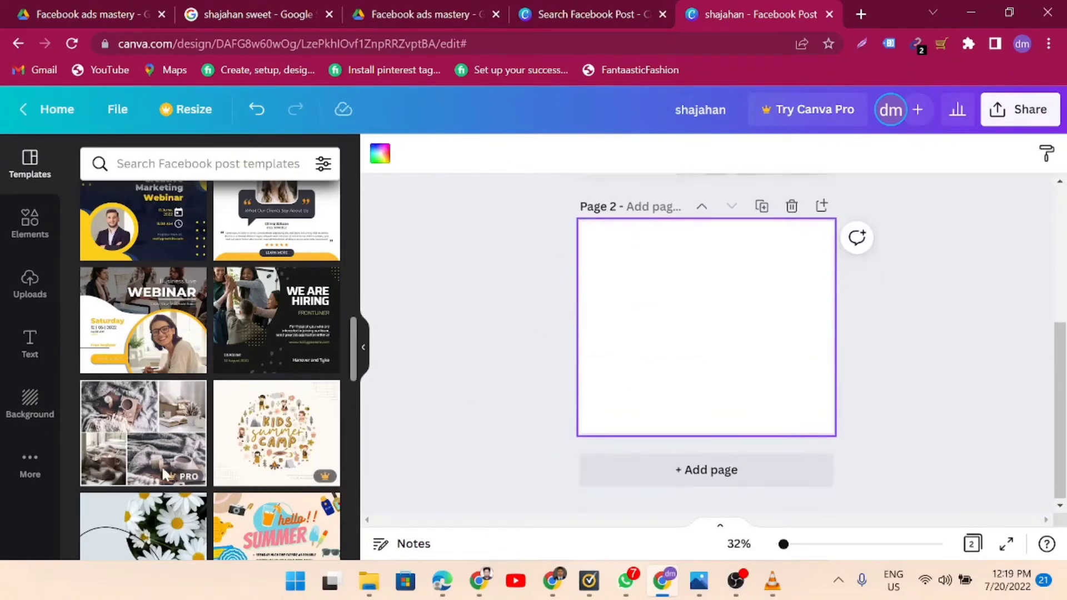
left_click(268, 329)
scroll(467, 286, "up", 5)
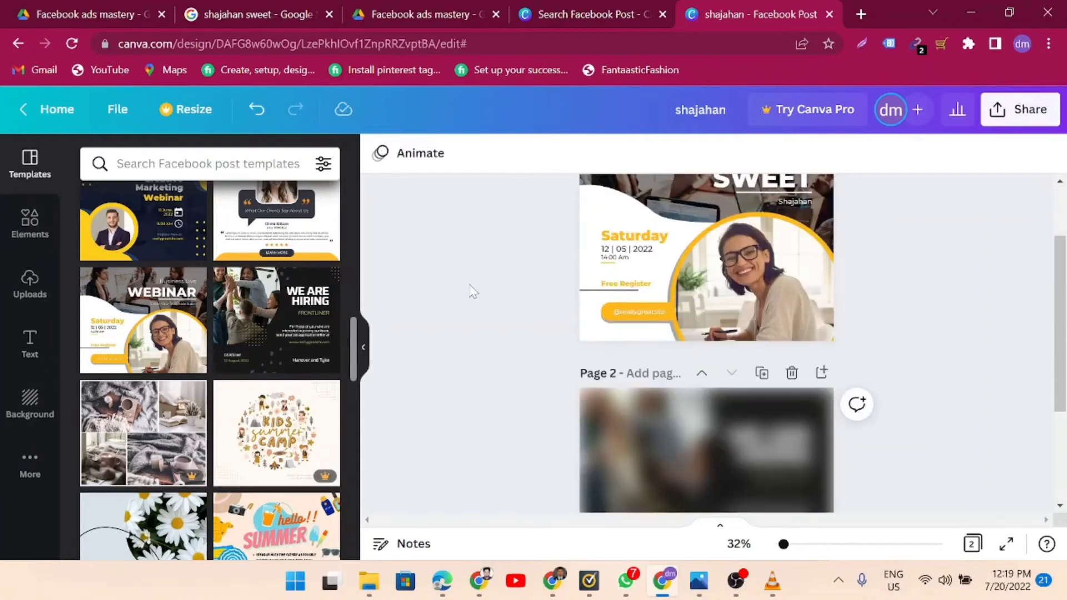
scroll(457, 281, "down", 3)
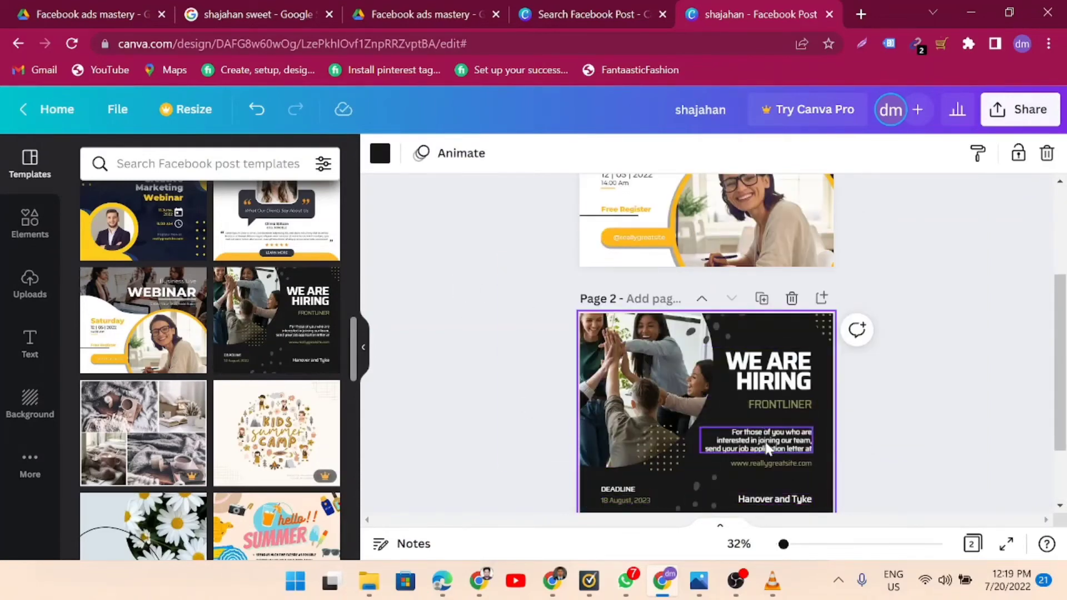
- Copy the Hanover and Tyke text and paste it onto the SWEET page, allowing clipboard access
right_click(768, 502)
left_click(822, 266)
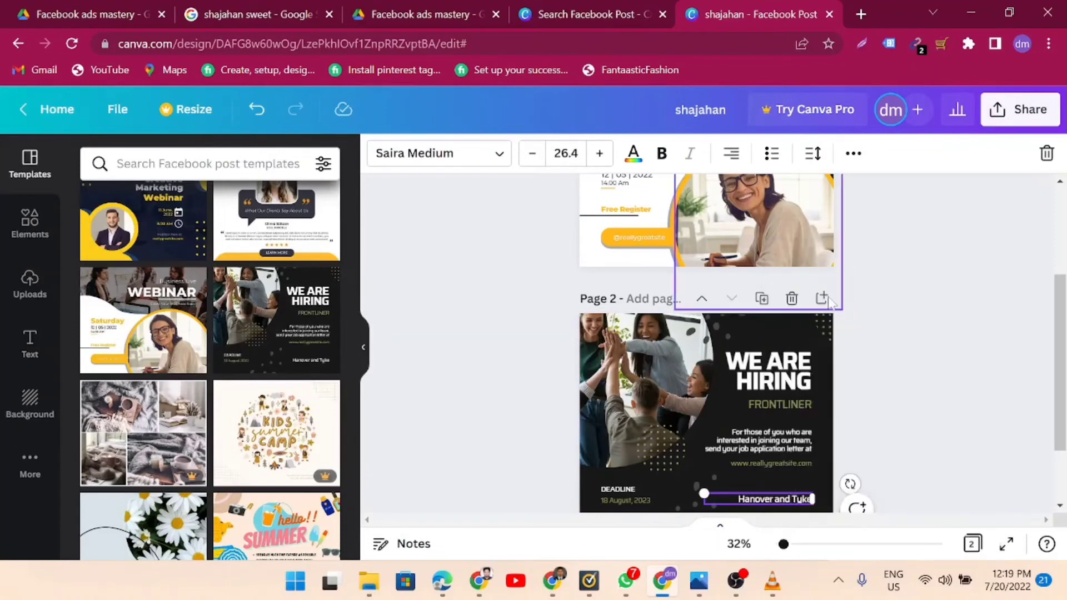
scroll(967, 428, "up", 3)
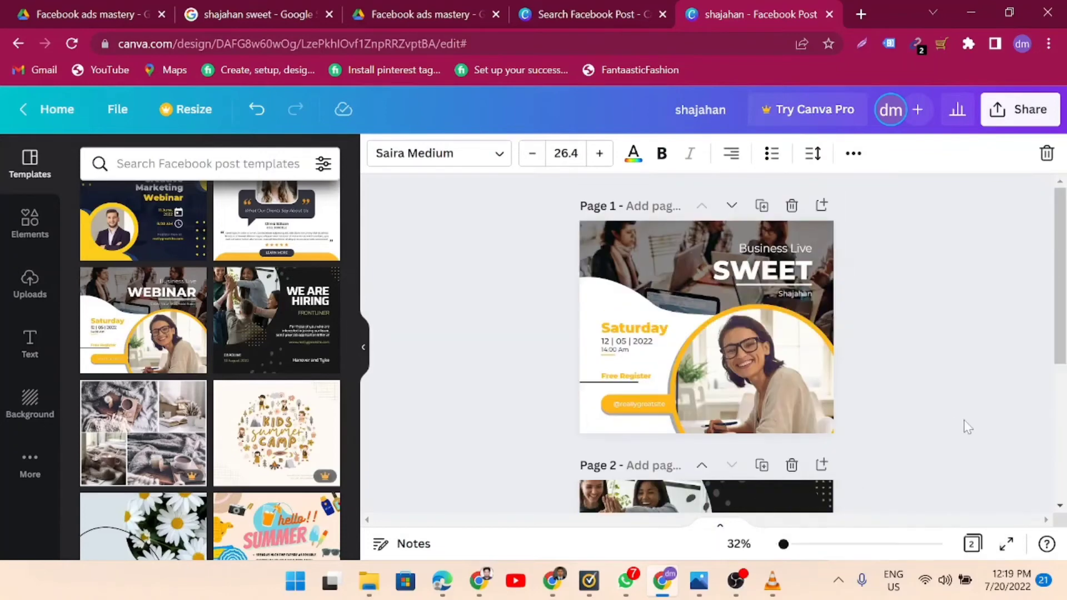
right_click(656, 241)
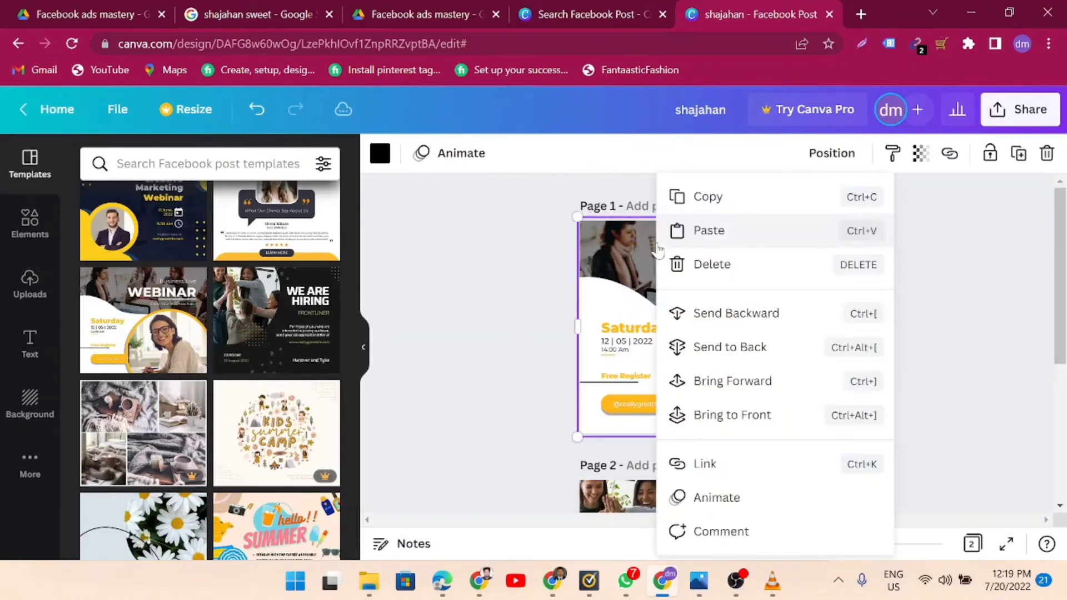
left_click(704, 239)
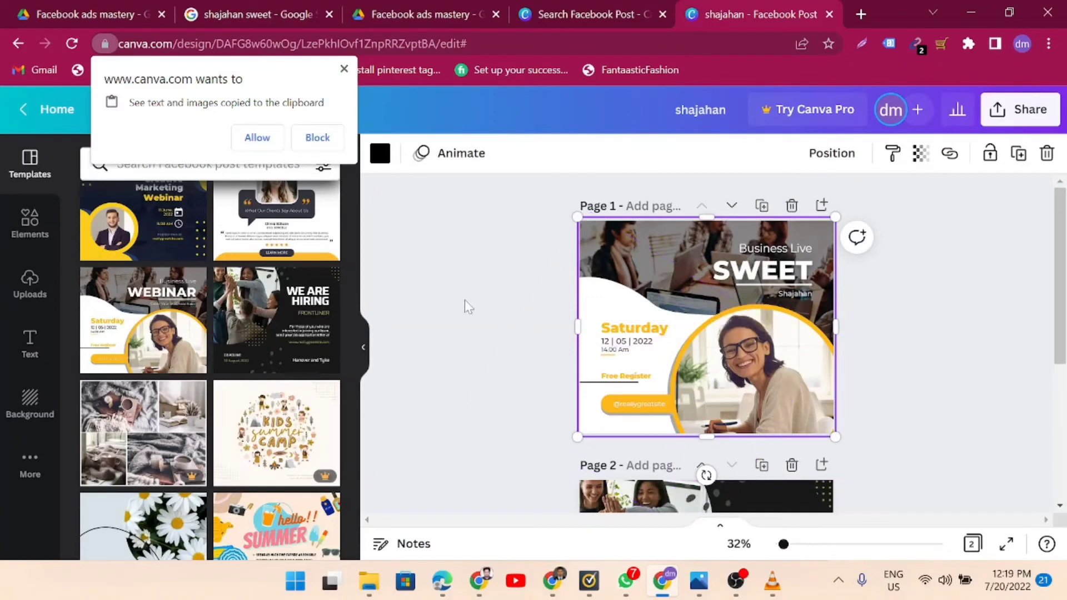
left_click(414, 269)
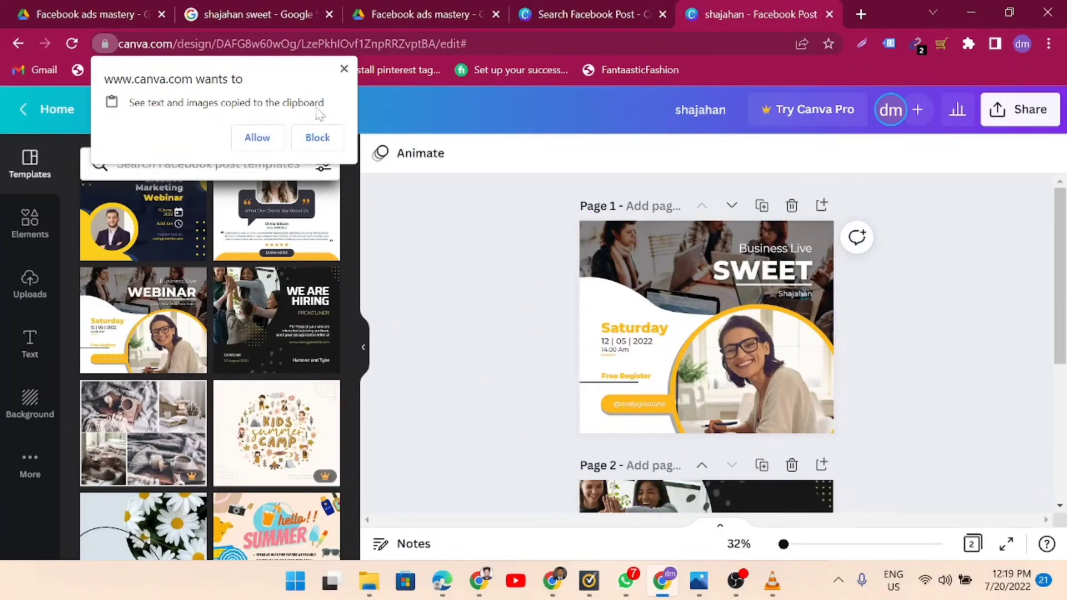
left_click(265, 140)
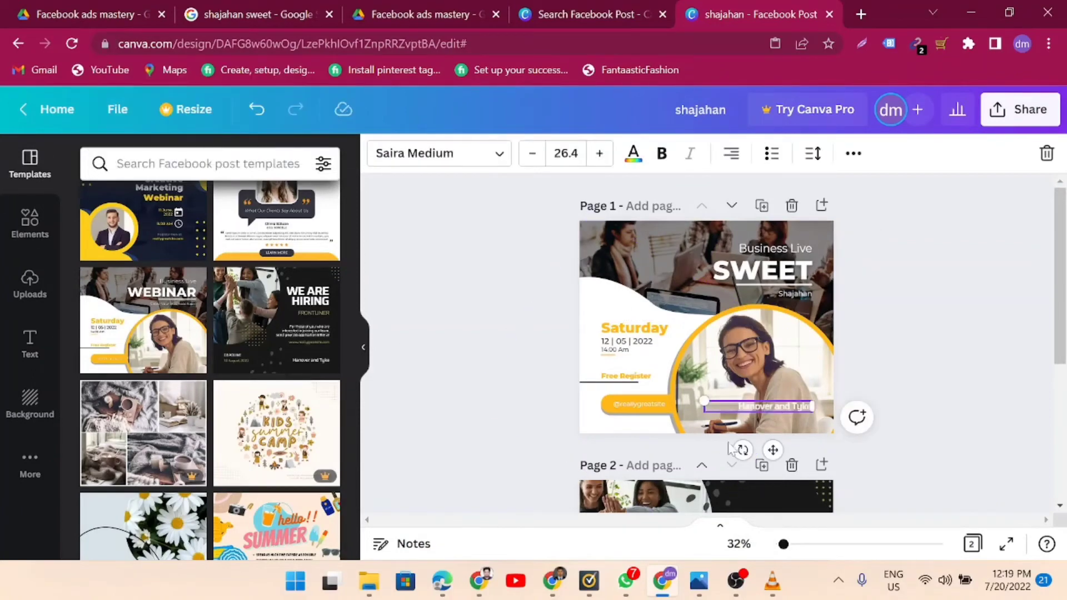
- Move the Hanover and Tyke text to the top left beside Business Live
left_click(519, 300)
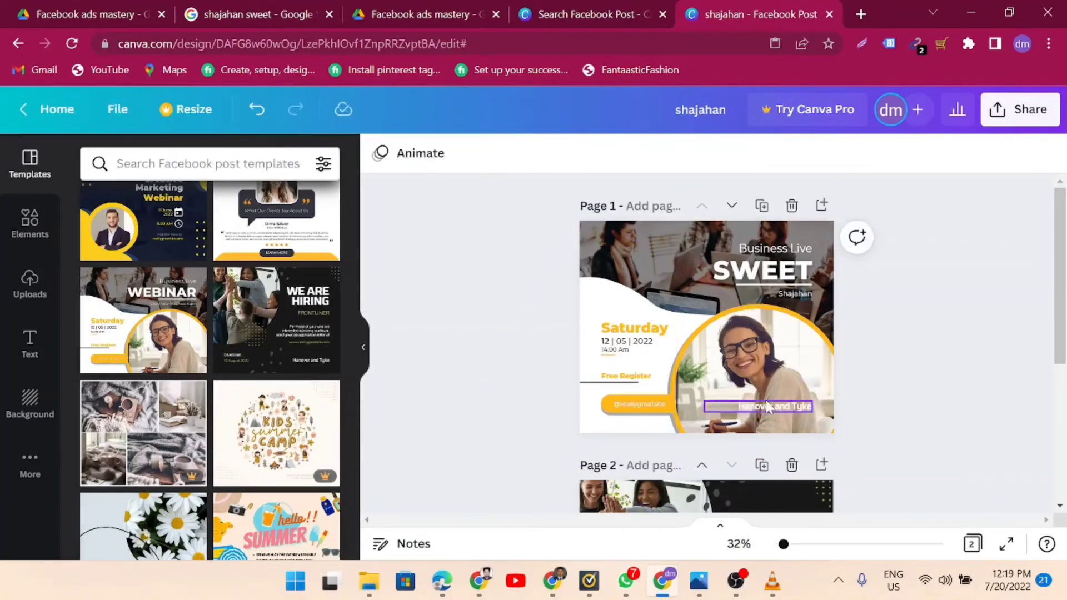
left_click_drag(767, 406, 651, 245)
left_click(519, 265)
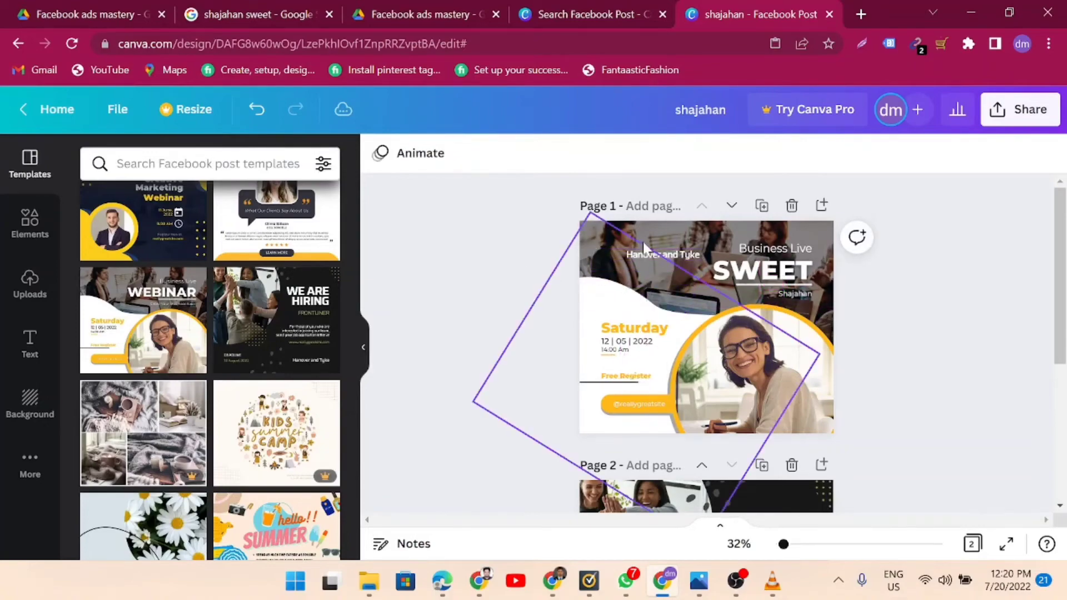
scroll(911, 350, "down", 3)
scroll(161, 406, "up", 5)
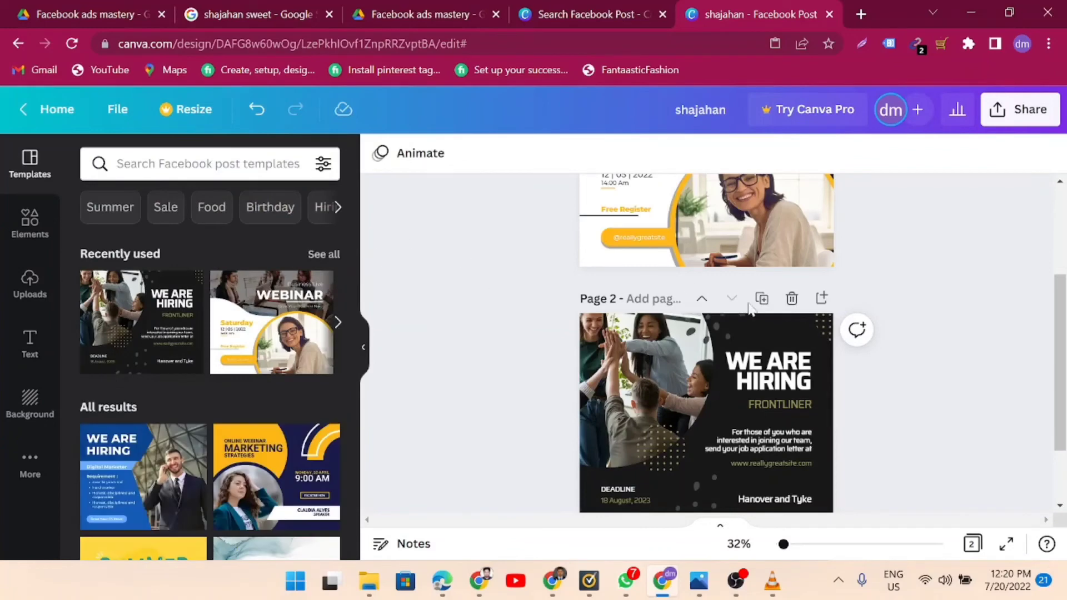
scroll(806, 314, "up", 3)
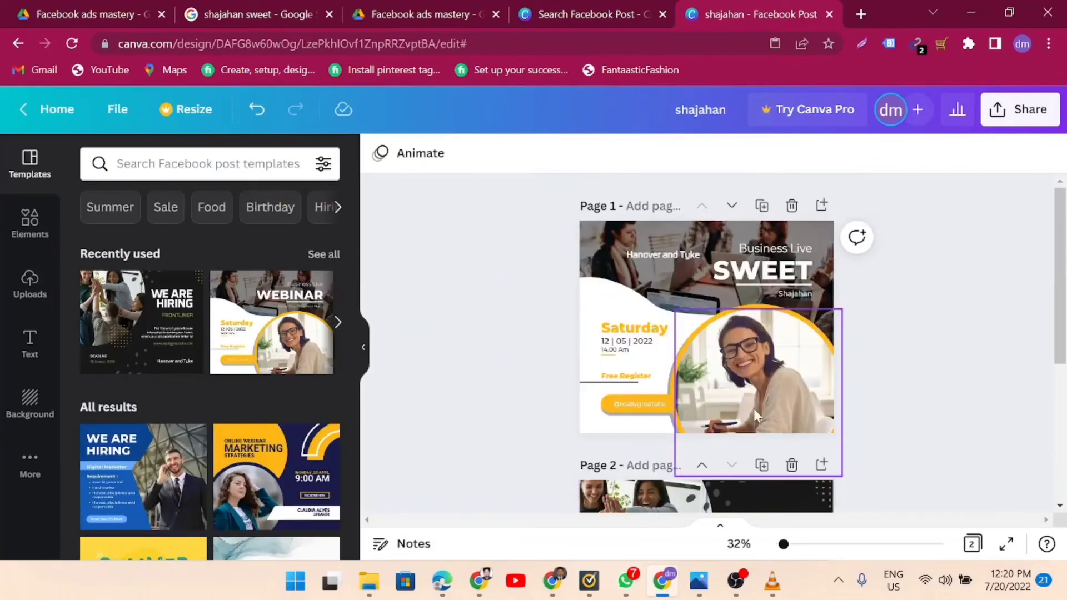
- Delete the WE ARE HIRING page and retitle the design 'sweet'
left_click(792, 465)
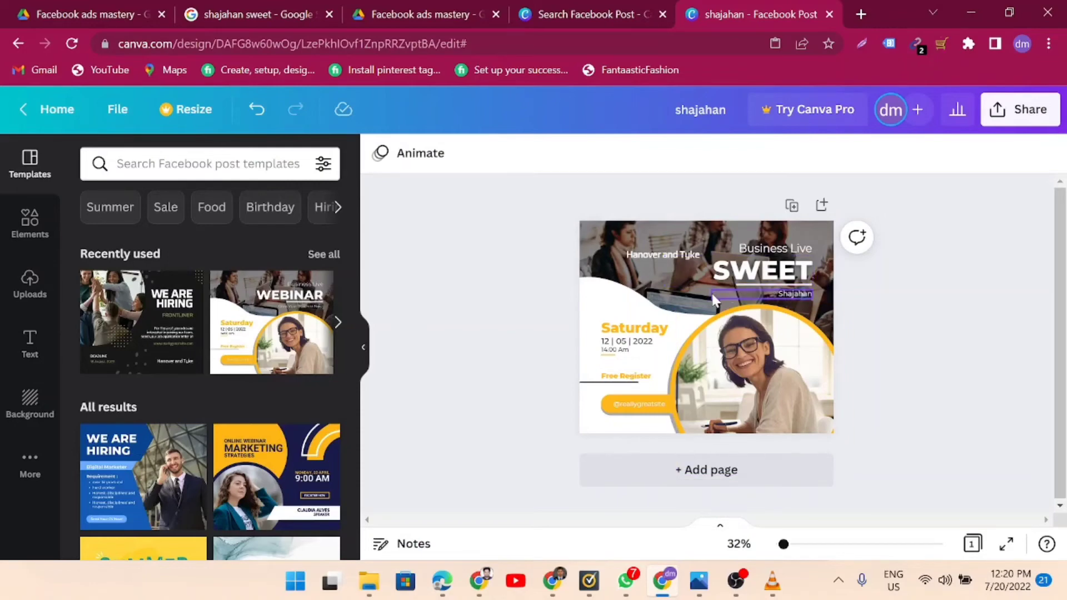
left_click(704, 109)
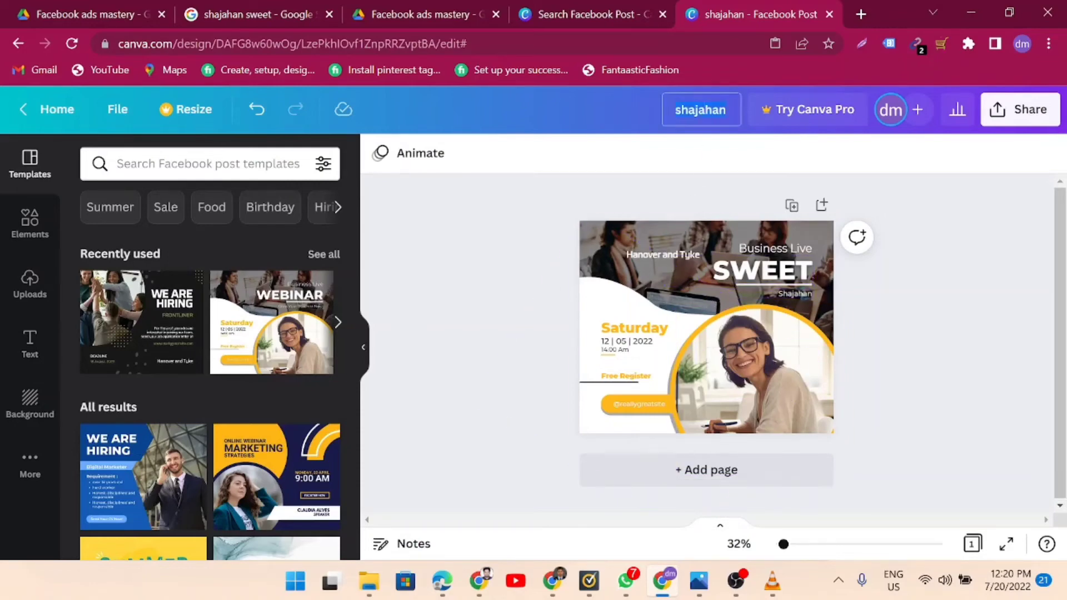
type("sweet")
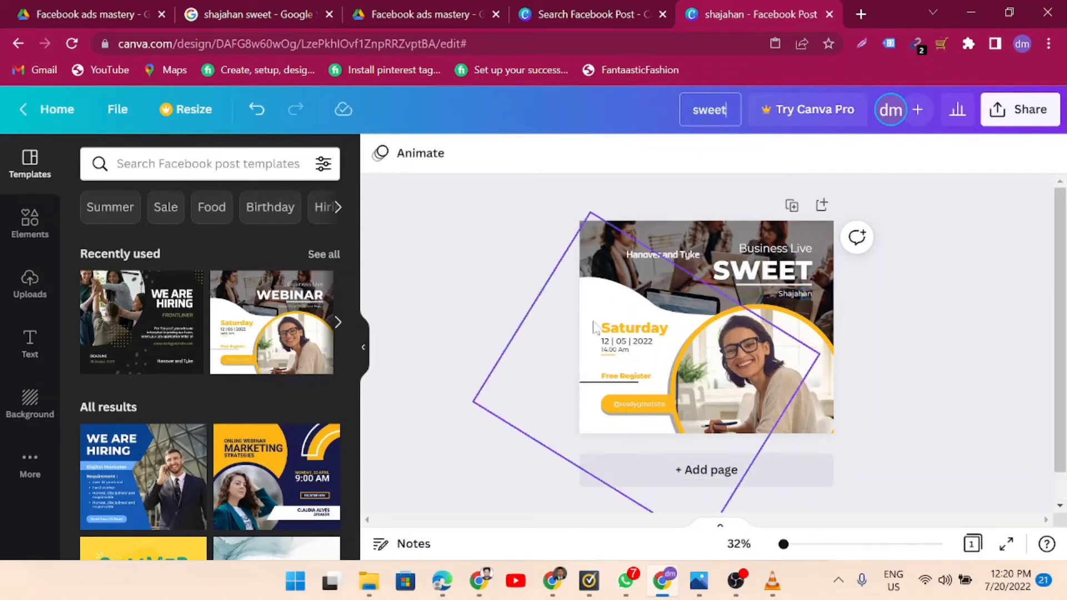
left_click(495, 292)
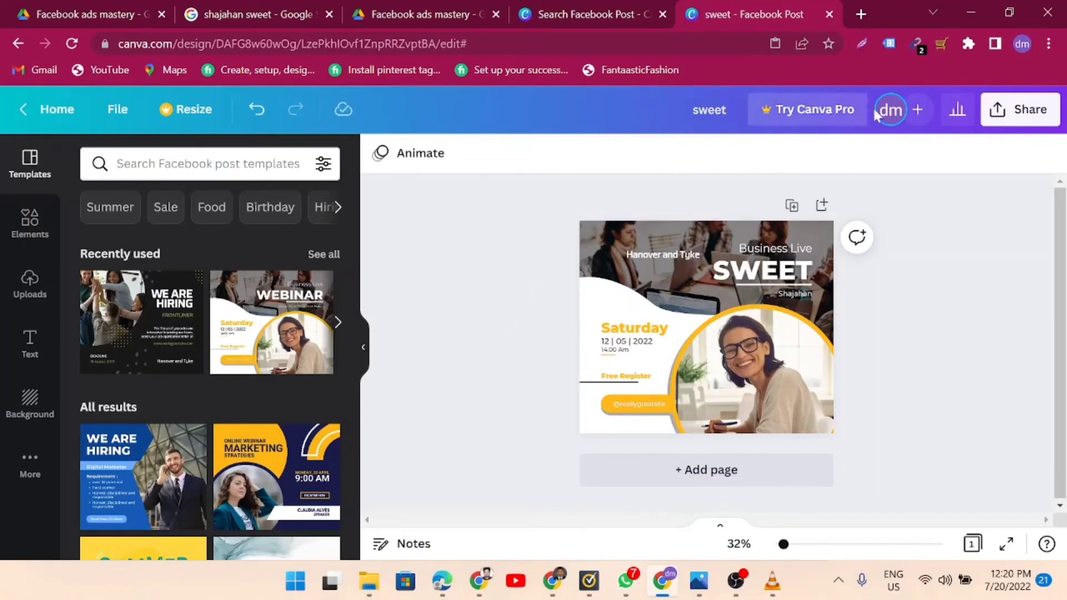
- Open the Share panel for 'sweet', view More options, and return to the Download row
left_click(915, 111)
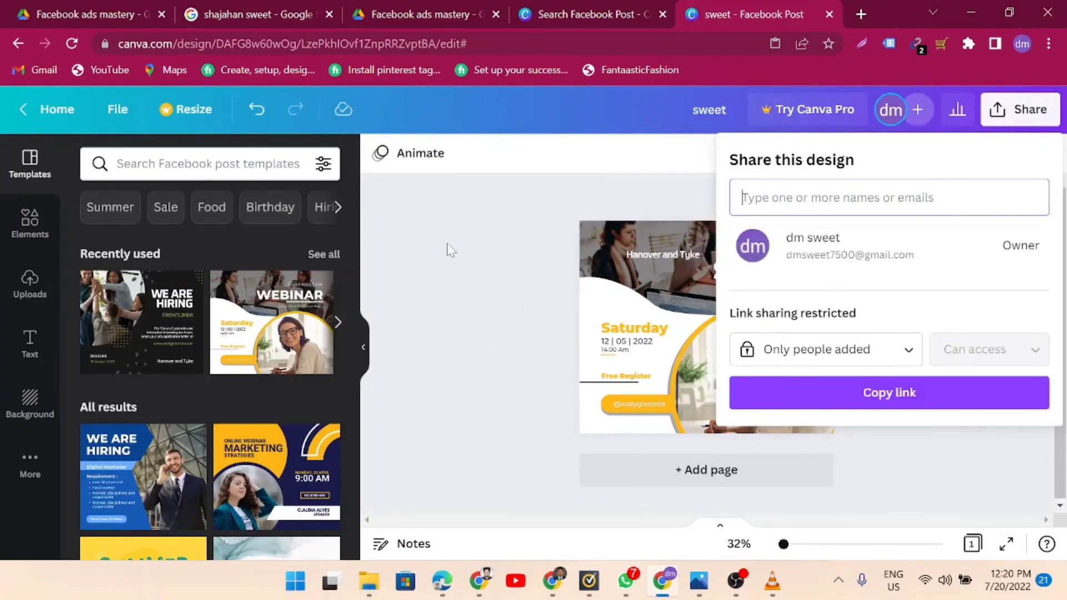
left_click(450, 250)
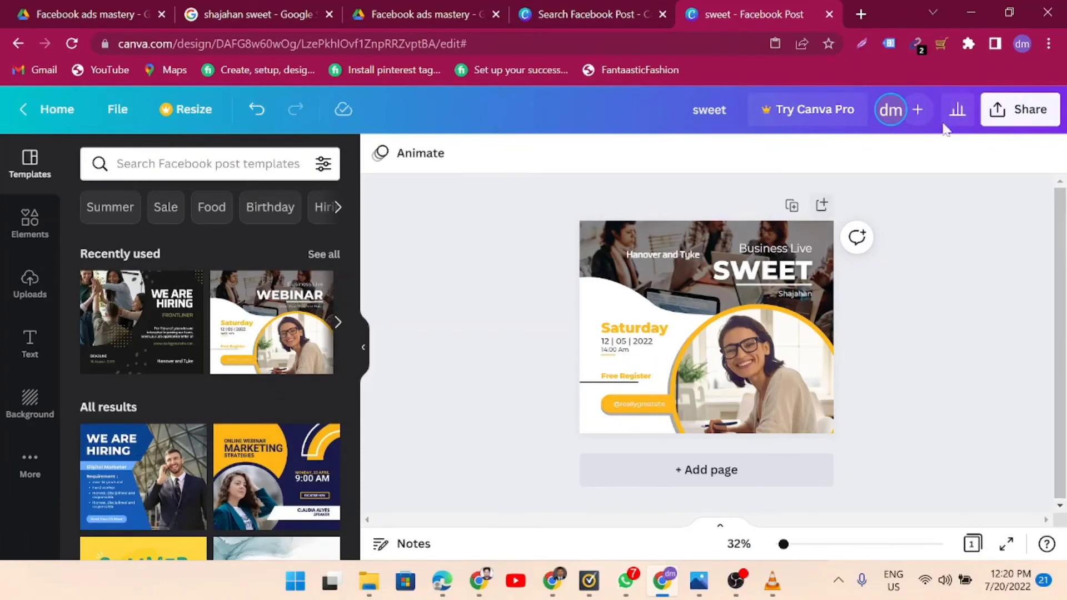
left_click(624, 291)
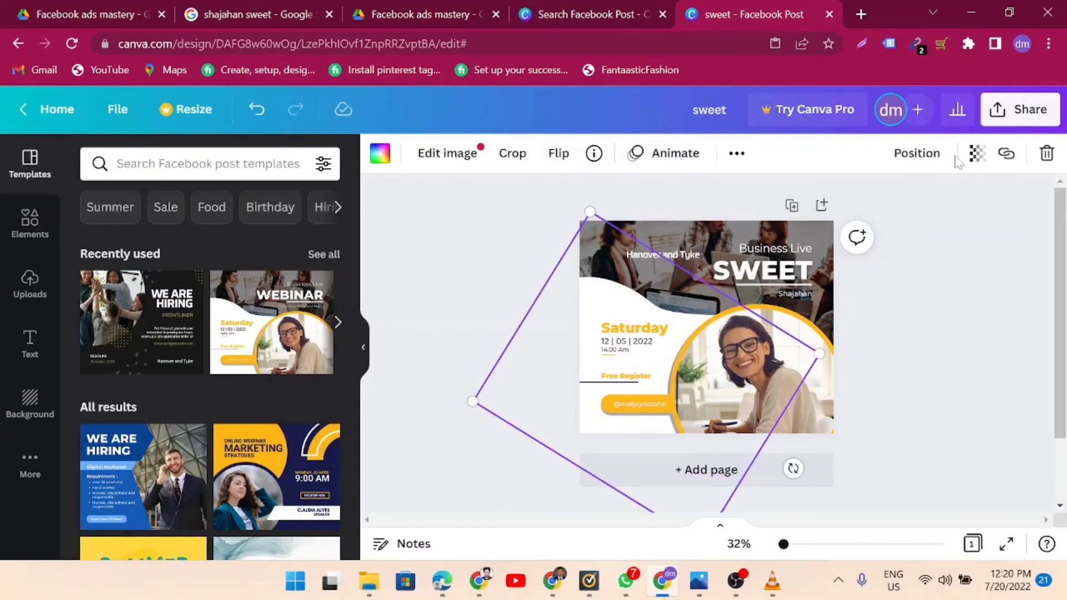
left_click(911, 297)
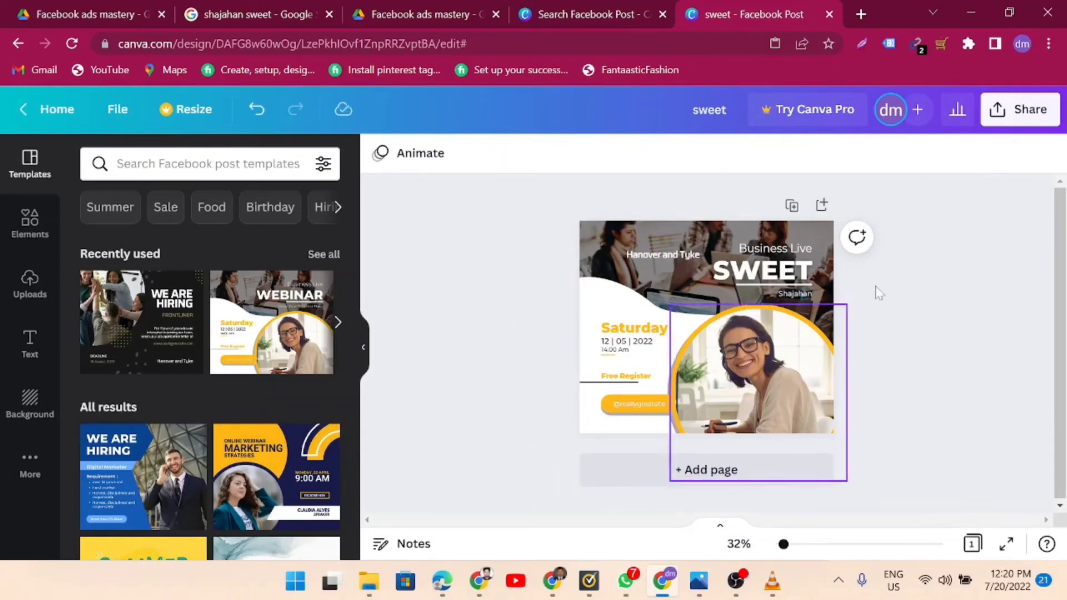
left_click(1022, 119)
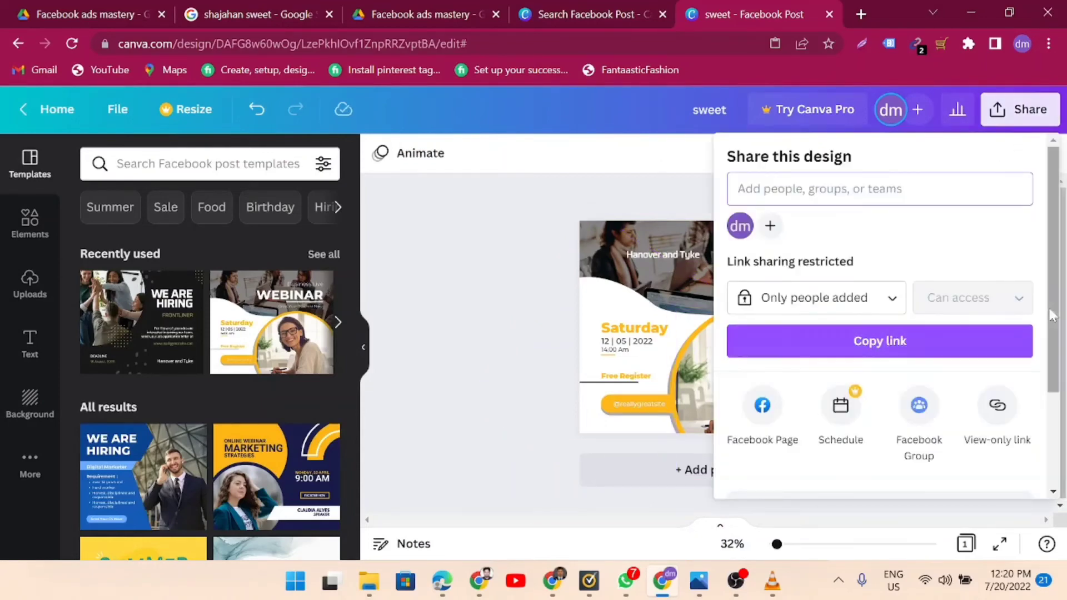
scroll(827, 303, "down", 3)
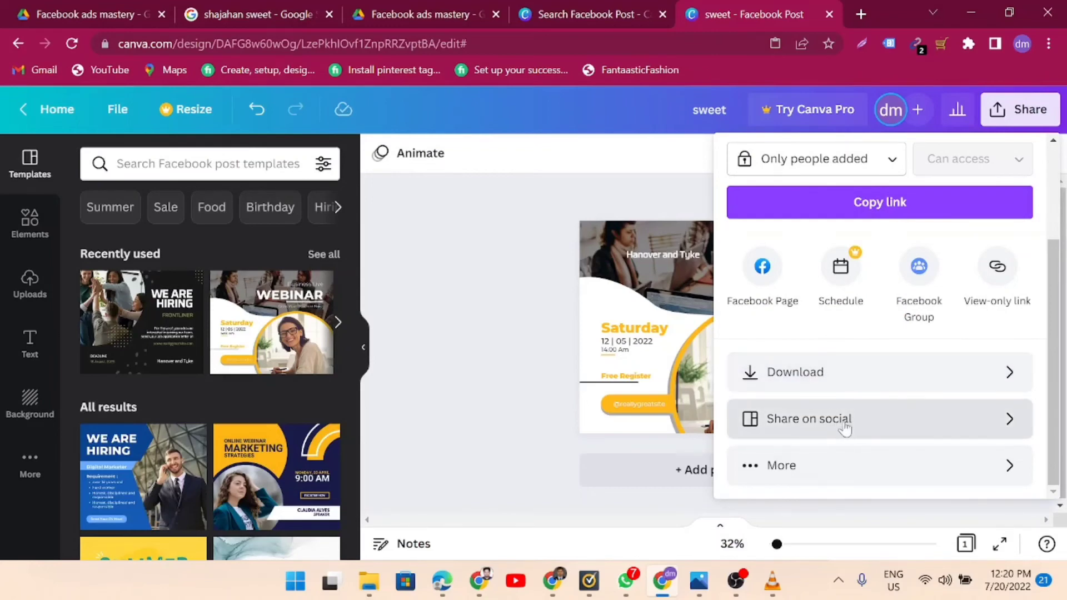
left_click(822, 479)
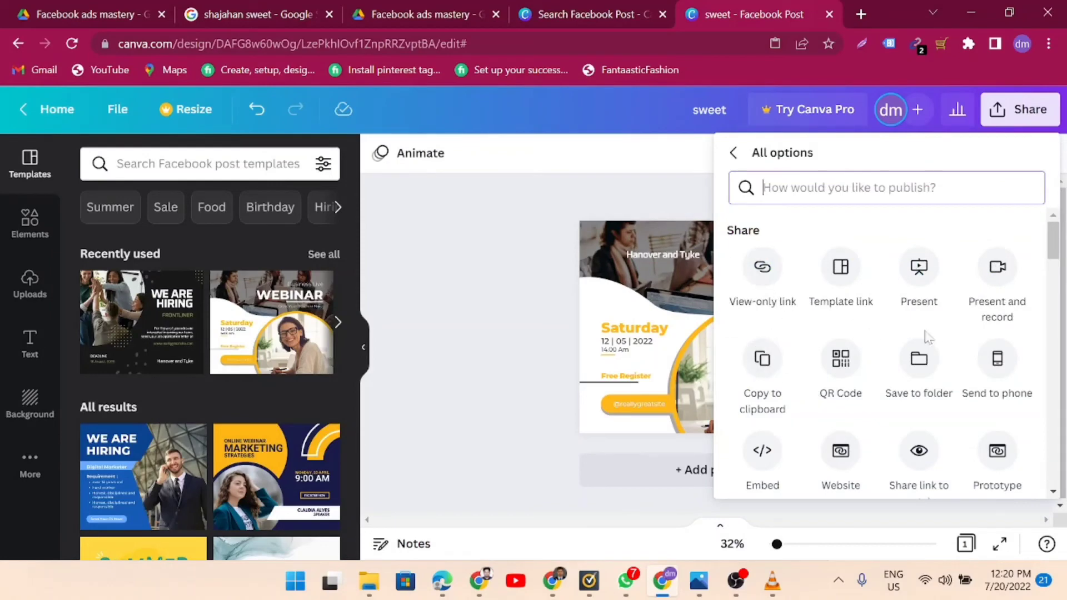
left_click(732, 155)
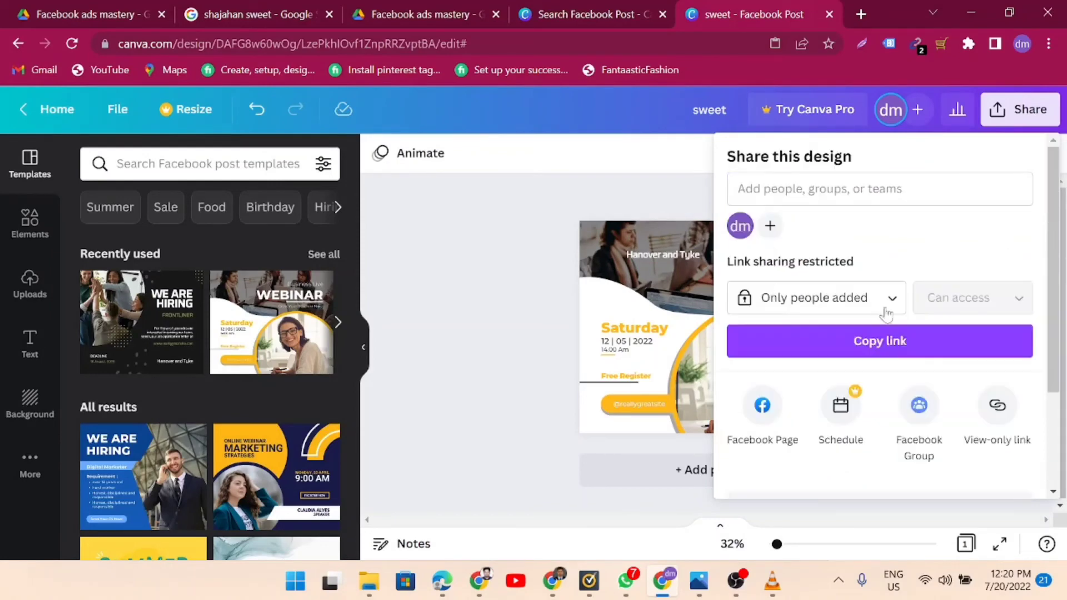
scroll(840, 424, "down", 3)
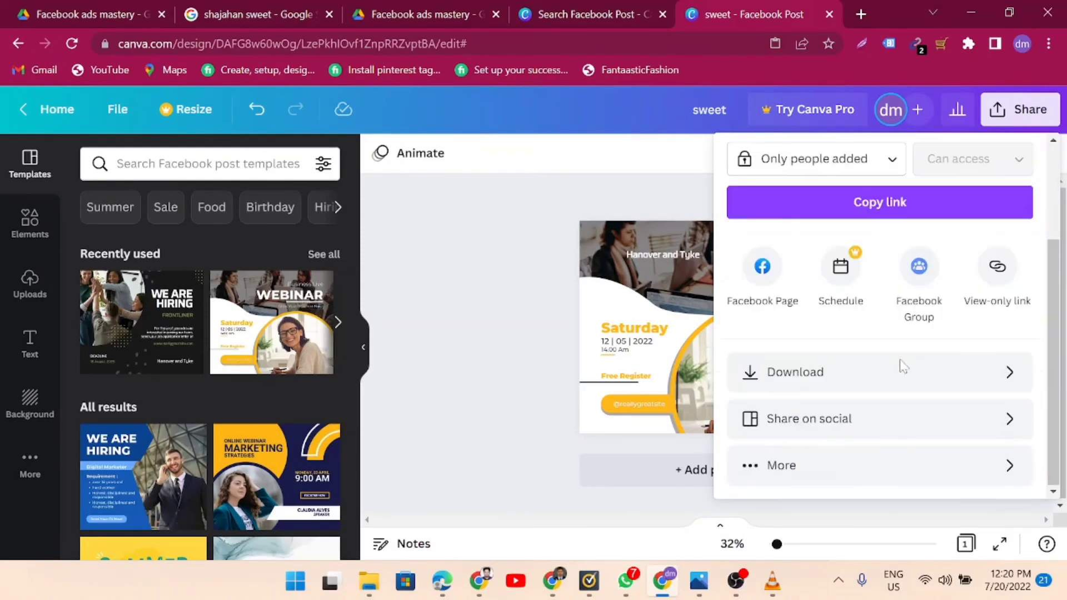
- Download the design as a PNG after briefly trying JPG and PDF Standard
left_click(846, 384)
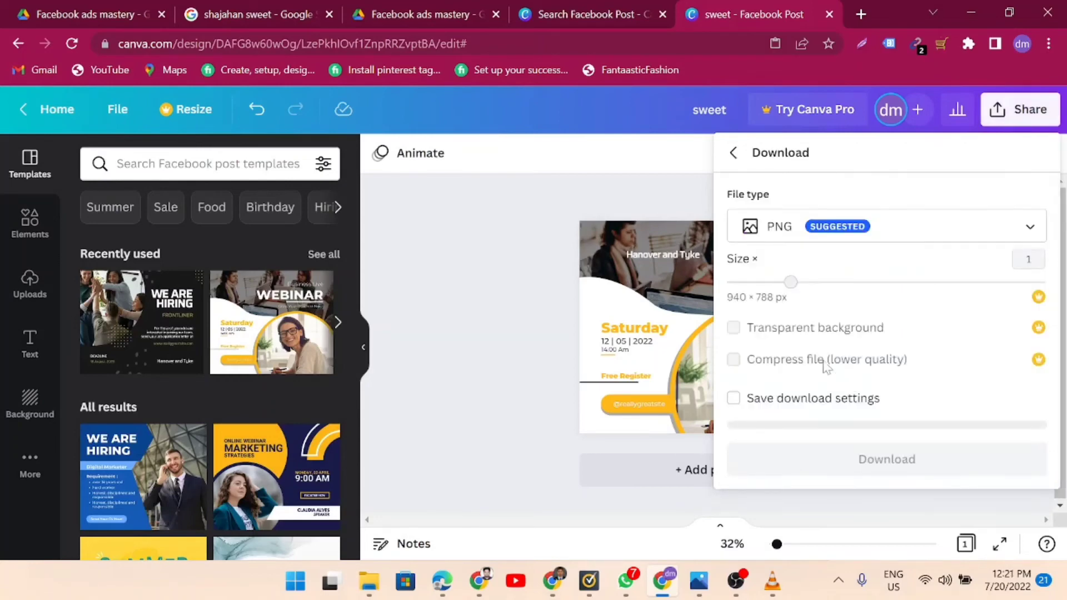
left_click(925, 229)
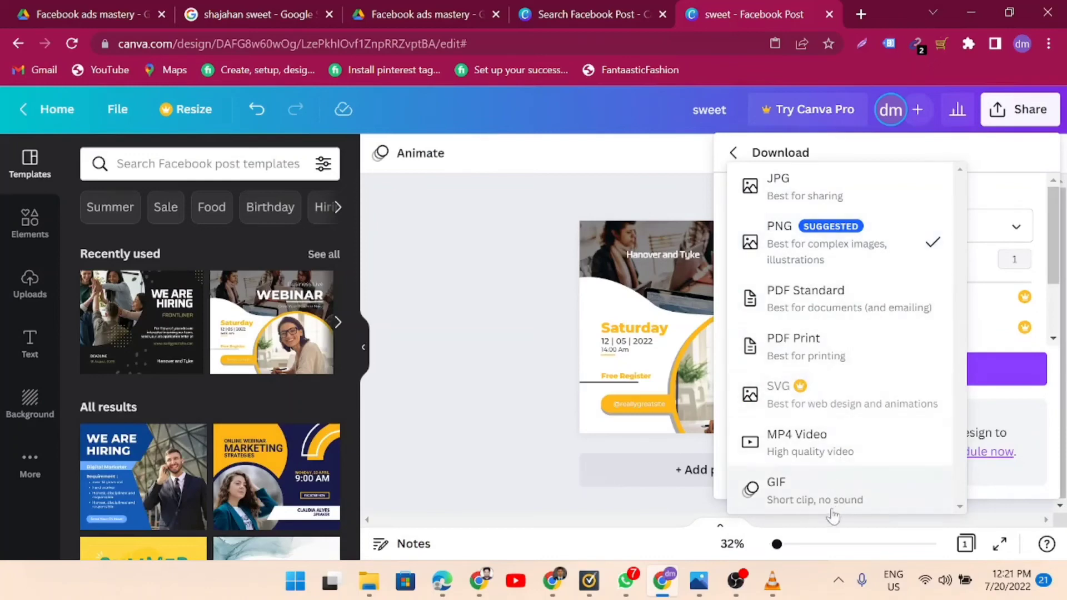
left_click(805, 190)
left_click(876, 238)
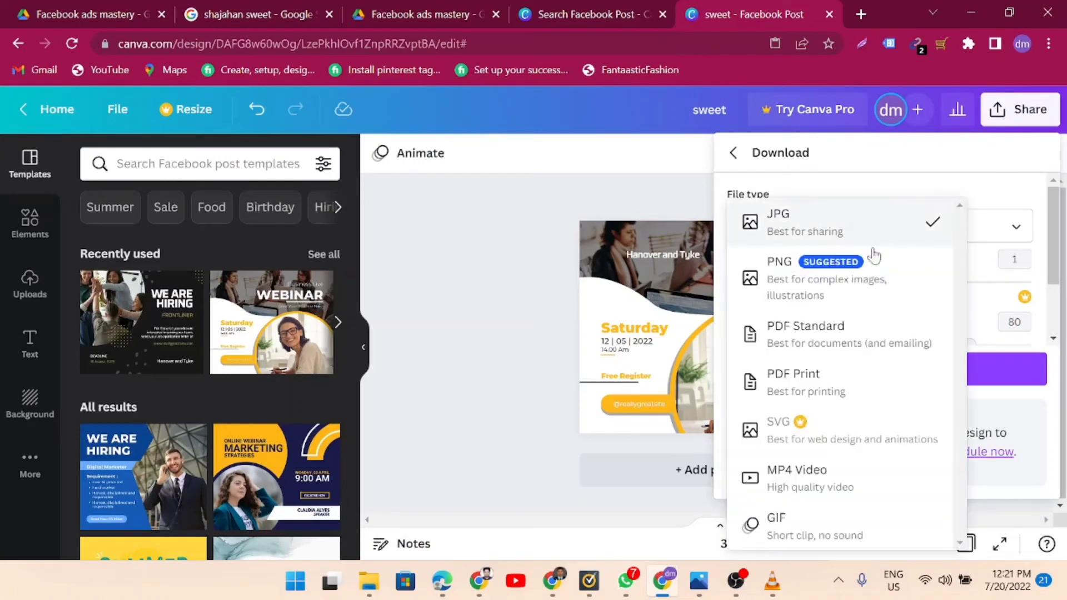
left_click(872, 253)
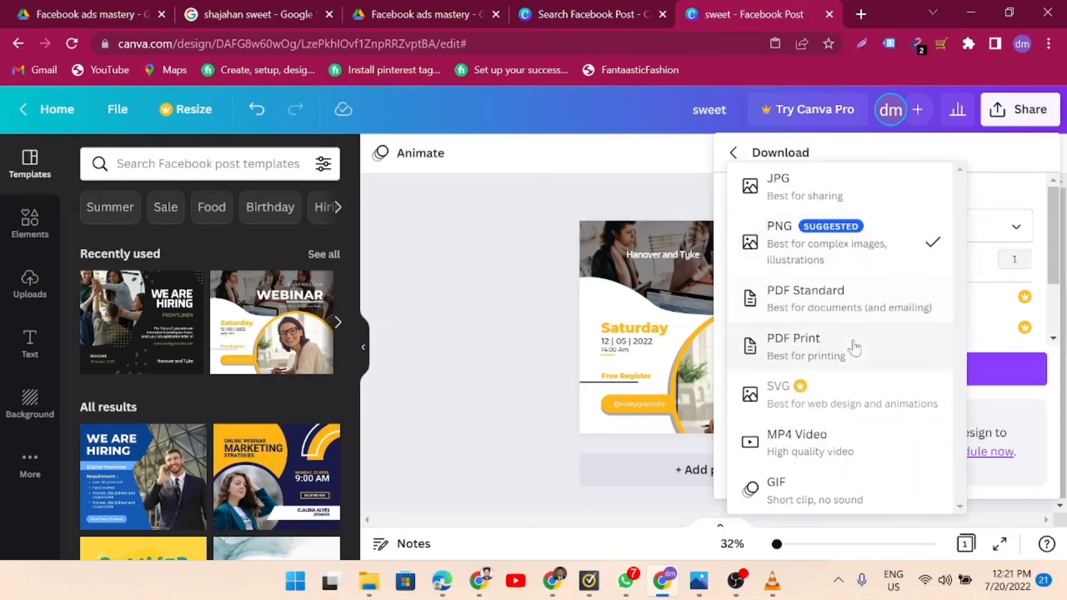
left_click(805, 300)
left_click(898, 223)
left_click(837, 187)
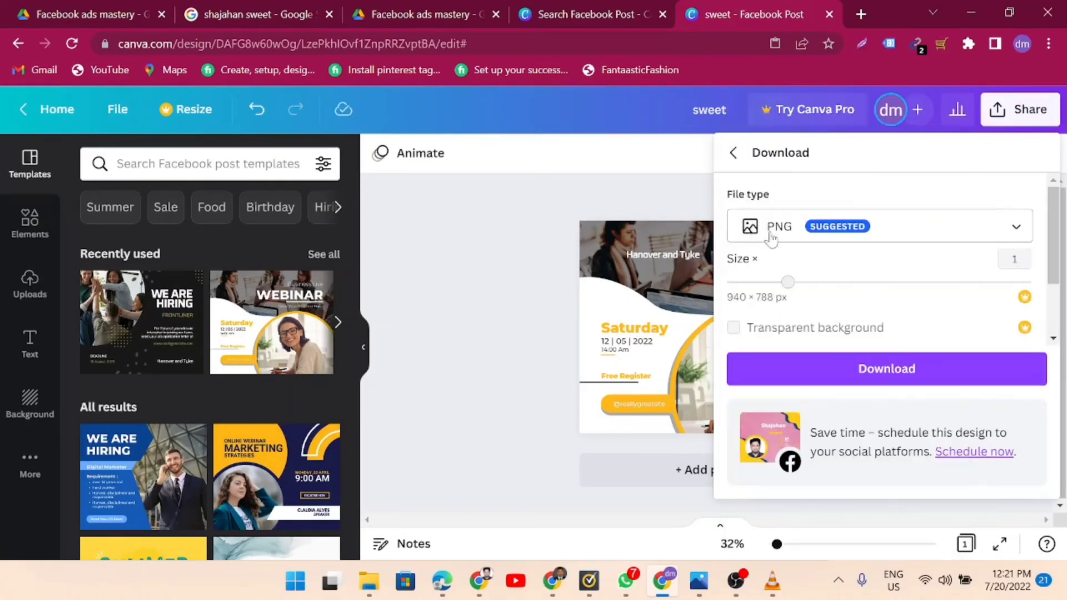
left_click(770, 385)
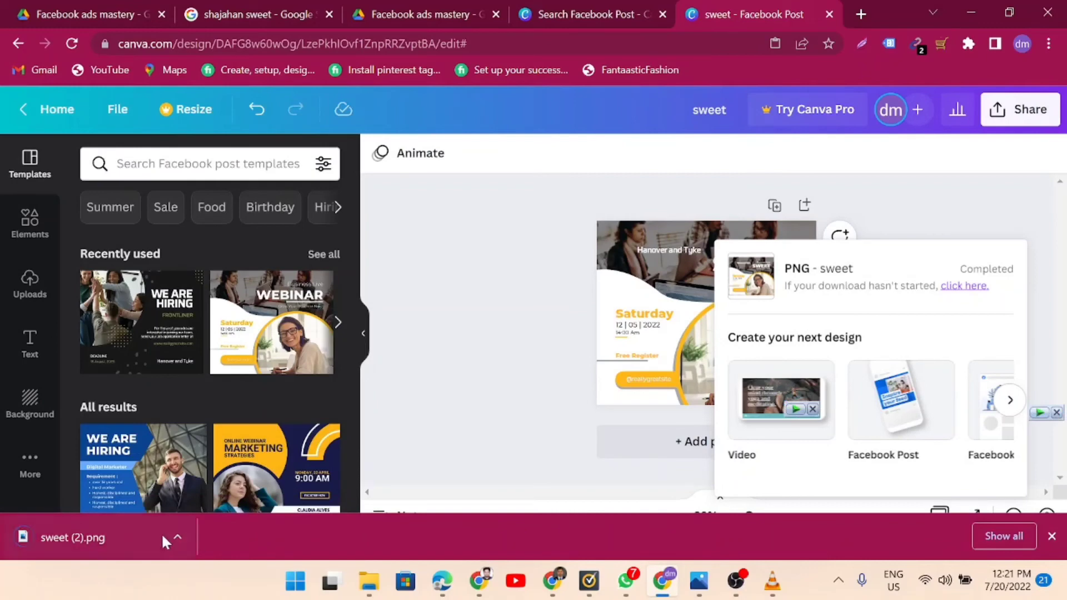
- View the downloaded sweet (2).png in Photos from its folder, then return to the Canva editor
left_click(178, 536)
left_click(207, 479)
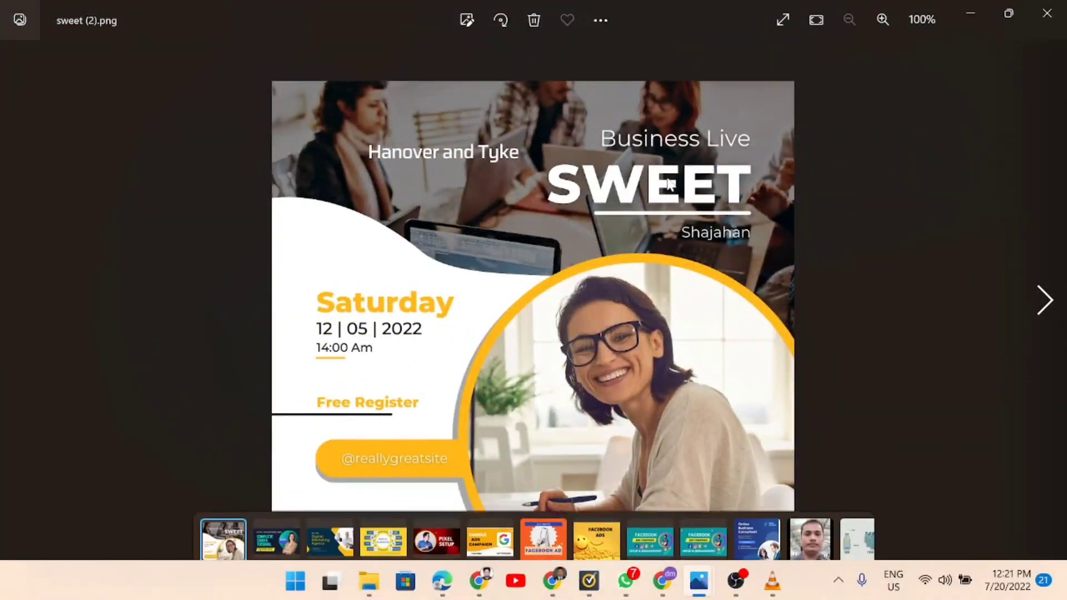
left_click(971, 12)
left_click(939, 13)
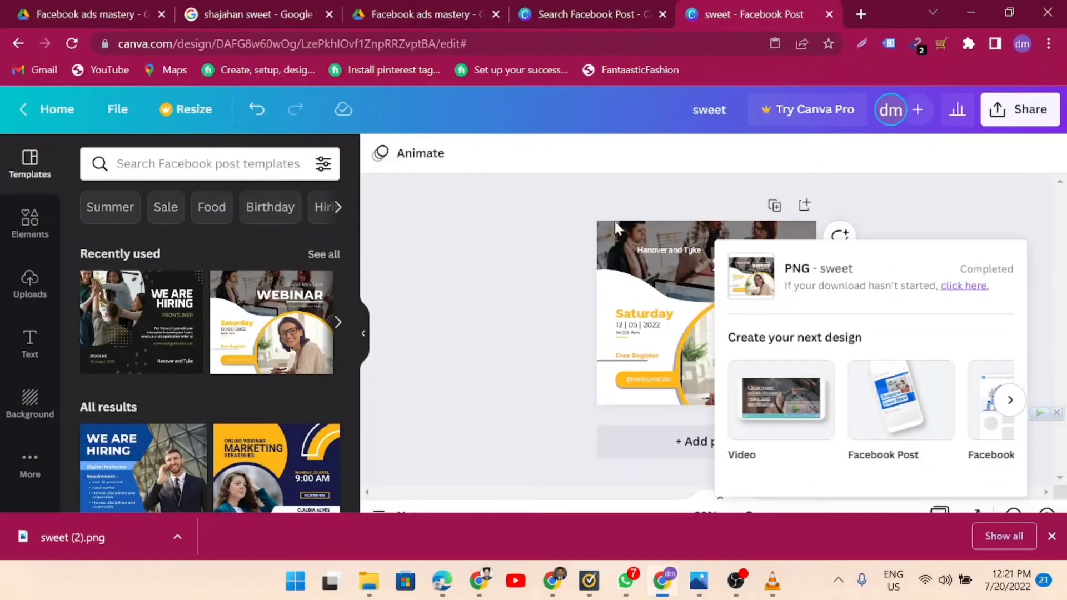
left_click(497, 261)
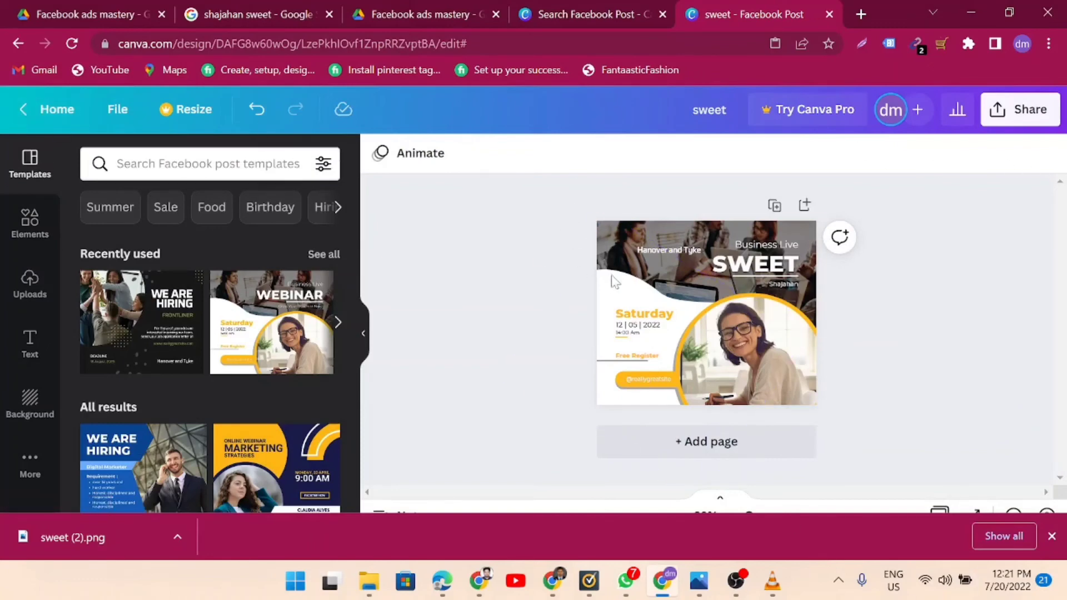
- Go to Canva Home, search for 'log', and close the browser's downloads bar
left_click(54, 113)
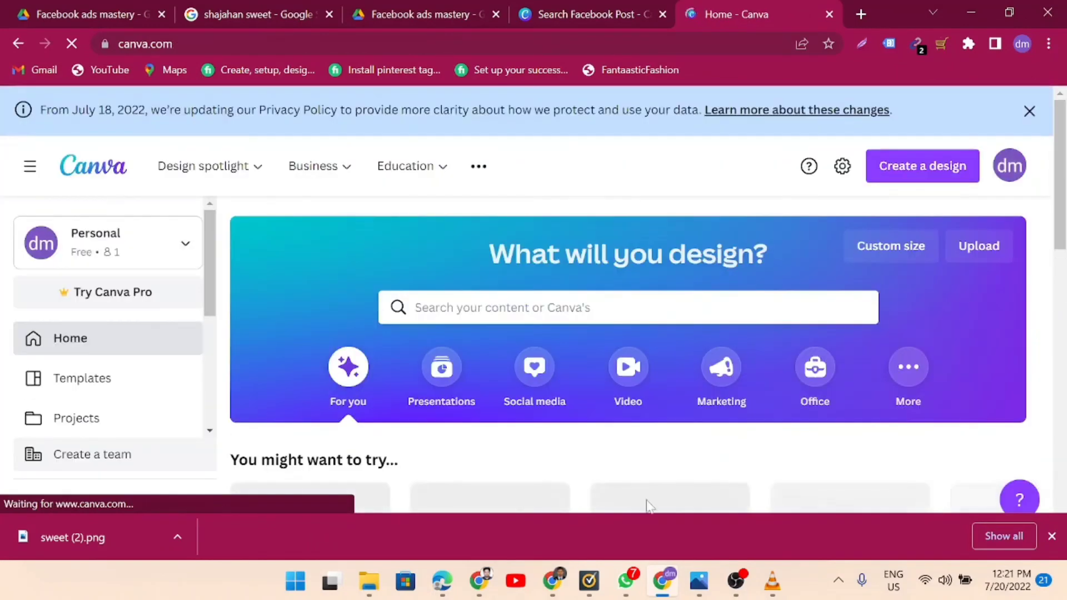
left_click(391, 306)
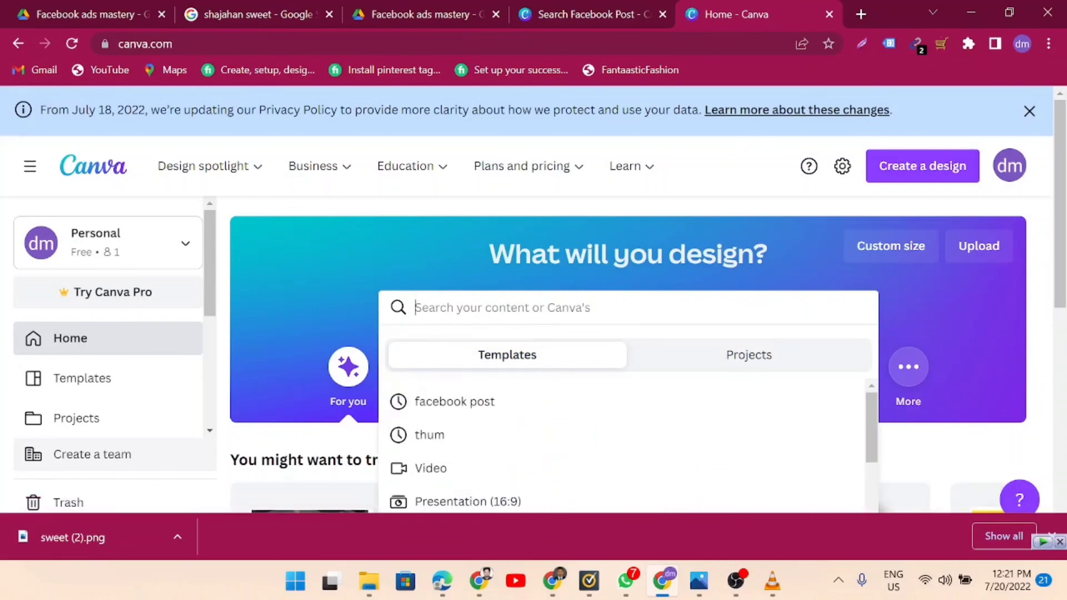
type("logo")
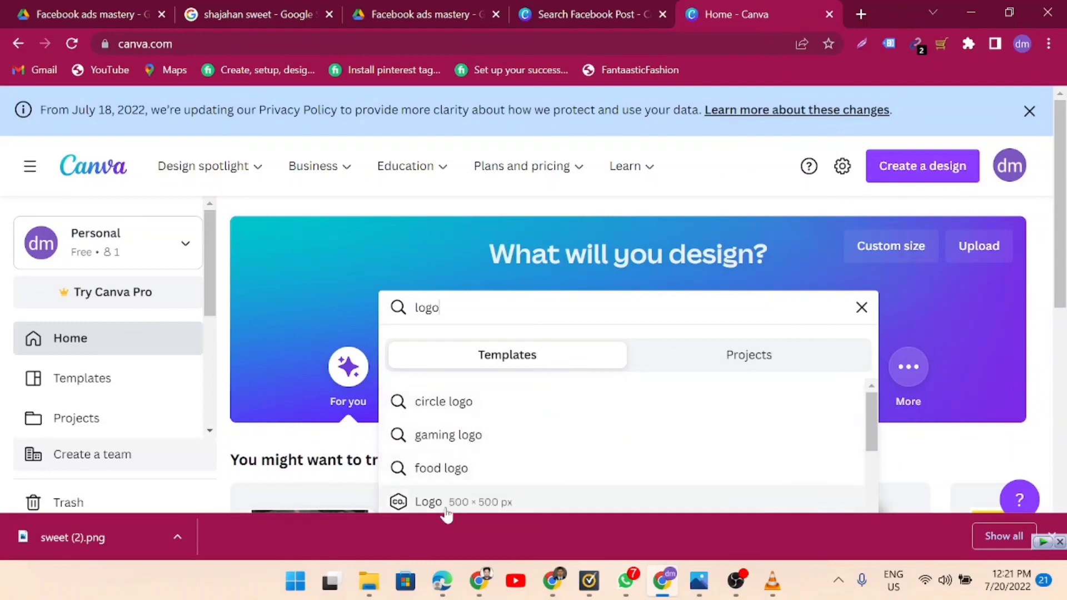
left_click(1052, 537)
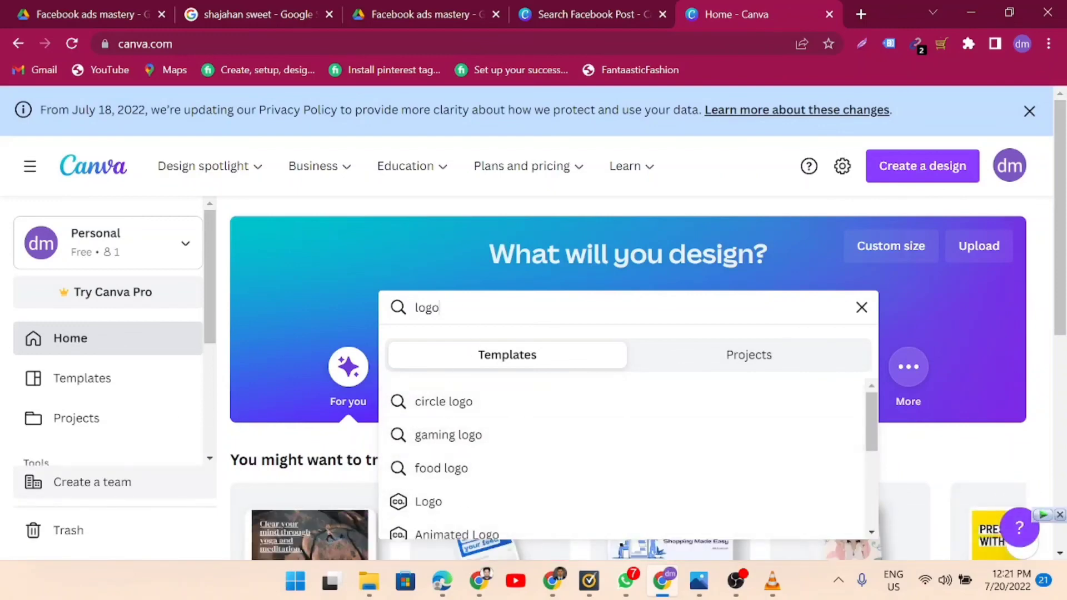
- Replace the search with 'youtube thumnail', clear it, and open then close the workspace switcher
key("BackSpace")
key("BackSpace")
key("BackSpace")
key("BackSpace")
type("yo")
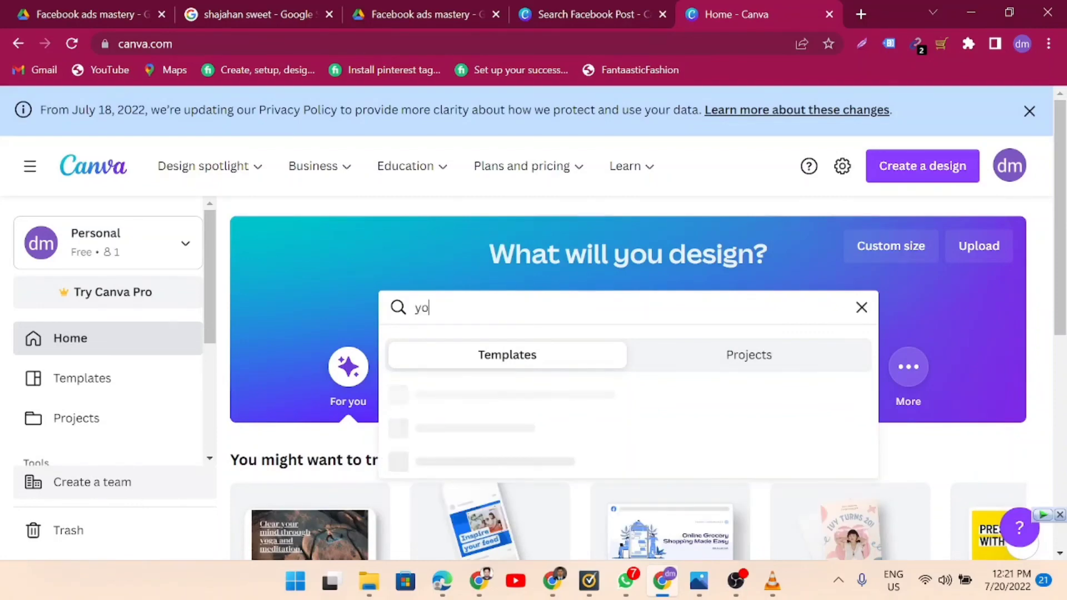
type("utube ")
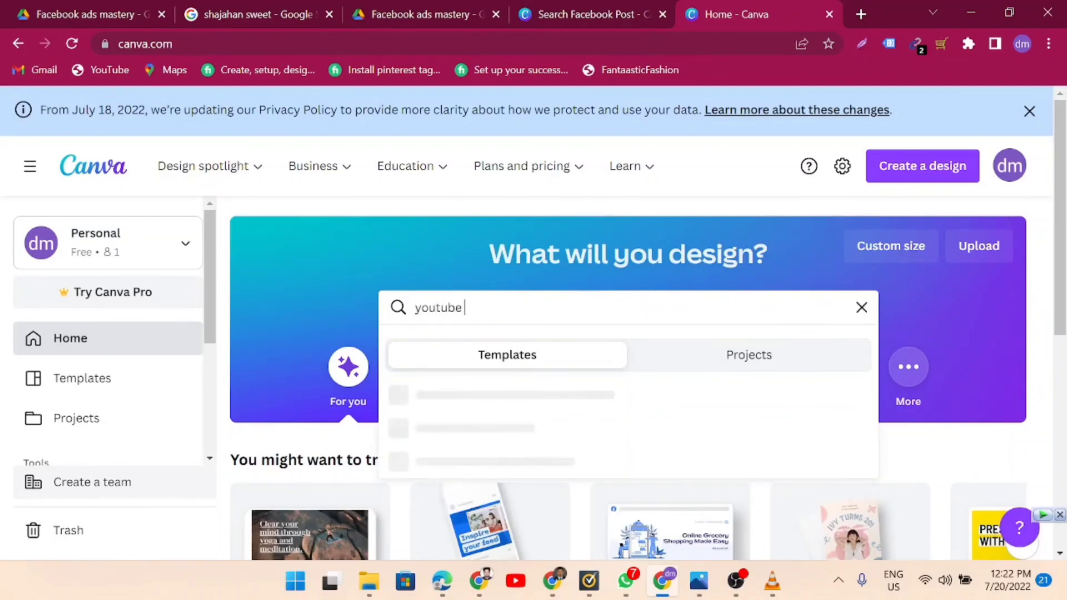
type("thumnail")
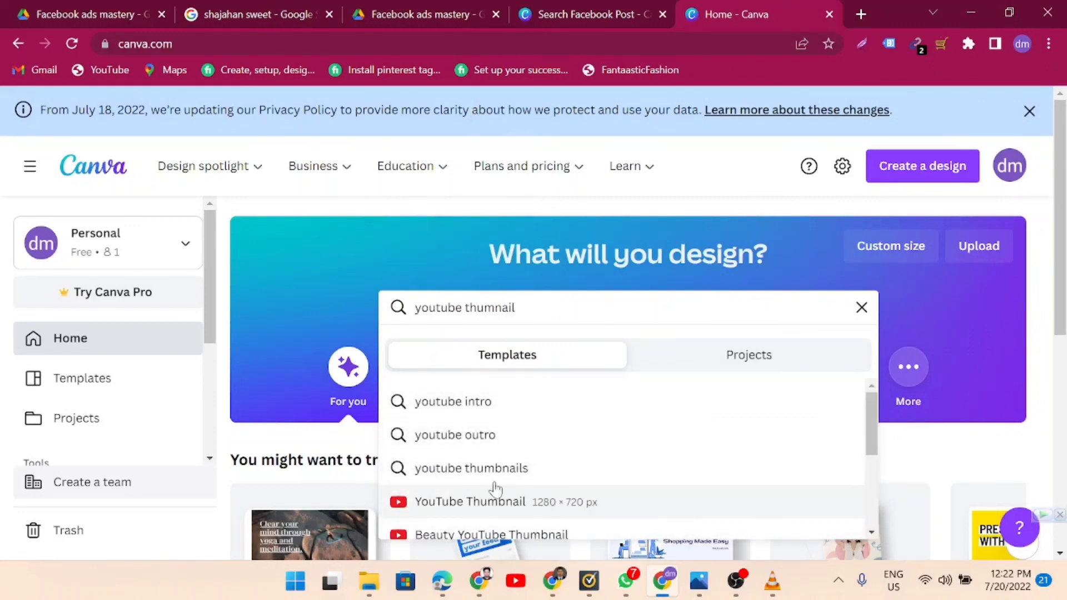
left_click(862, 307)
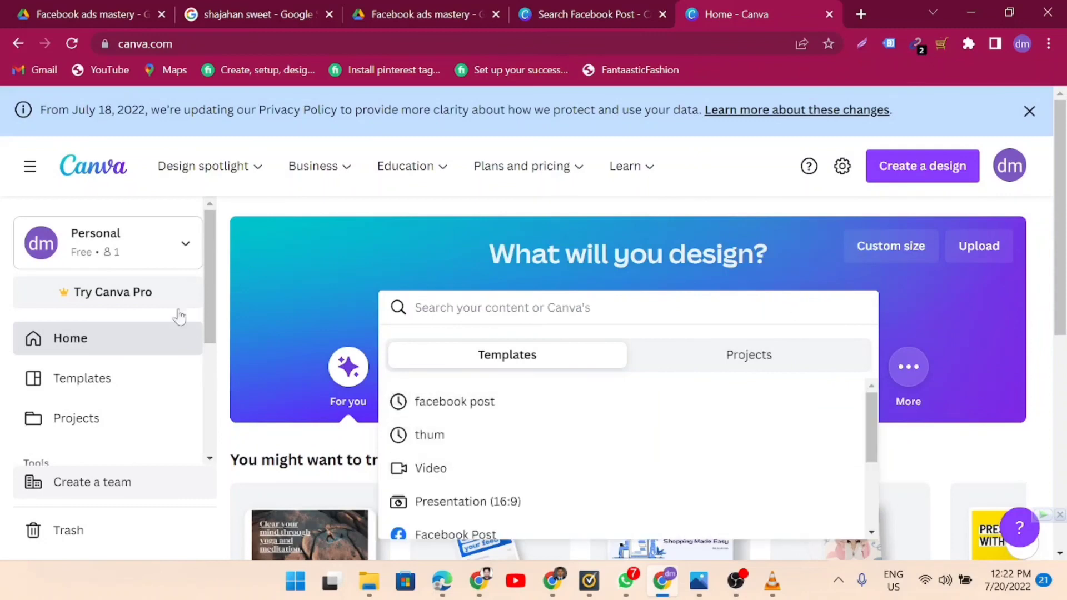
left_click(185, 256)
left_click(186, 256)
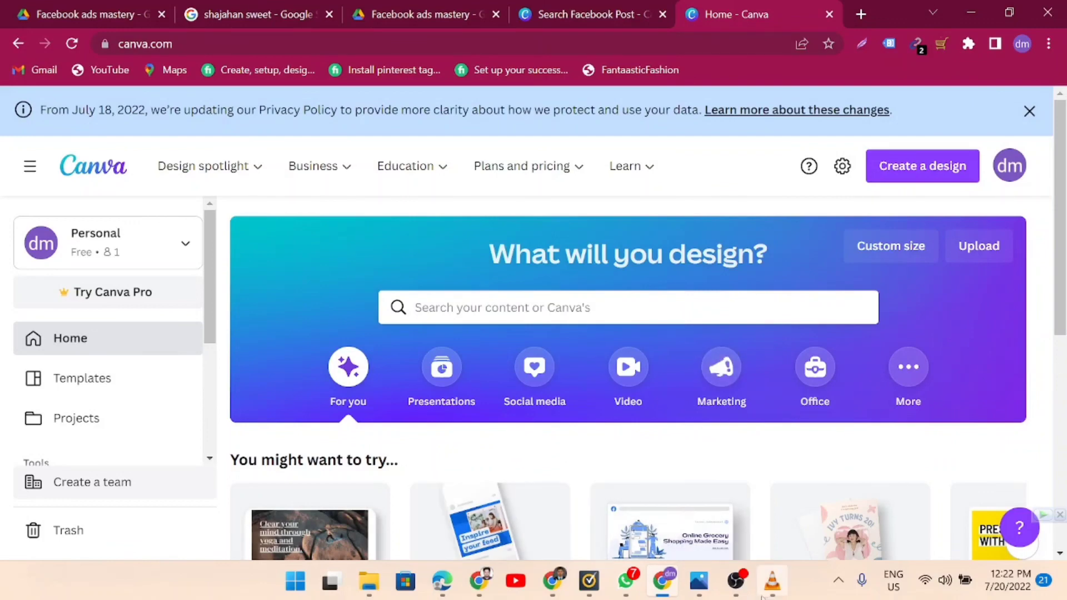
mouse_move(736, 594)
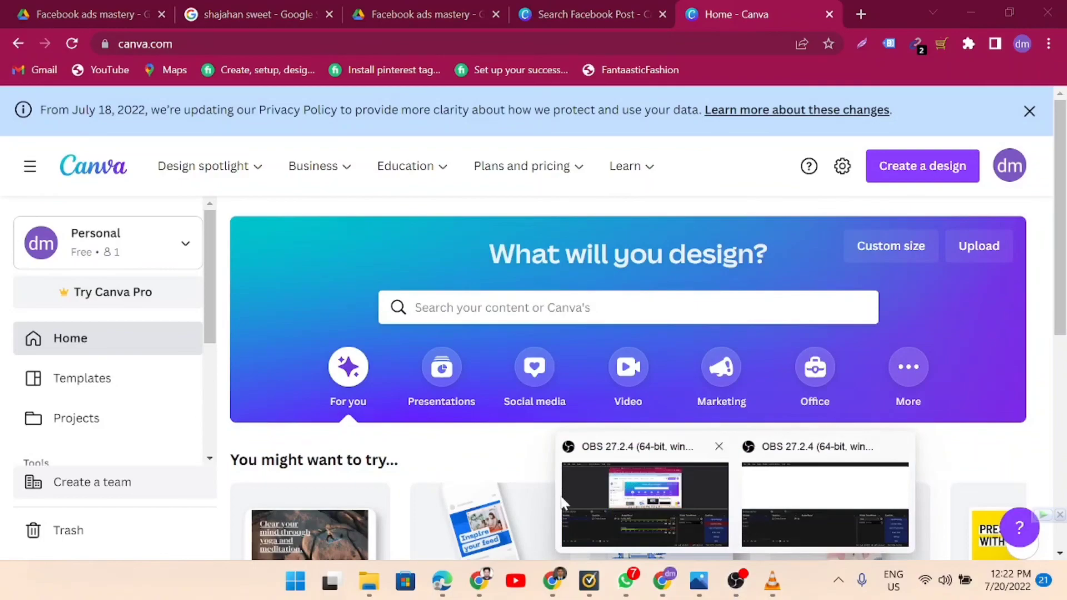